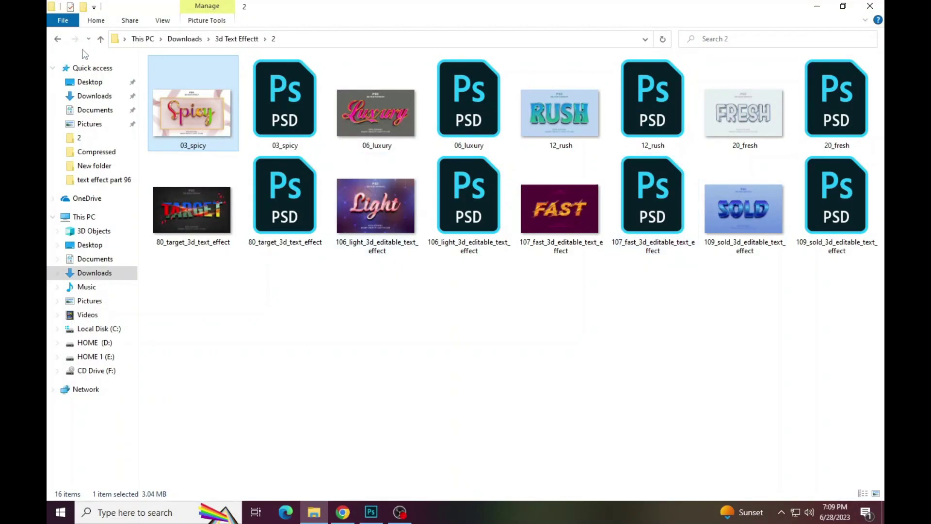
# Step: Open the 03_spicy preview, page through nearby previews, and zoom into the Spicy lettering
pyautogui.doubleClick(184, 127)
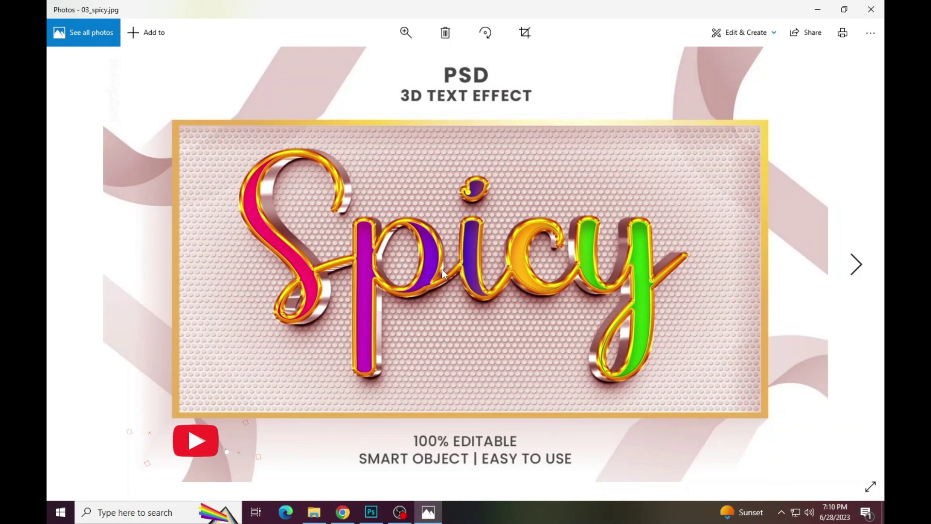
pyautogui.press('Right')
pyautogui.press('Right')
pyautogui.press('Right')
pyautogui.press('Right')
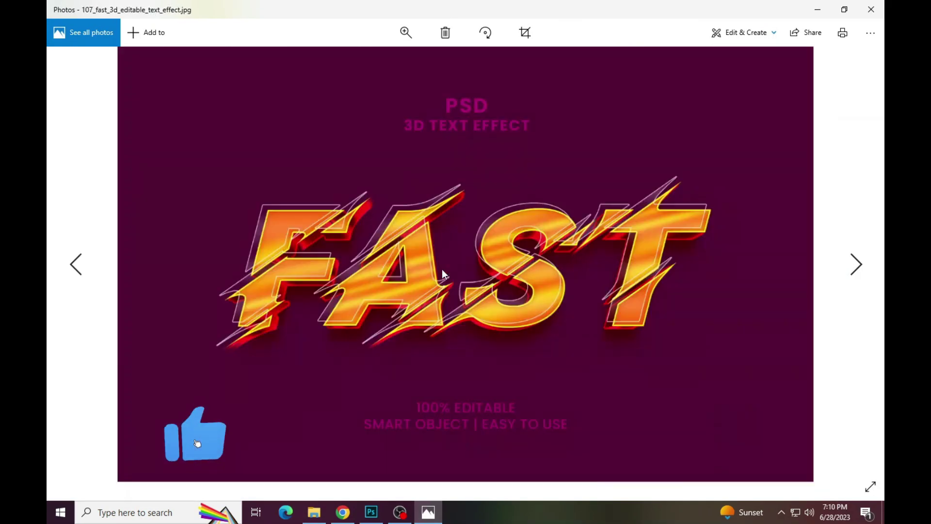
pyautogui.press('Right')
pyautogui.press('Left')
pyautogui.press('Left')
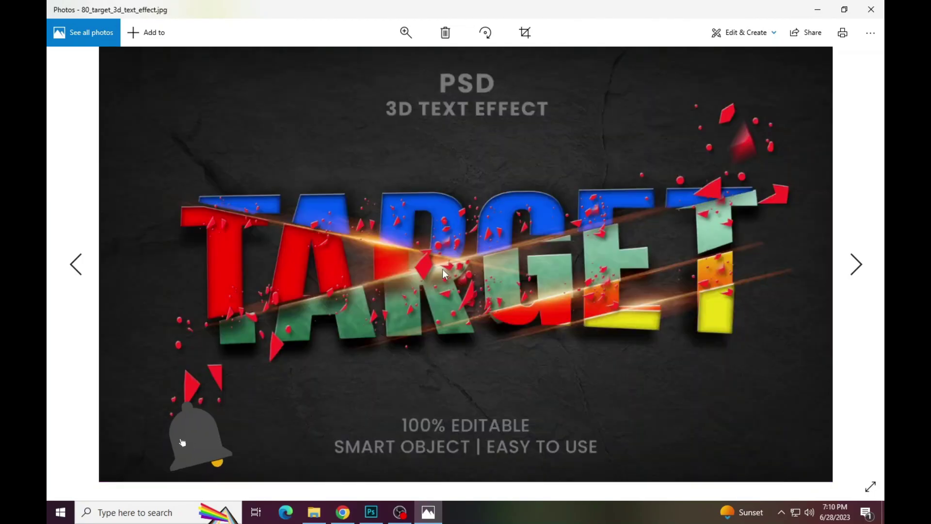
pyautogui.press('Left')
pyautogui.press('Left')
pyautogui.scroll(2, 491, 272)
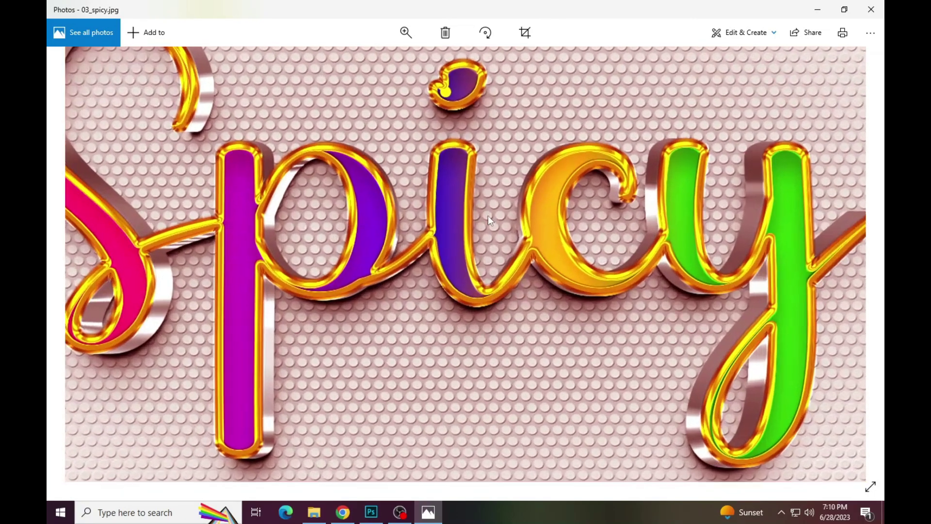
pyautogui.moveTo(493, 270); pyautogui.dragTo(662, 266)
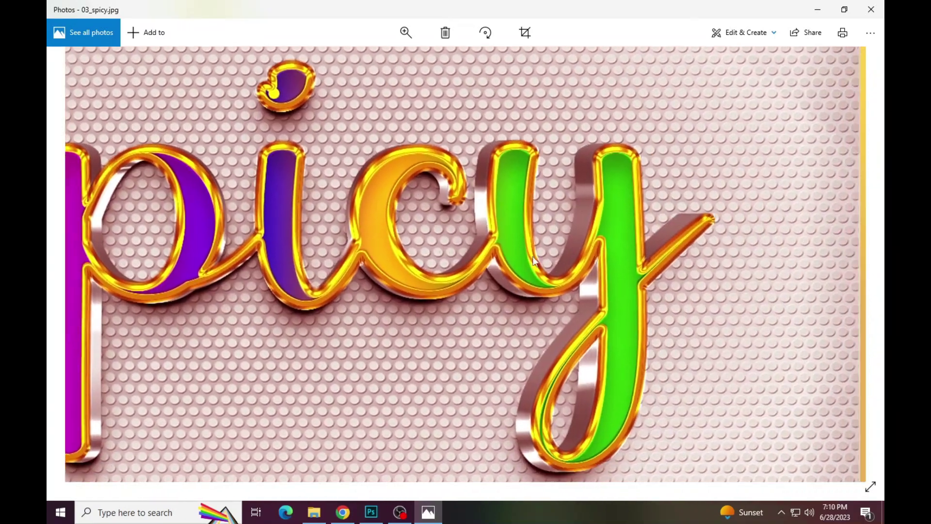
pyautogui.scroll(-2, 534, 252)
# Step: Inspect the Luxury and Rush previews zoomed in, panning across the Luxury letters
pyautogui.press('Right')
pyautogui.scroll(1, 362, 274)
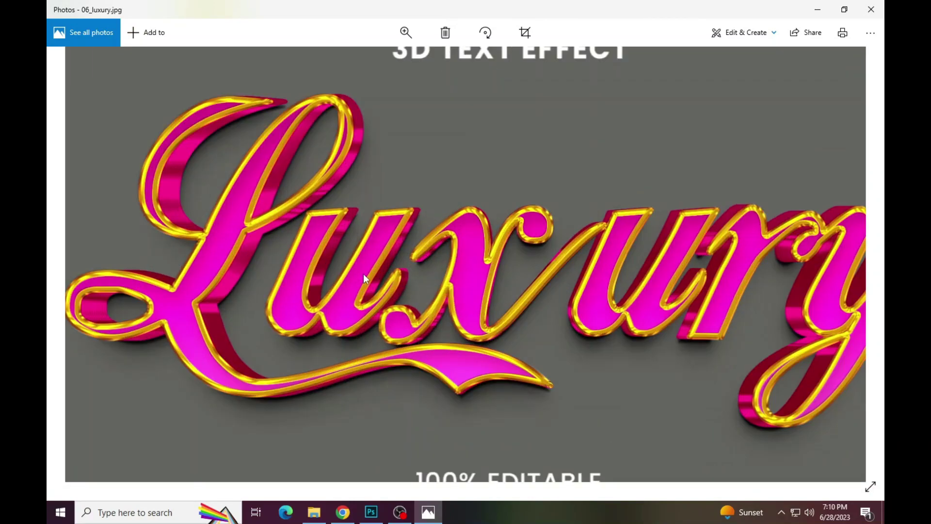
pyautogui.scroll(1, 361, 279)
pyautogui.moveTo(360, 282); pyautogui.dragTo(508, 255)
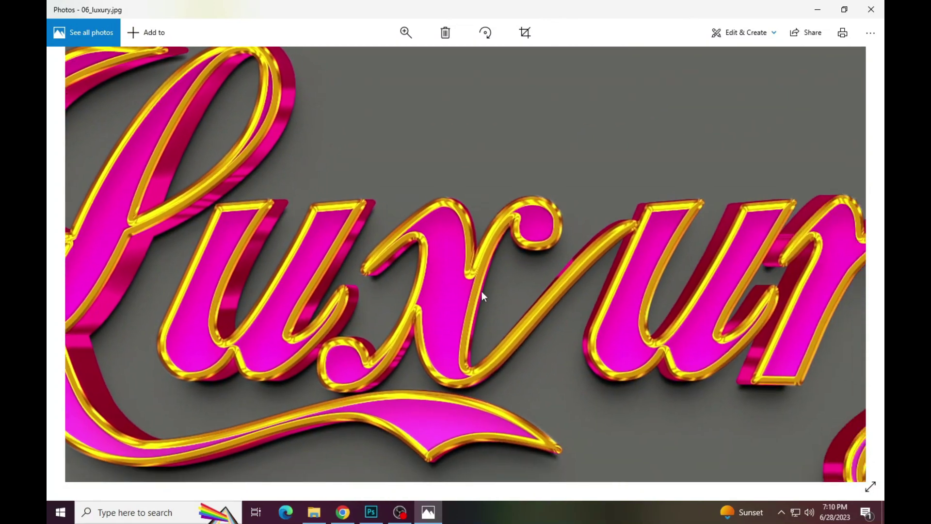
pyautogui.scroll(-2, 507, 253)
pyautogui.press('Right')
pyautogui.scroll(1, 412, 258)
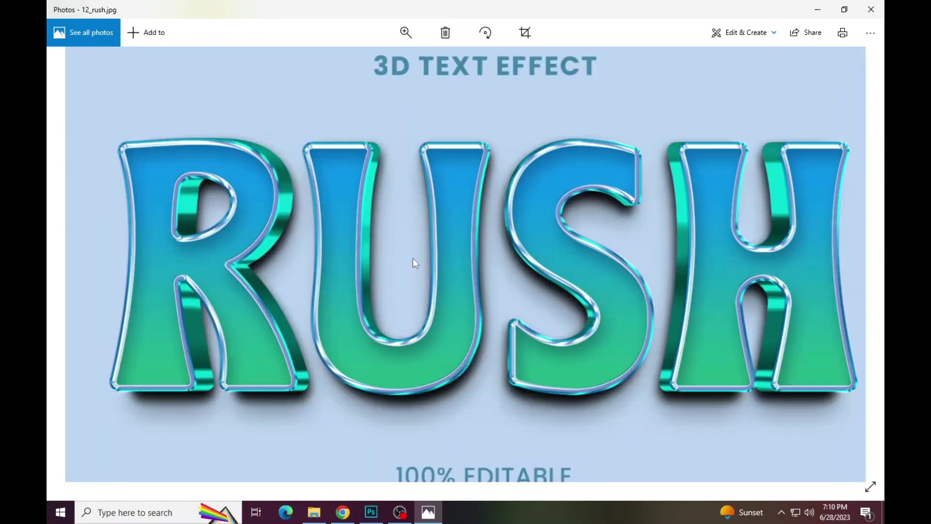
pyautogui.scroll(1, 427, 272)
pyautogui.scroll(-2, 429, 278)
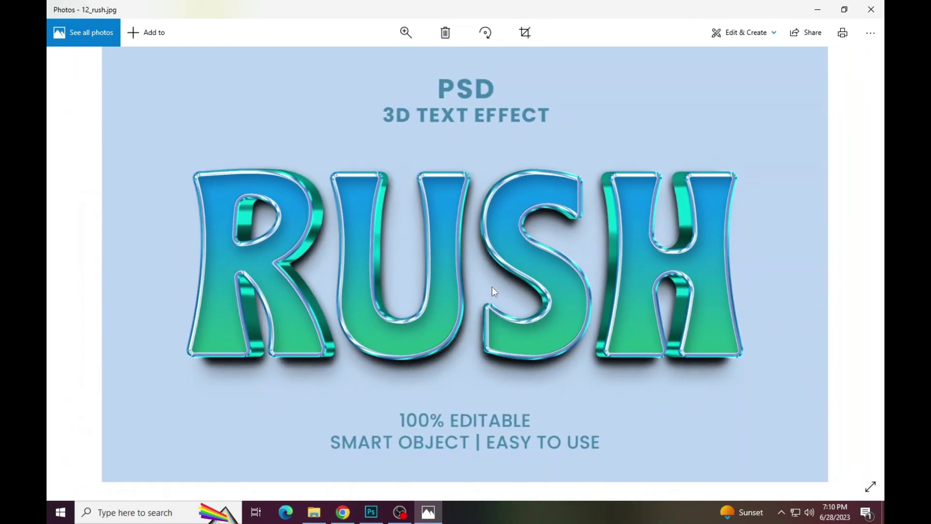
# Step: Dismiss the download notice and zoom into the Fresh preview's last letters
pyautogui.press('Right')
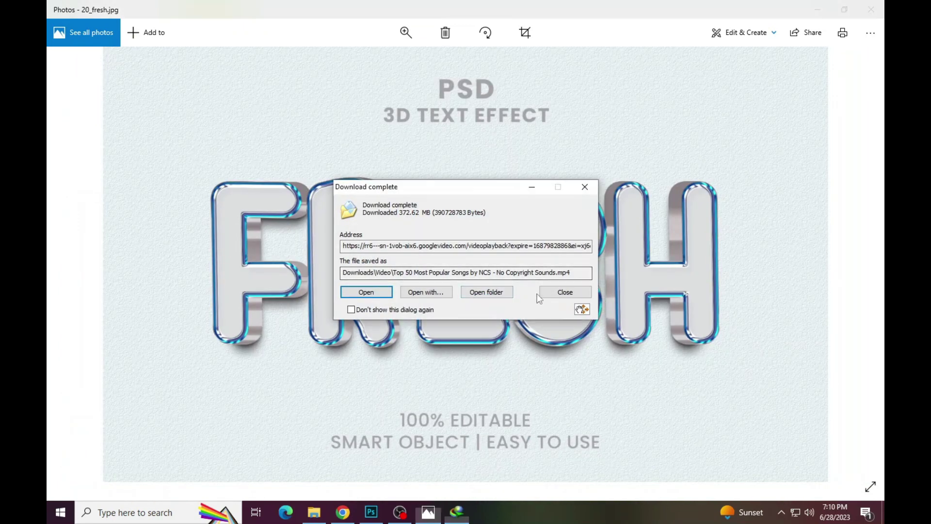
pyautogui.click(540, 293)
pyautogui.scroll(2, 427, 280)
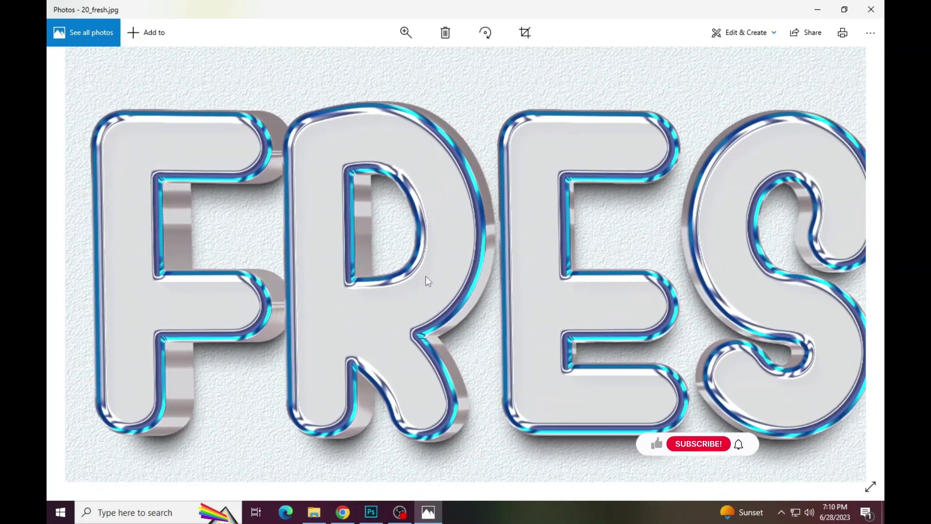
pyautogui.hscroll(3, 426, 280)
pyautogui.moveTo(493, 272); pyautogui.dragTo(415, 261)
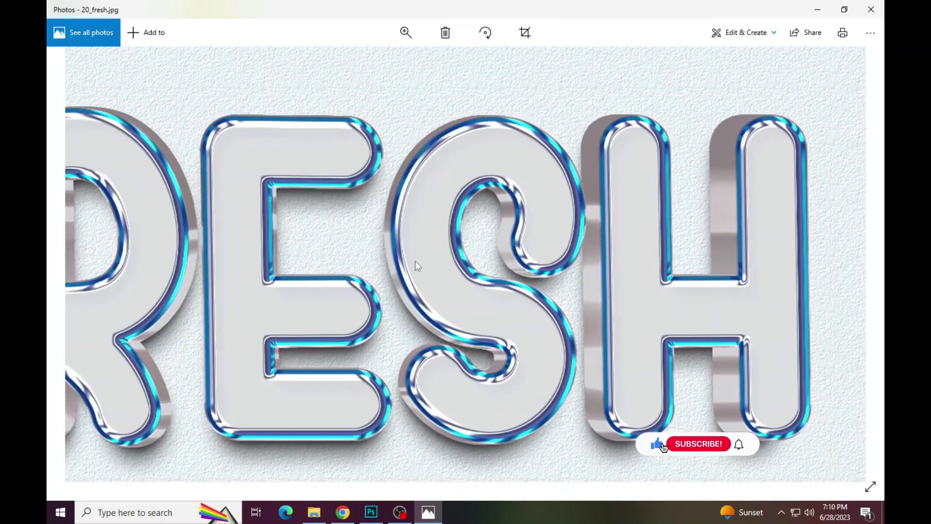
pyautogui.scroll(-2, 488, 252)
# Step: Inspect the Target and Light previews zoomed in, panning across their letters
pyautogui.press('Right')
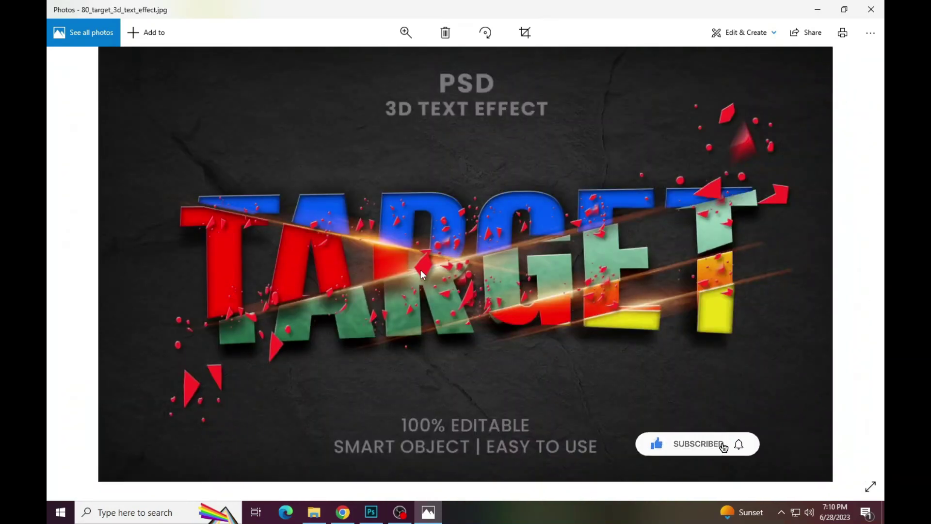
pyautogui.scroll(2, 420, 269)
pyautogui.moveTo(400, 276); pyautogui.dragTo(608, 280)
pyautogui.moveTo(533, 285); pyautogui.dragTo(390, 323)
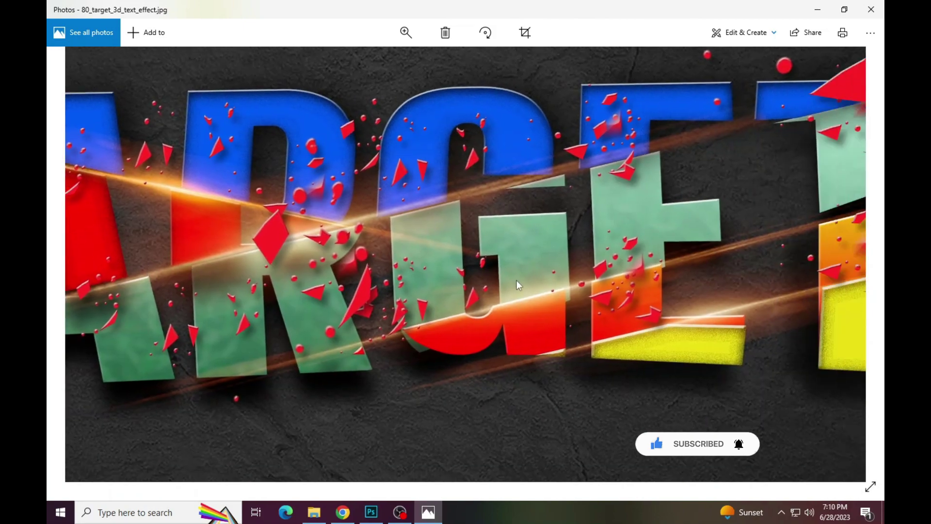
pyautogui.scroll(-2, 483, 261)
pyautogui.press('Right')
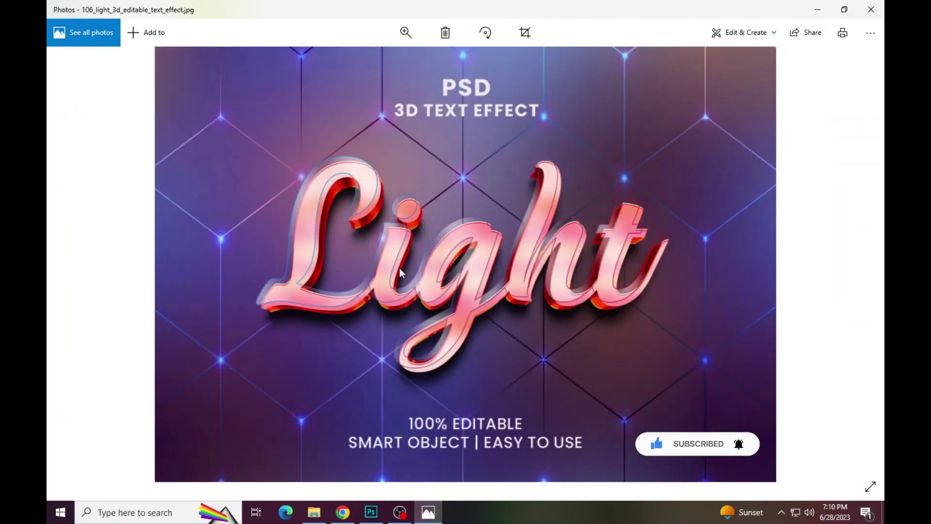
pyautogui.scroll(2, 399, 268)
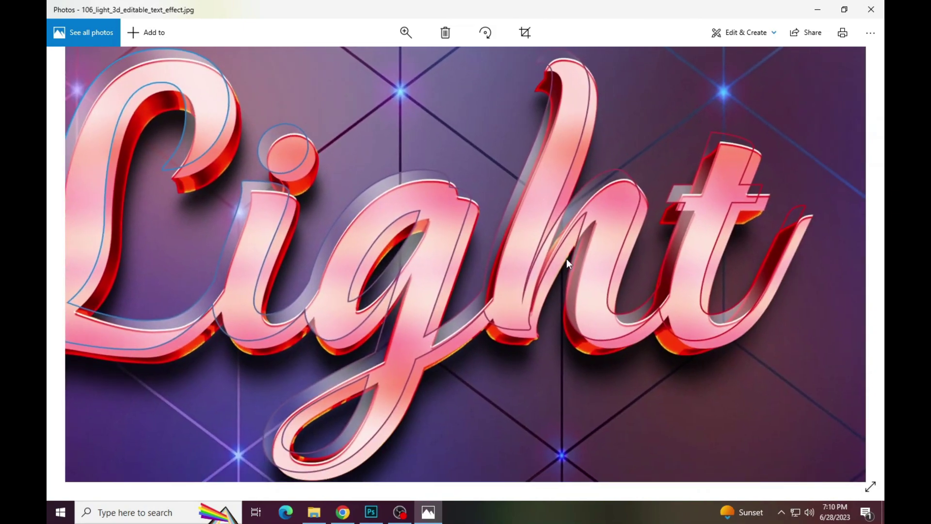
pyautogui.moveTo(566, 258); pyautogui.dragTo(476, 281)
pyautogui.scroll(-2, 476, 280)
# Step: Zoom into the Fast preview's lettering, then close the photo viewer
pyautogui.press('Right')
pyautogui.scroll(2, 451, 267)
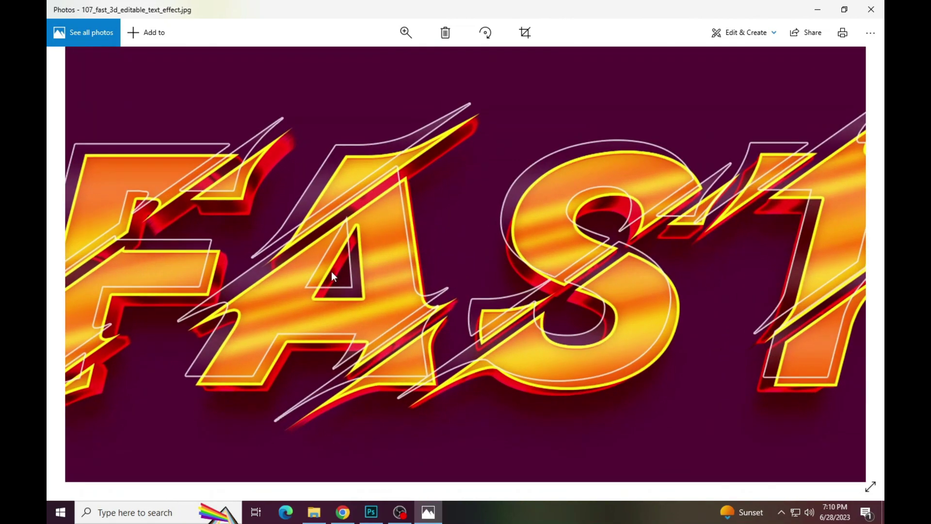
pyautogui.scroll(1, 330, 271)
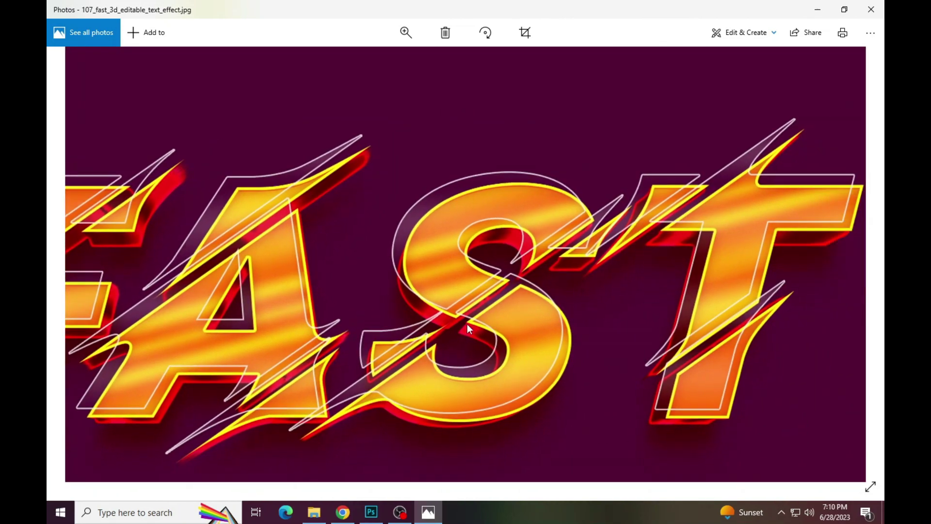
pyautogui.moveTo(814, 296); pyautogui.dragTo(450, 295)
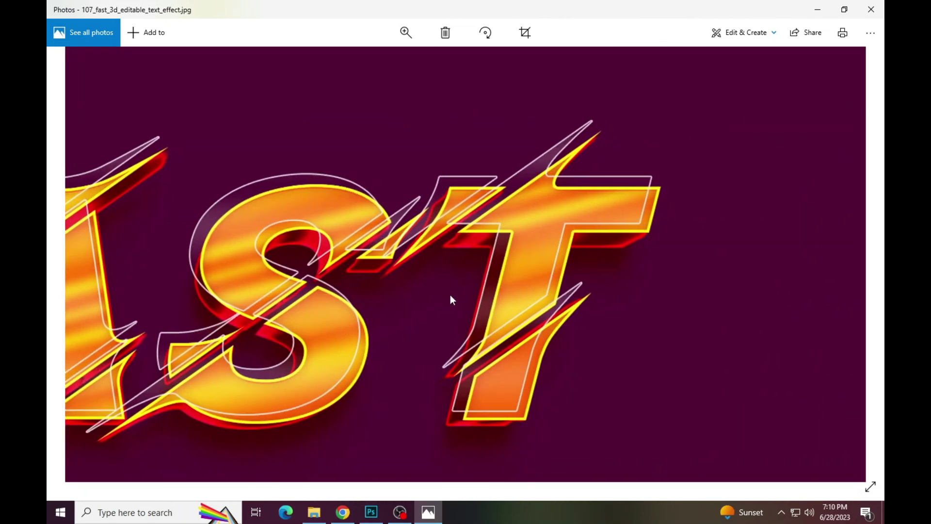
pyautogui.scroll(-2, 449, 286)
pyautogui.hotkey('alt', 'F4')
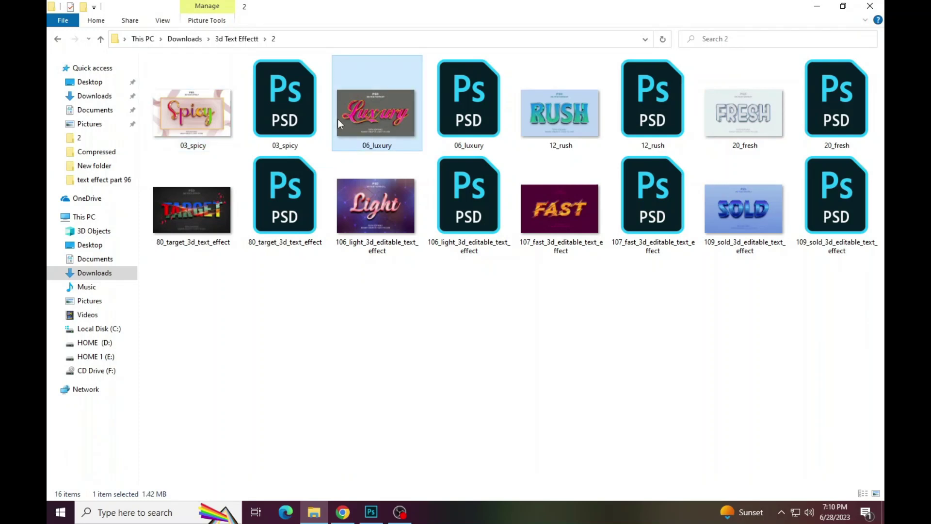
# Step: Open 03_spicy.psd without resolving its missing fonts and show the Layers panel
pyautogui.doubleClick(305, 115)
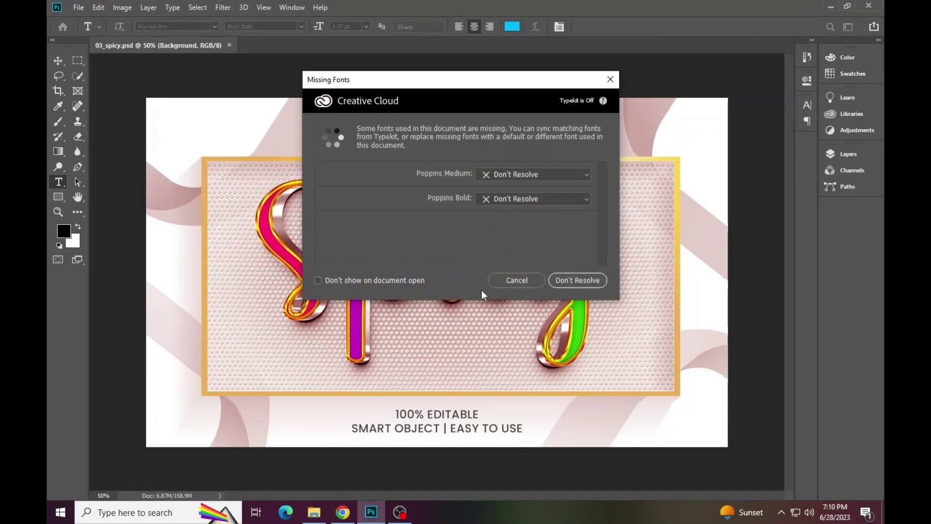
pyautogui.click(516, 283)
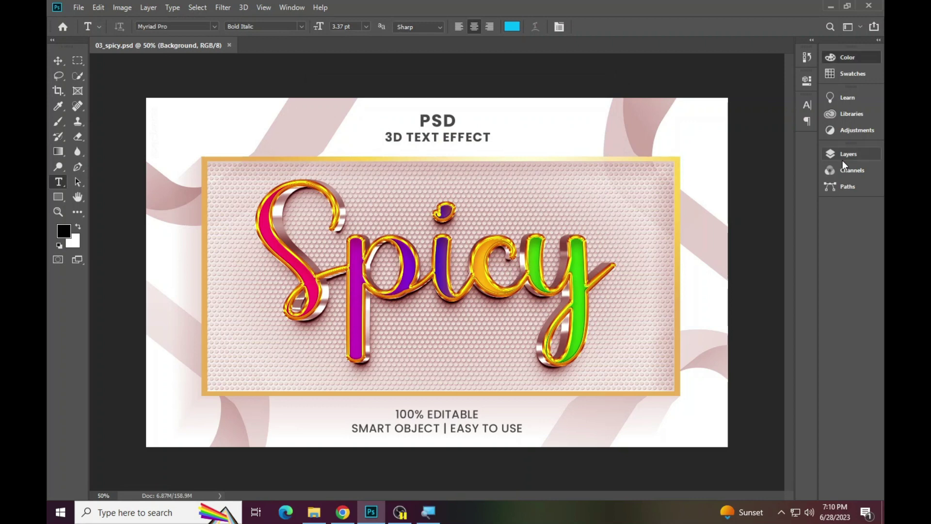
pyautogui.click(846, 58)
pyautogui.click(848, 154)
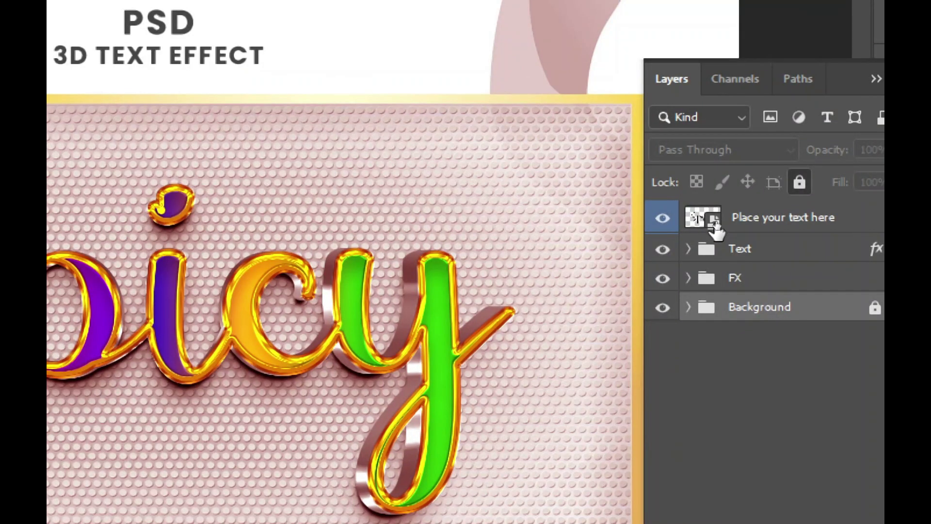
# Step: Open the 'Place your text here' smart object and copy the font name ElegantHandwritingRegular
pyautogui.click(715, 225)
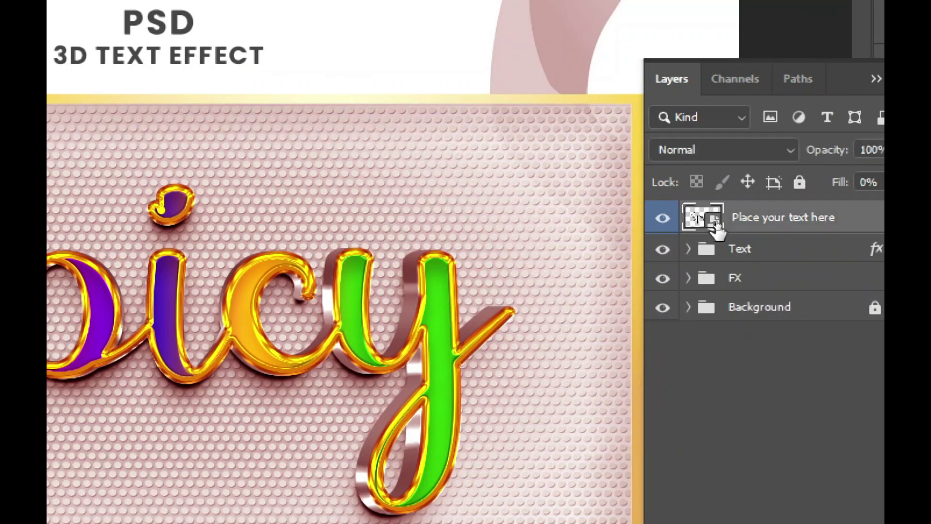
pyautogui.doubleClick(714, 222)
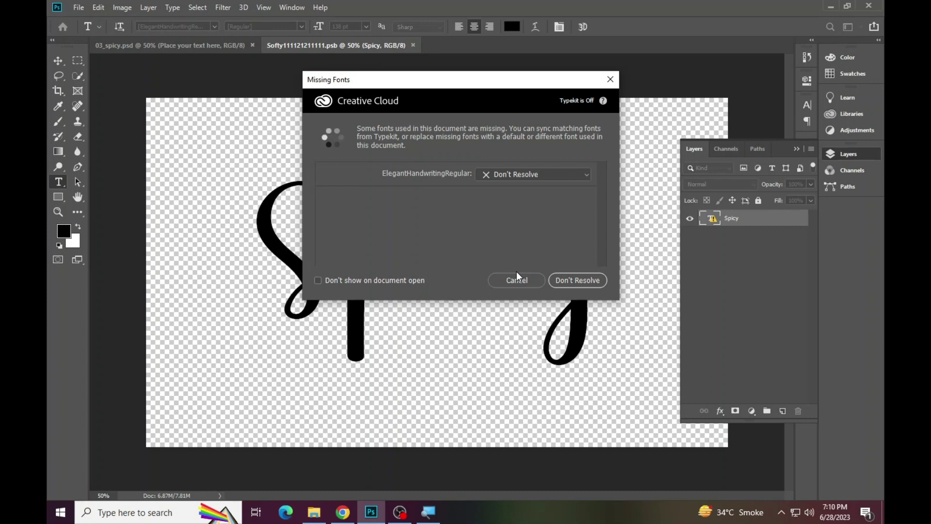
pyautogui.click(516, 280)
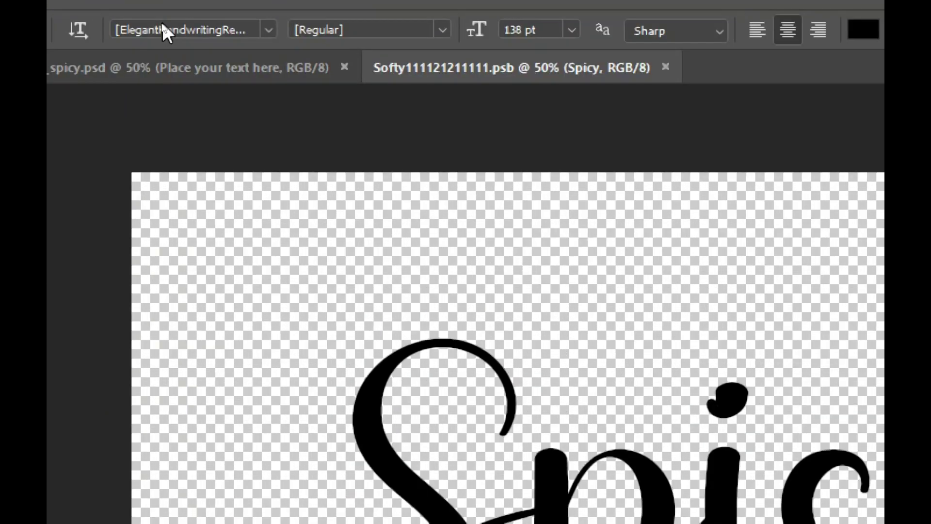
pyautogui.click(175, 23)
pyautogui.rightClick(174, 28)
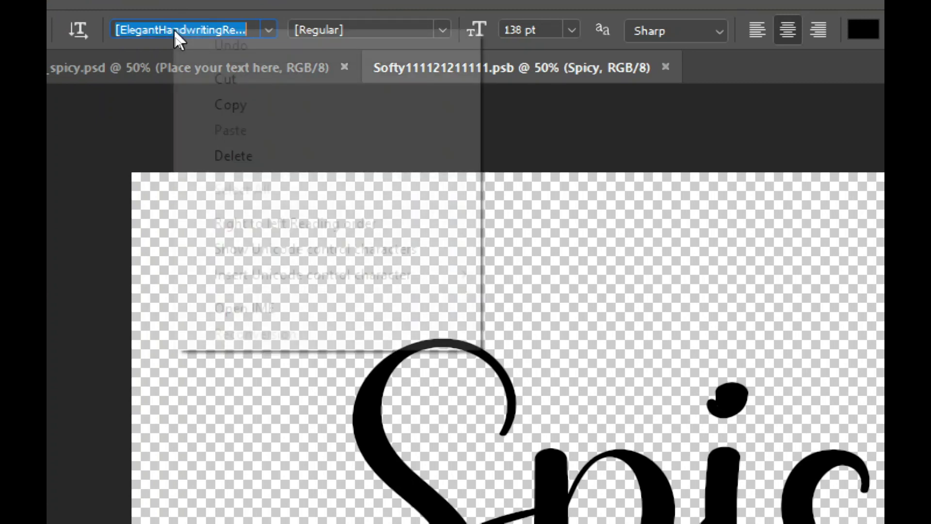
pyautogui.click(222, 100)
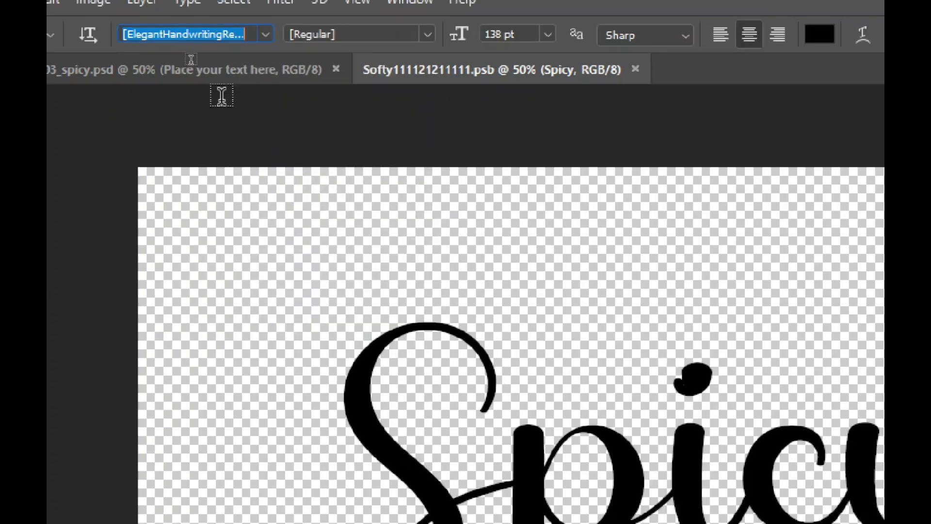
# Step: Search Google for the pasted Elegant Handwriting font name and download it from Dafont
pyautogui.click(342, 512)
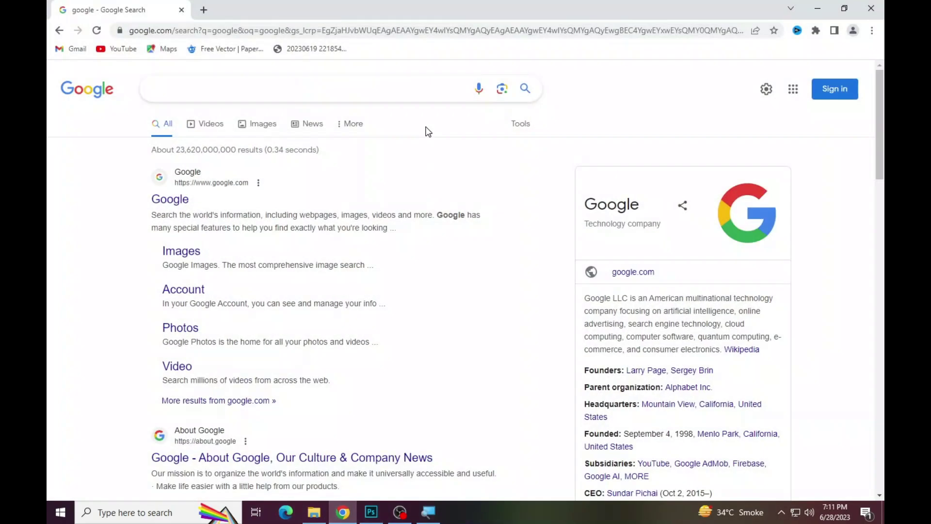
pyautogui.click(187, 88)
pyautogui.rightClick(187, 86)
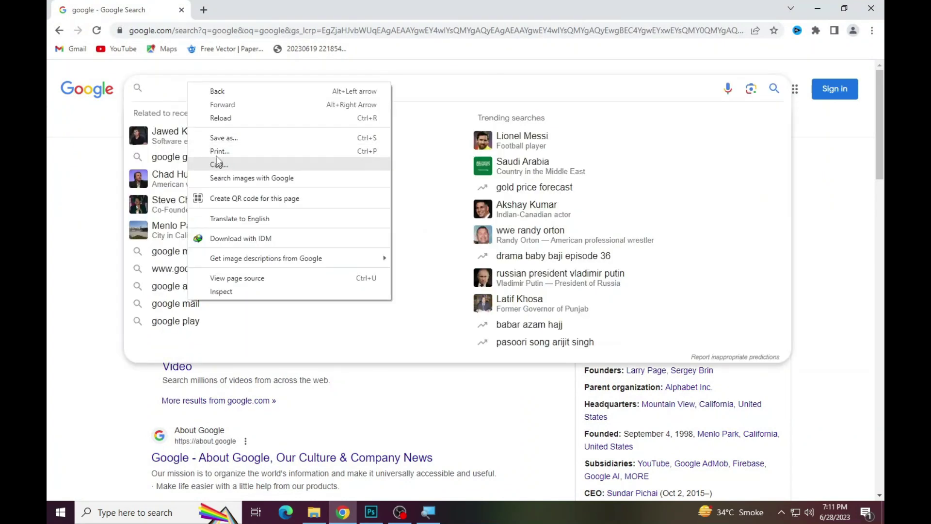
pyautogui.click(185, 93)
pyautogui.rightClick(176, 89)
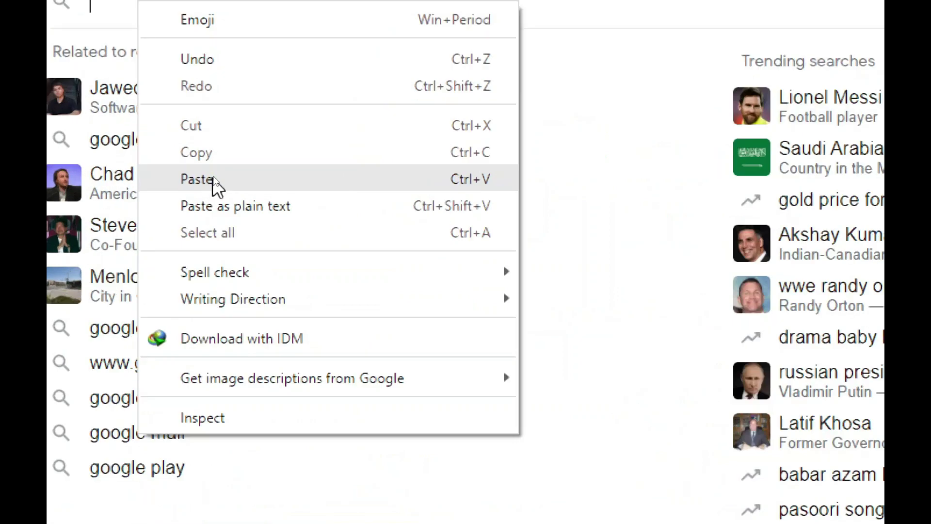
pyautogui.click(206, 177)
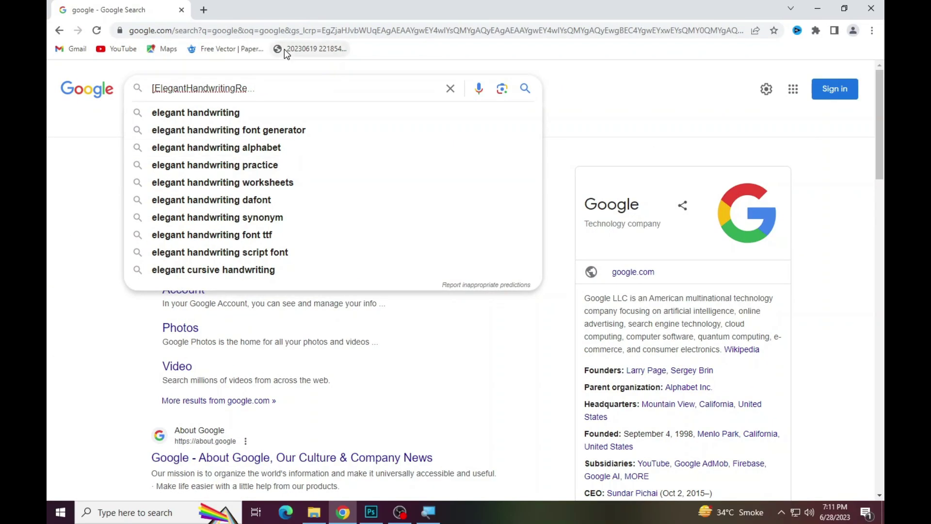
pyautogui.write('ont')
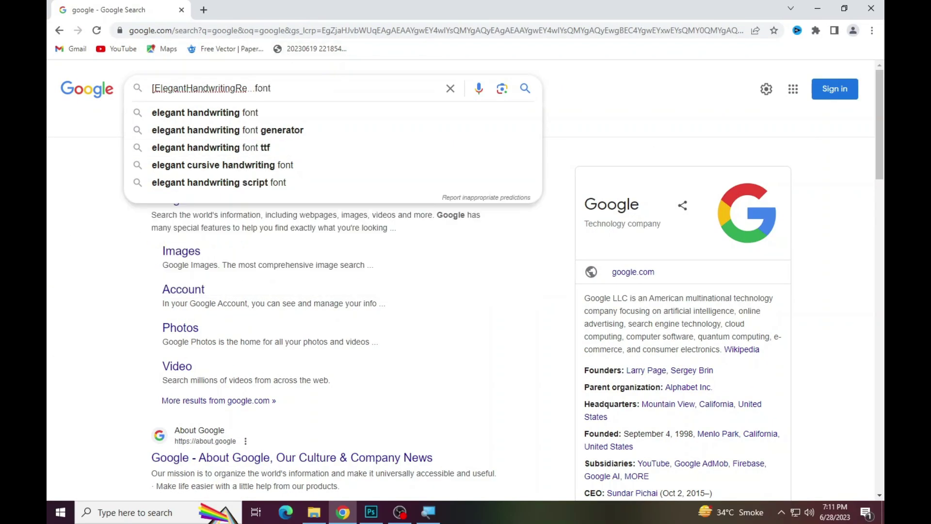
pyautogui.press('Return')
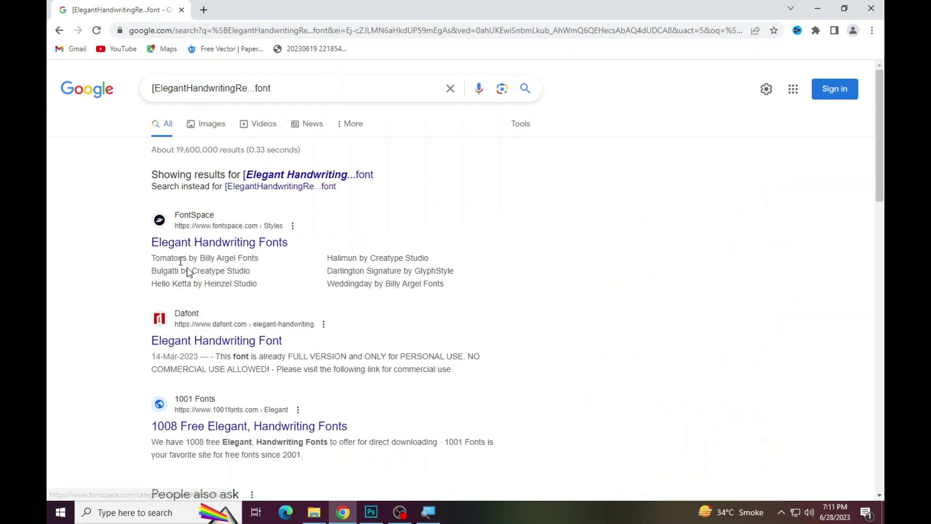
pyautogui.click(224, 341)
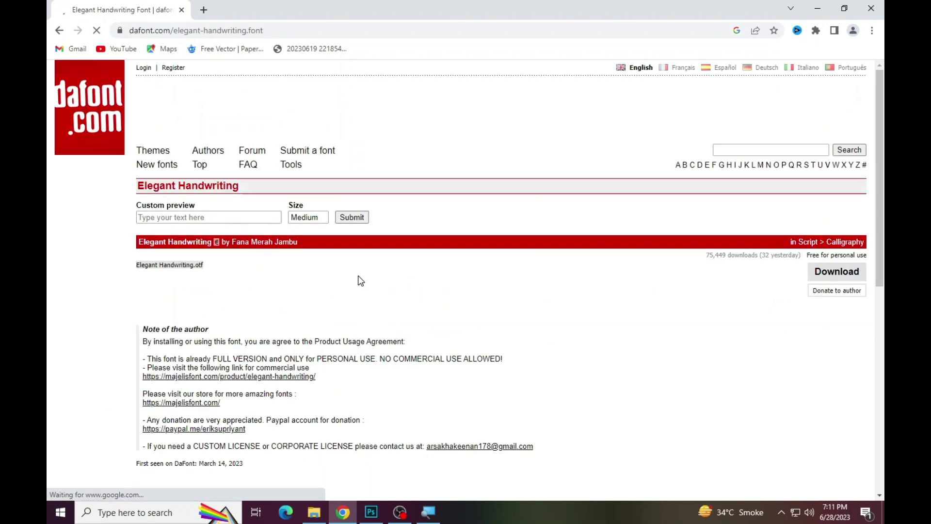
pyautogui.click(833, 278)
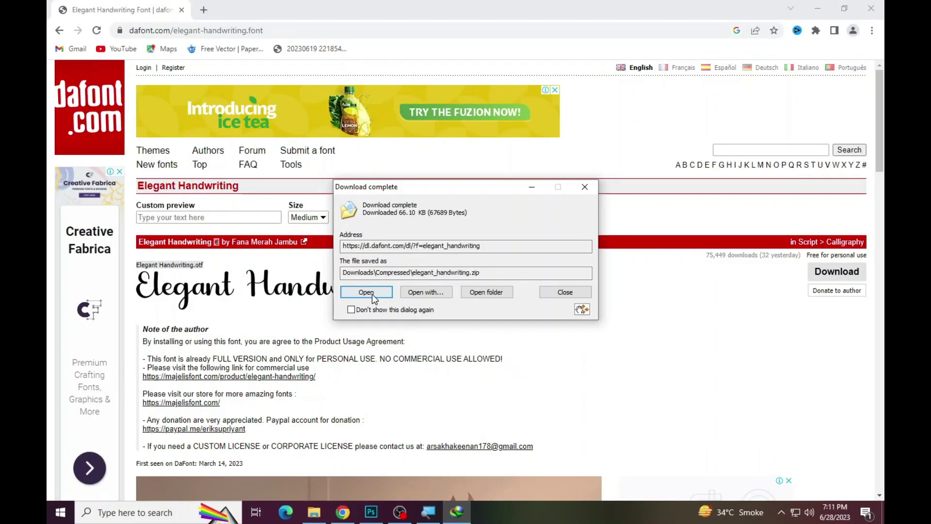
# Step: Install Elegant Handwriting from the downloaded archive, then start editing the Spicy text in Photoshop
pyautogui.click(366, 295)
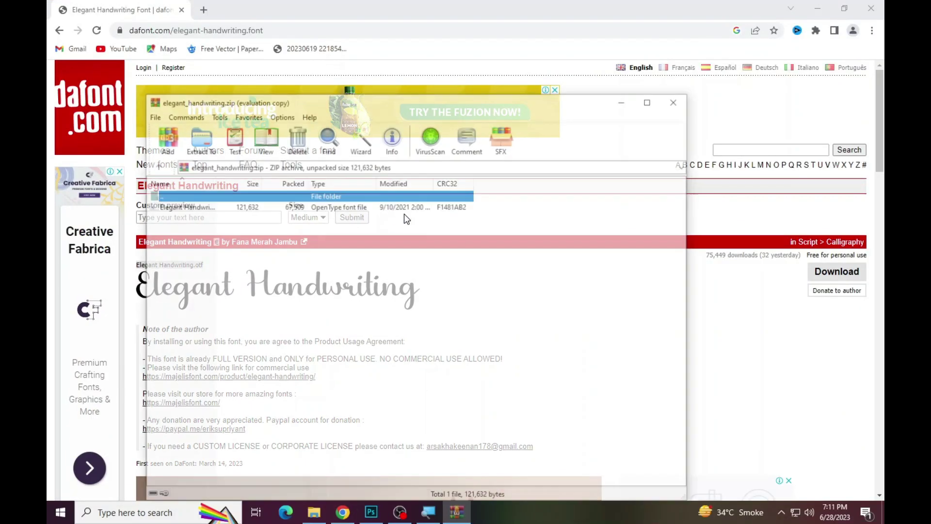
pyautogui.doubleClick(241, 208)
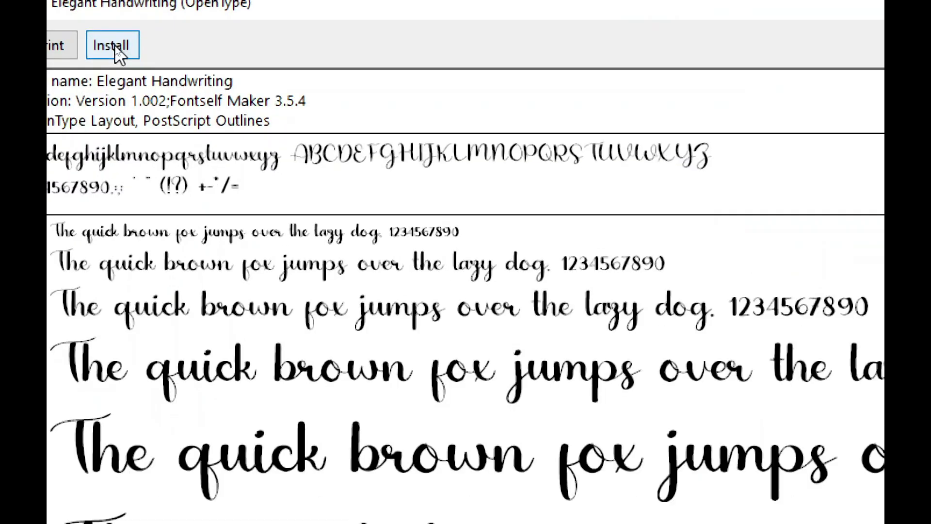
pyautogui.click(115, 47)
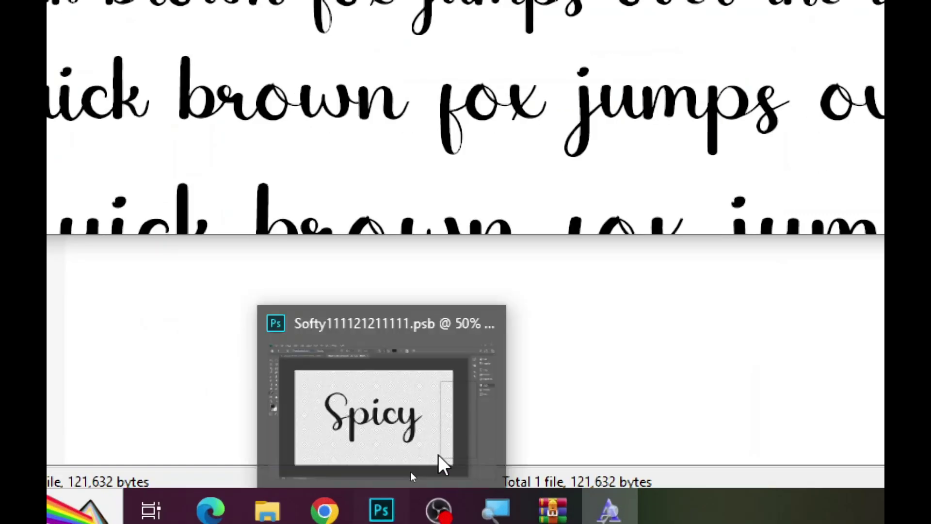
pyautogui.click(365, 511)
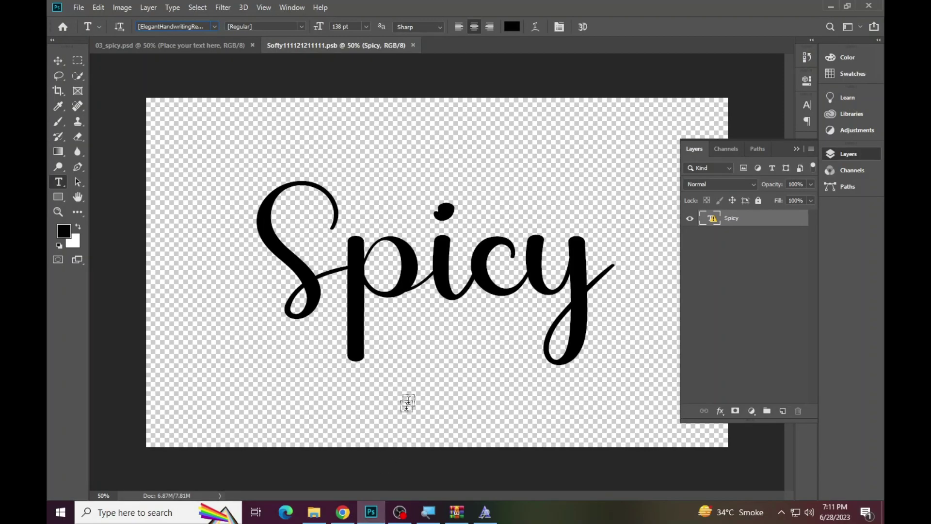
pyautogui.click(449, 271)
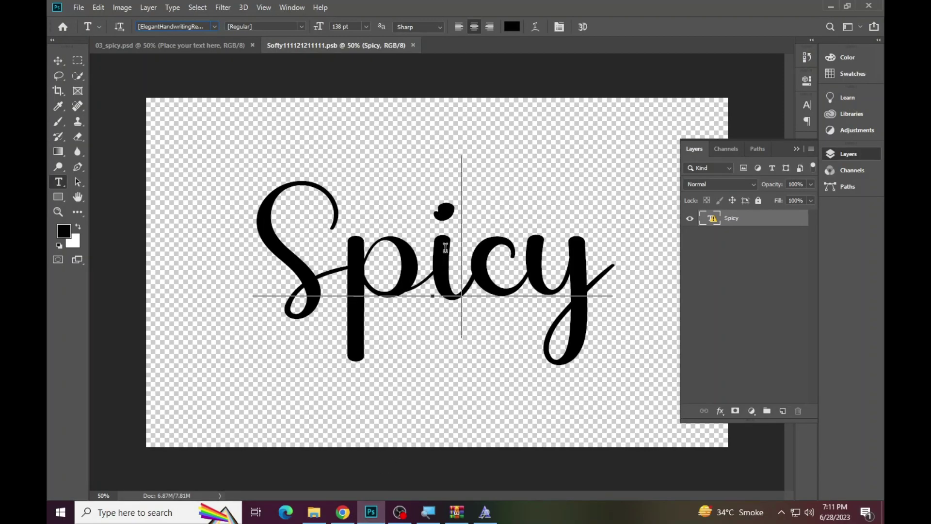
pyautogui.click(448, 241)
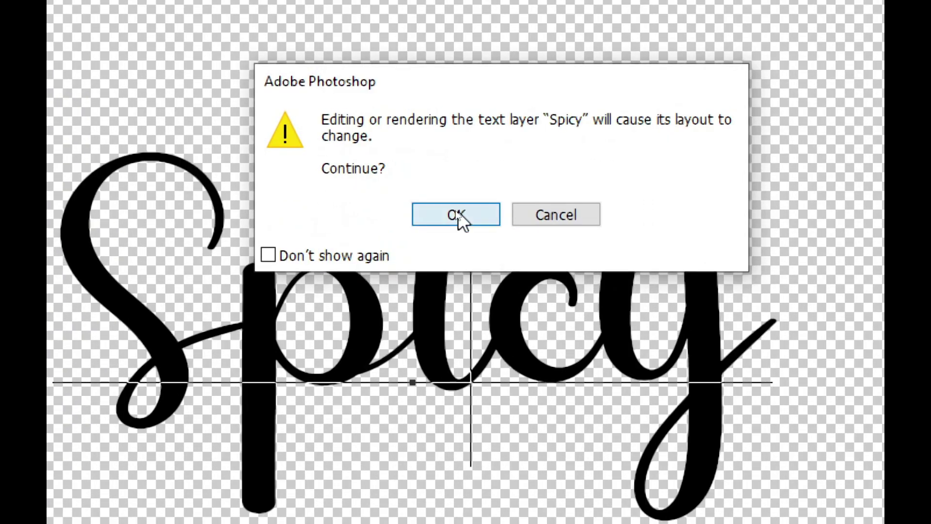
# Step: Accept the layout warning, select all the text, and replace Spicy with the new name, committing it
pyautogui.click(458, 213)
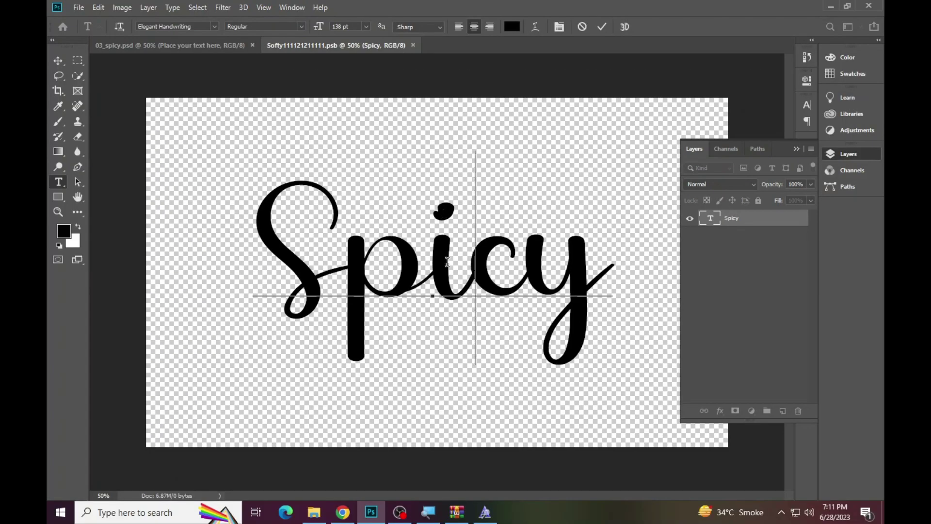
pyautogui.press('ctrl')
pyautogui.hotkey('ctrl', 'a')
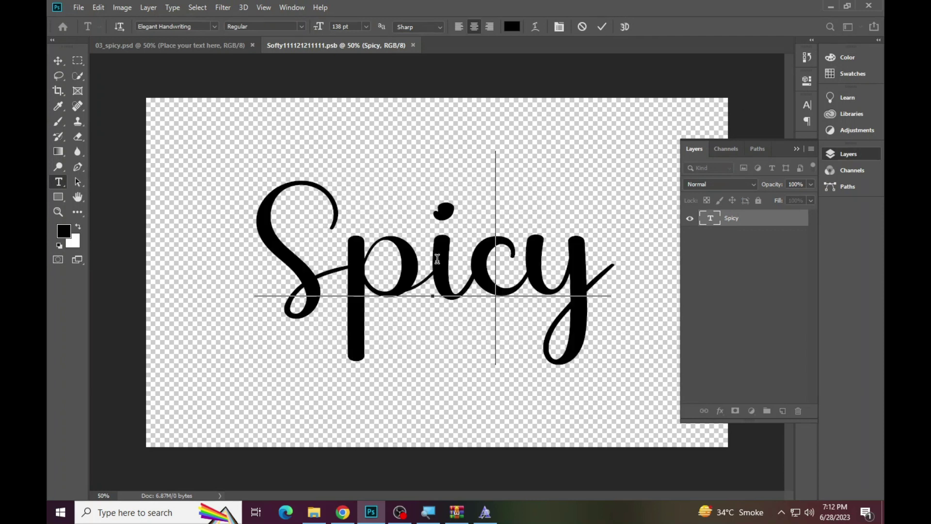
pyautogui.write('Aqsa')
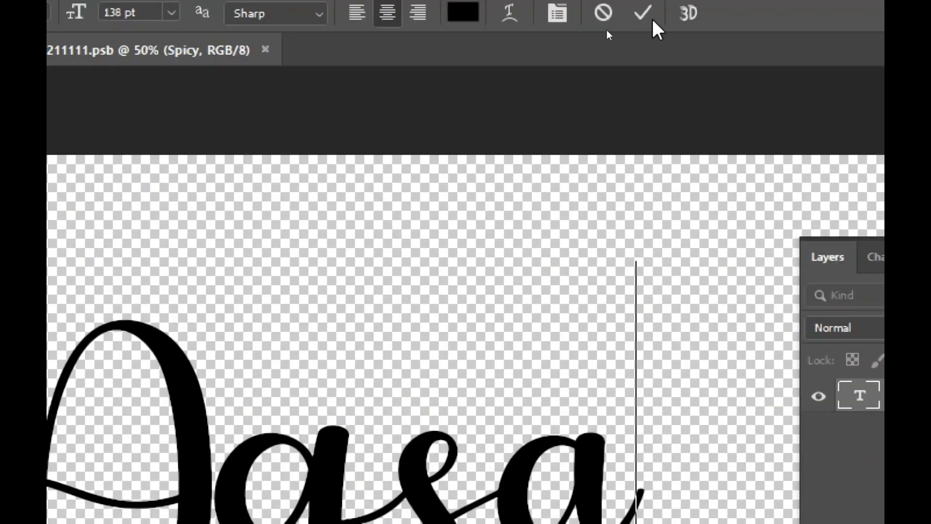
pyautogui.click(645, 17)
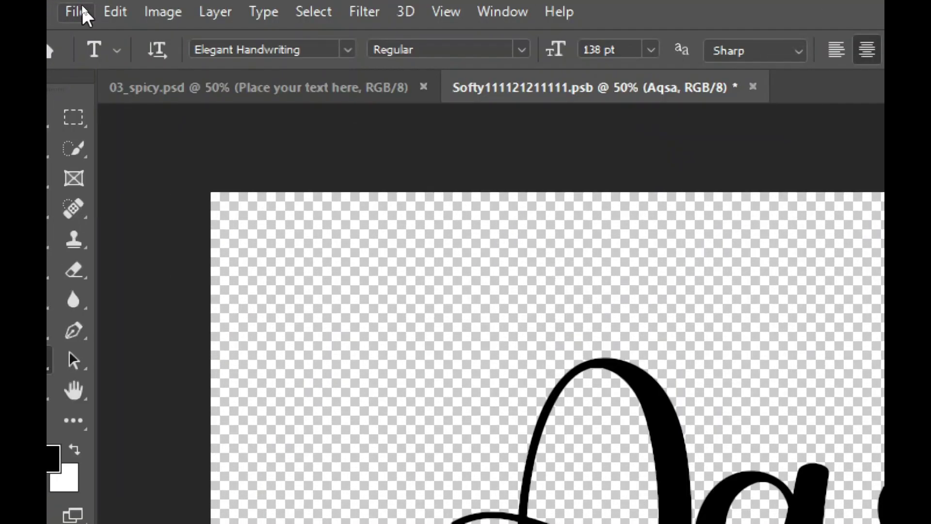
# Step: Save the edited smart object and view the 03_spicy template zoomed to fit
pyautogui.click(79, 7)
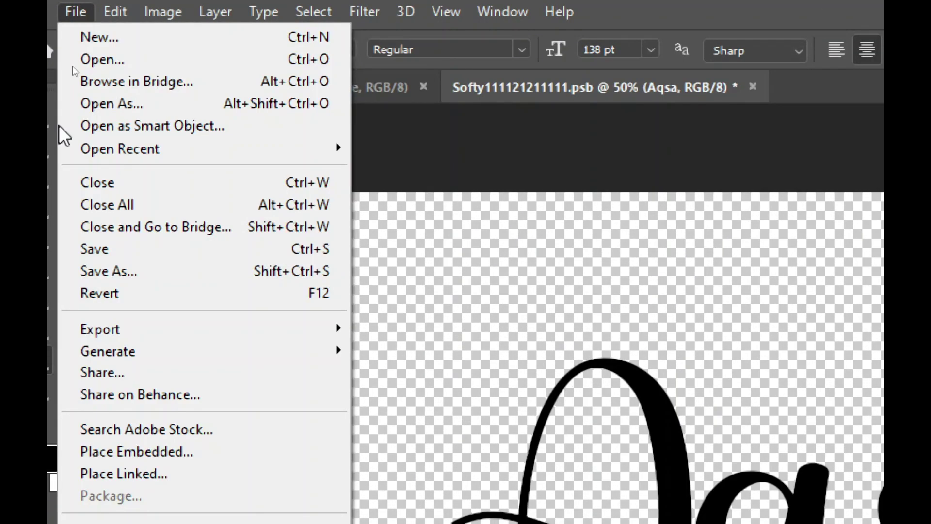
pyautogui.click(103, 251)
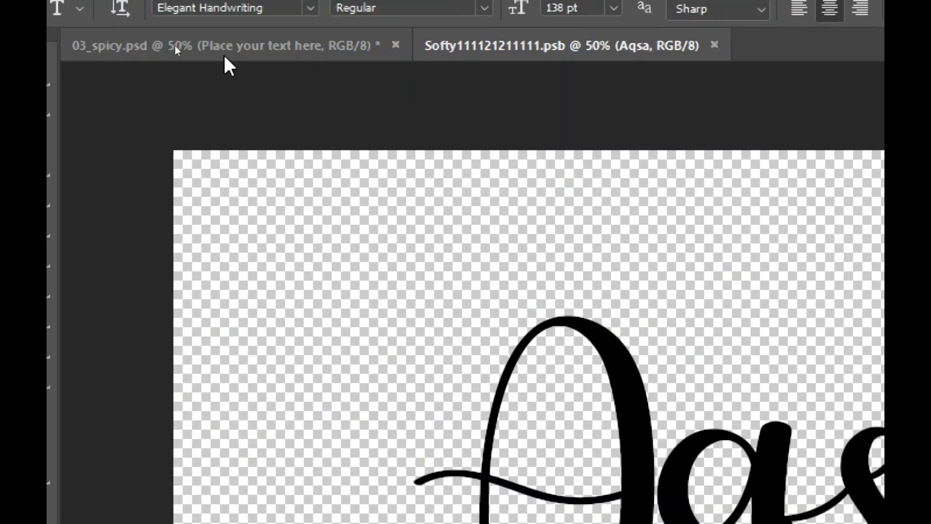
pyautogui.click(159, 48)
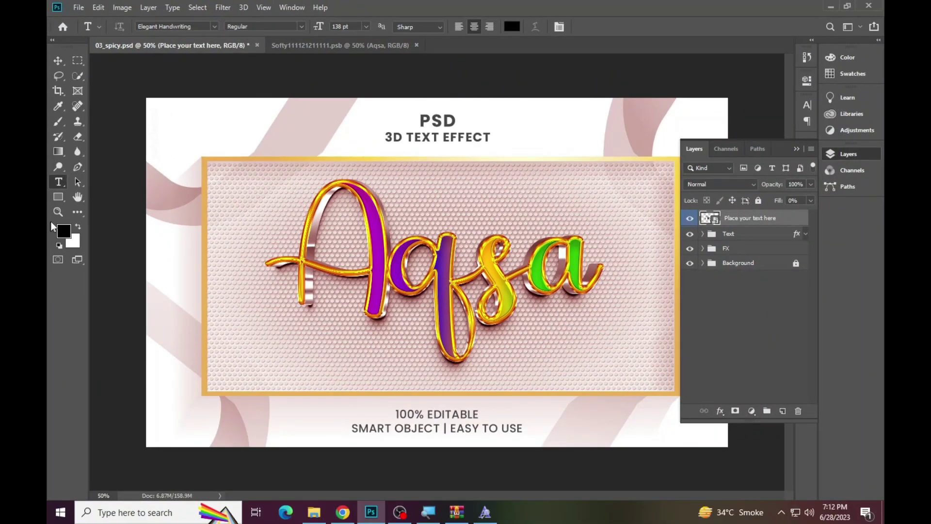
pyautogui.click(58, 212)
pyautogui.click(525, 262)
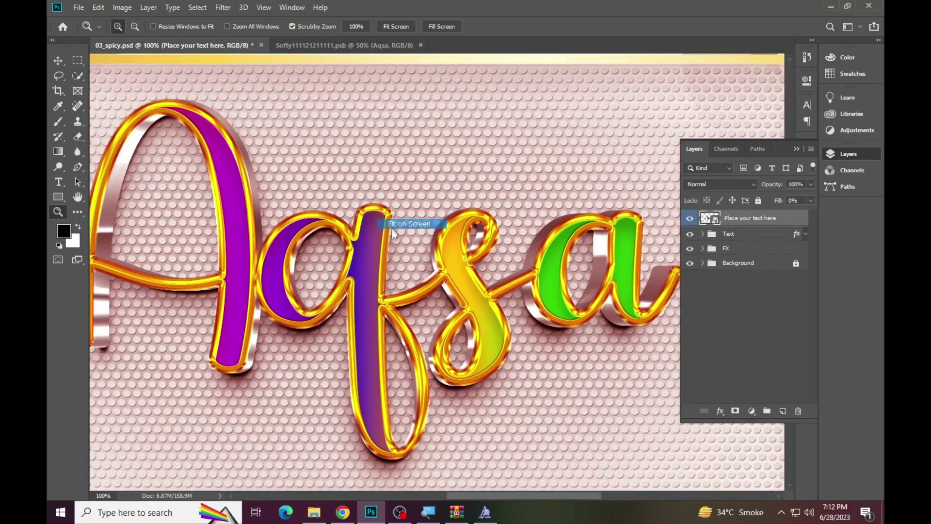
pyautogui.moveTo(525, 262); pyautogui.dragTo(534, 262)
# Step: Reopen the Layers panel and expand the Text group
pyautogui.click(831, 155)
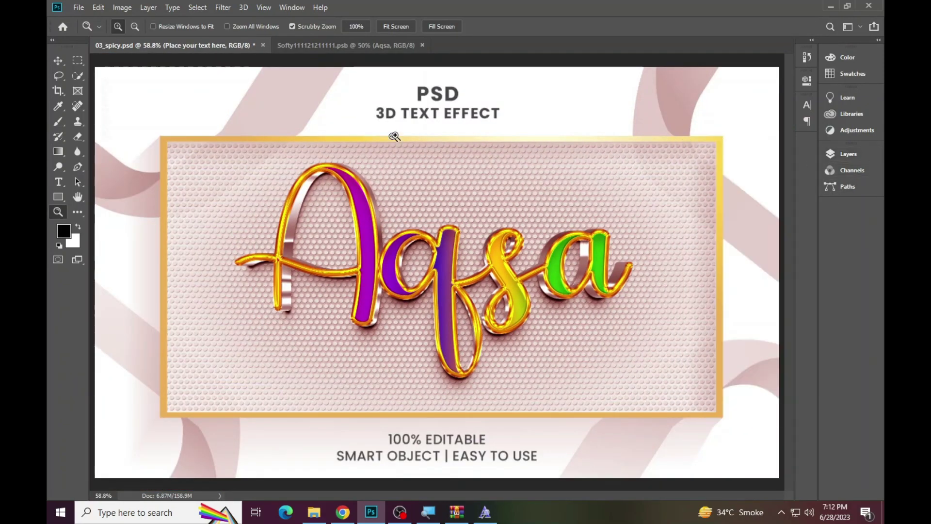
pyautogui.rightClick(338, 160)
pyautogui.click(765, 175)
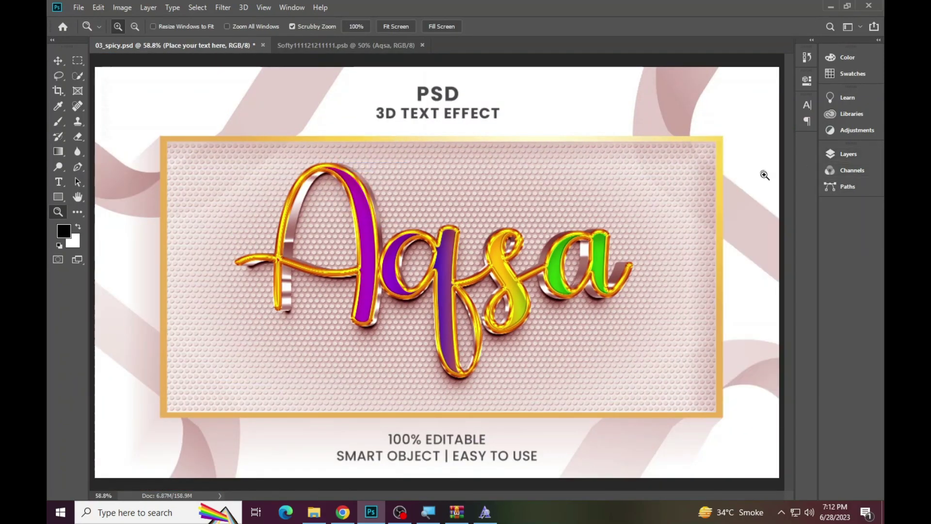
pyautogui.click(851, 155)
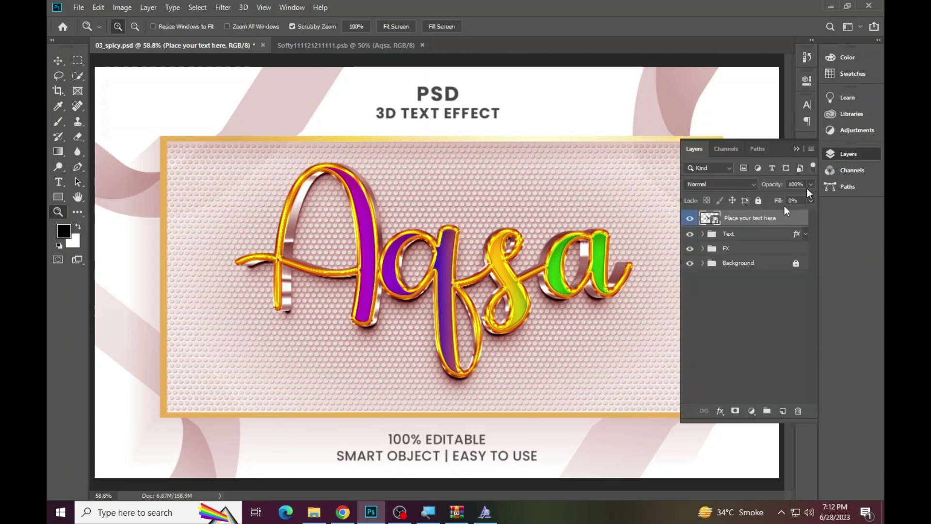
pyautogui.click(702, 234)
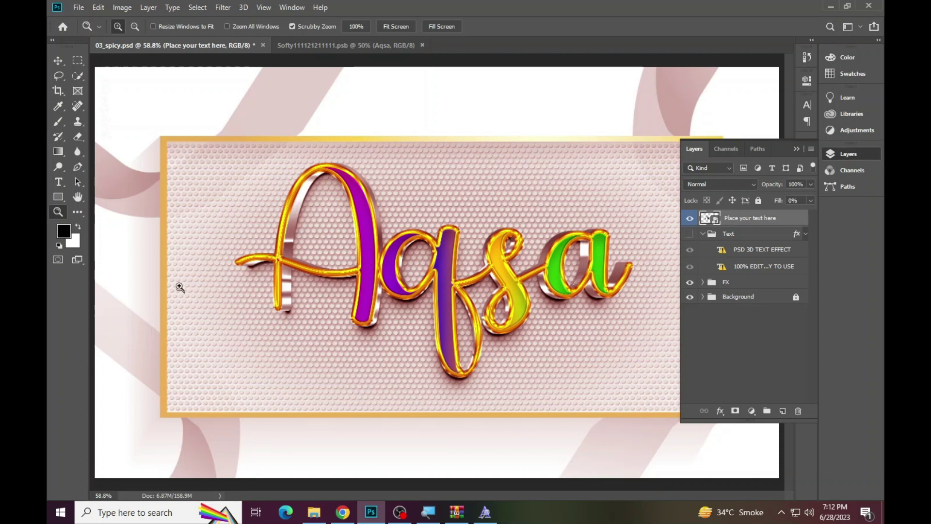
# Step: Move the lettering and its effect layers lower, then close the smart object document
pyautogui.click(58, 61)
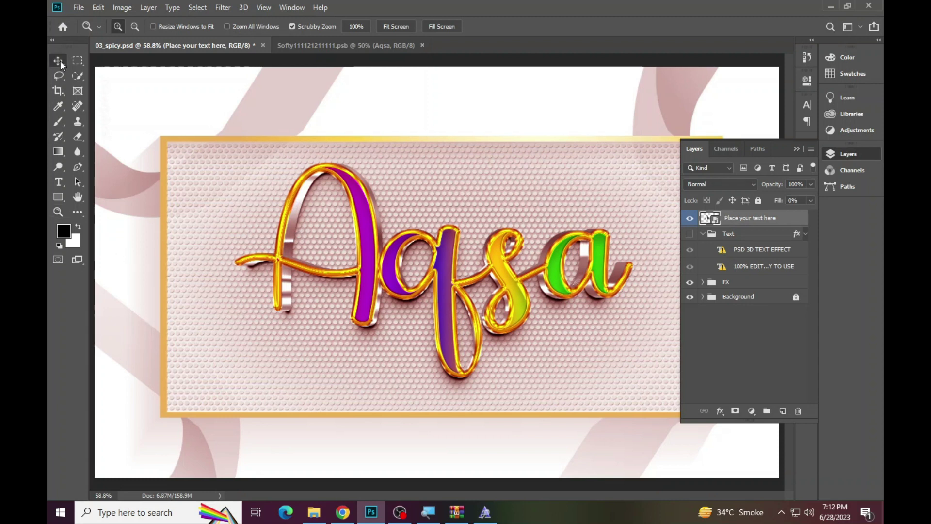
pyautogui.click(131, 95)
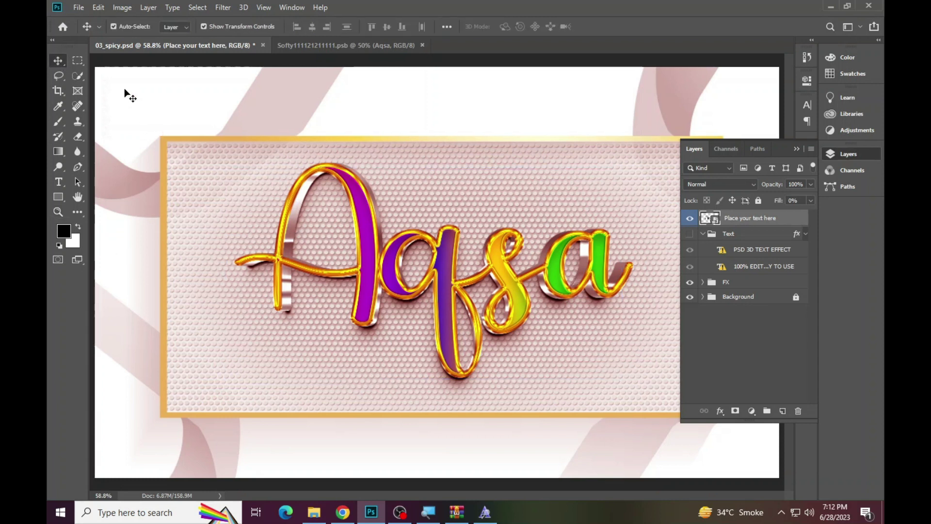
pyautogui.click(379, 258)
pyautogui.moveTo(532, 324); pyautogui.dragTo(471, 303)
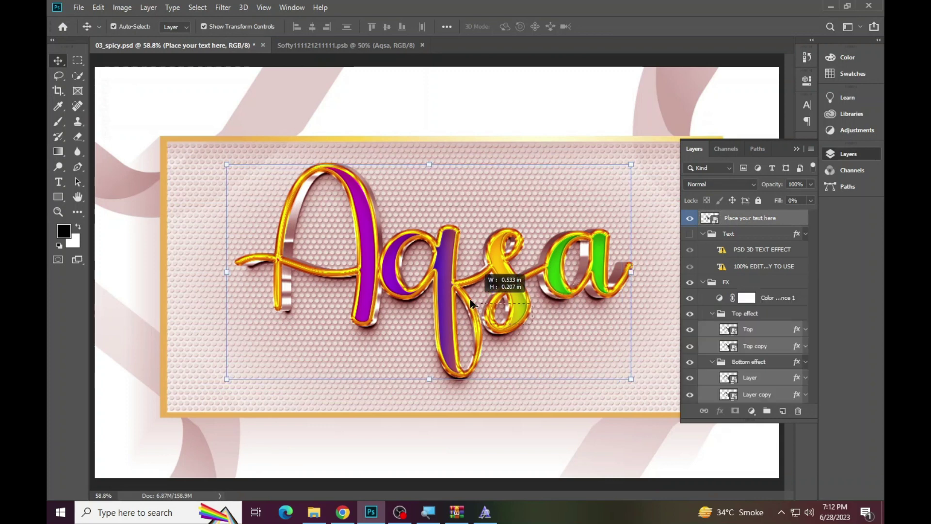
pyautogui.moveTo(563, 253)
pyautogui.mouseDown()
pyautogui.moveTo(446, 277)
pyautogui.moveTo(432, 310)
pyautogui.moveTo(491, 262)
pyautogui.mouseUp()
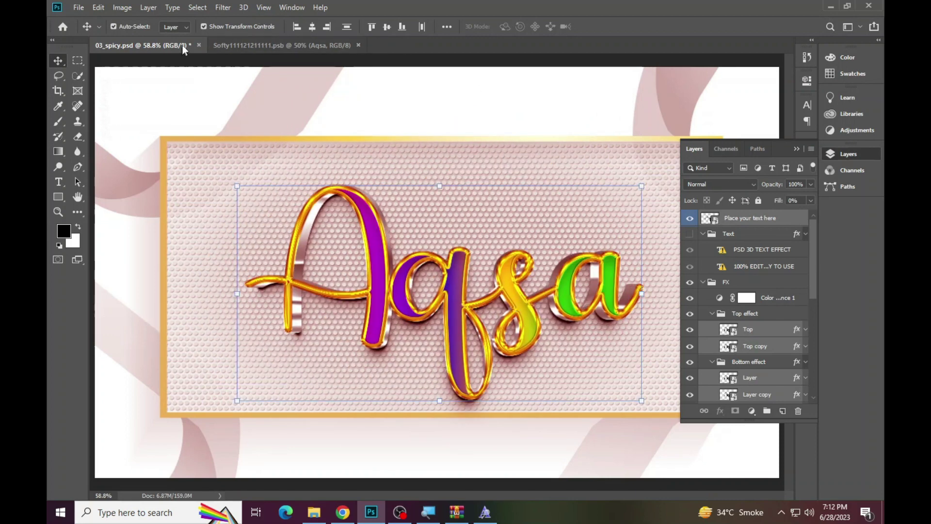
pyautogui.click(199, 45)
pyautogui.click(454, 194)
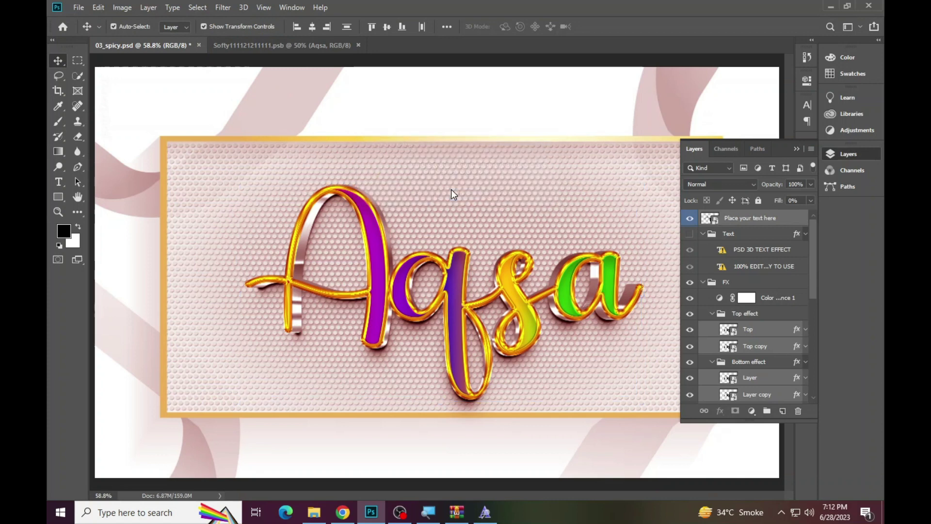
# Step: Open 06_luxury.psd from the templates folder and its editable Luxury text smart object
pyautogui.click(240, 45)
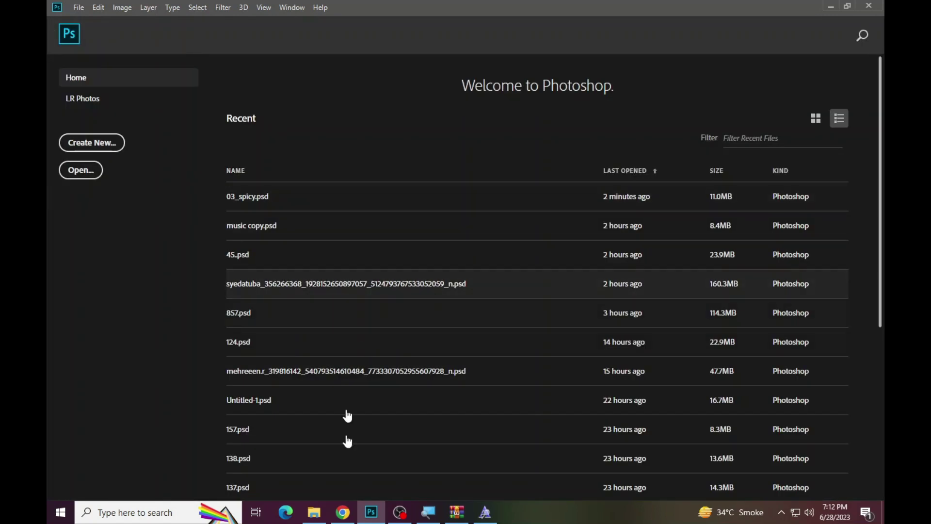
pyautogui.click(313, 517)
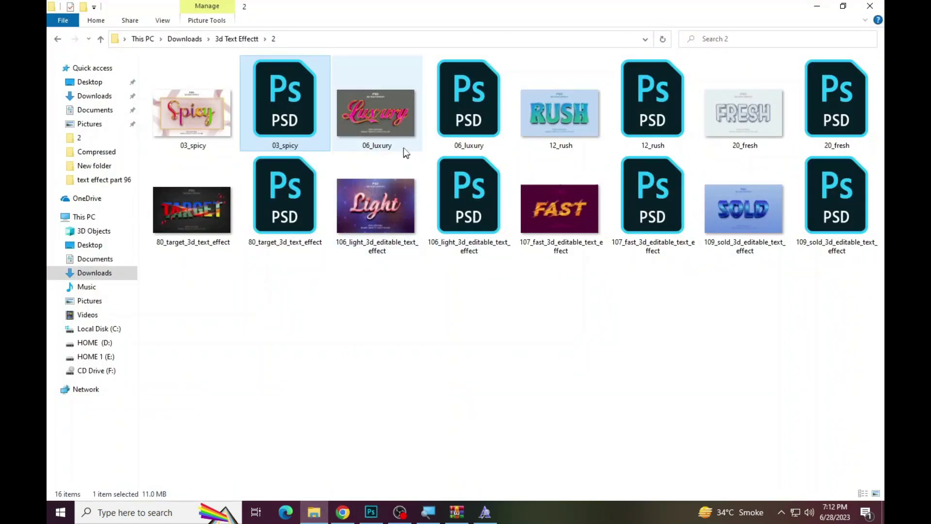
pyautogui.doubleClick(434, 127)
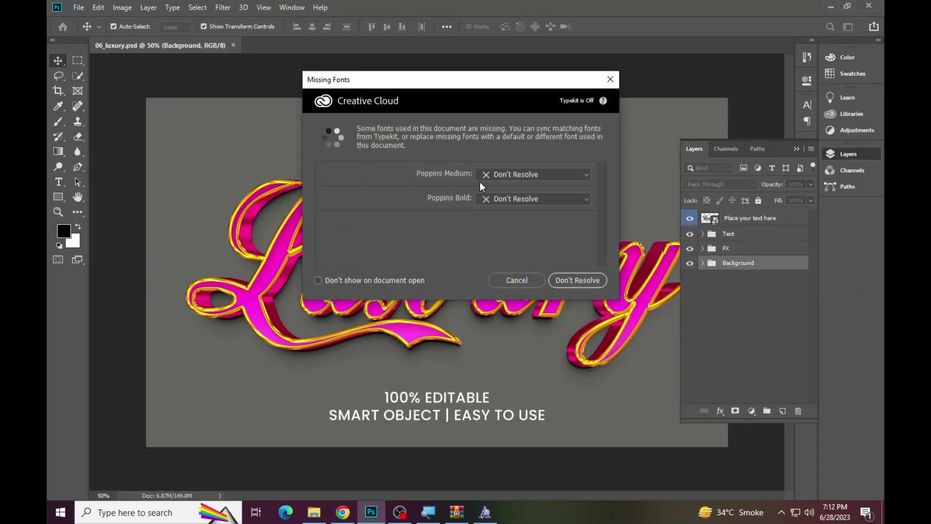
pyautogui.click(519, 281)
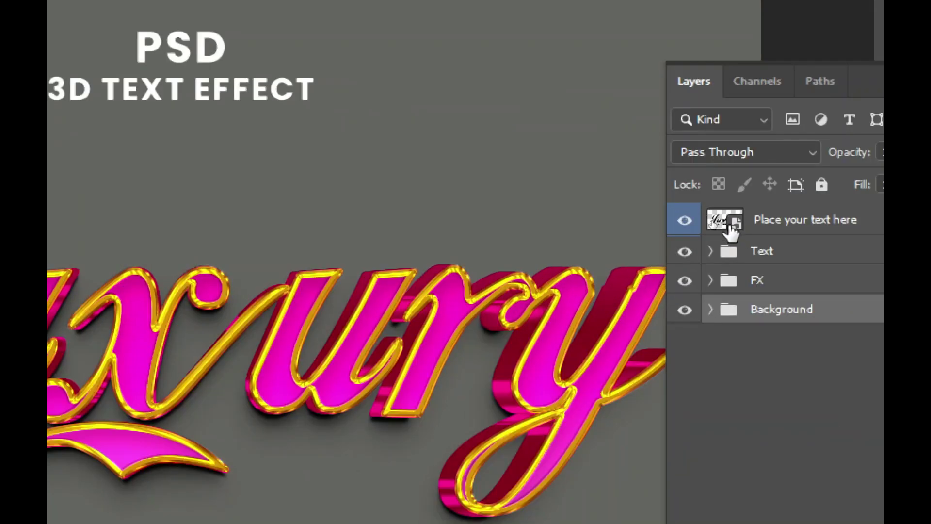
pyautogui.doubleClick(730, 227)
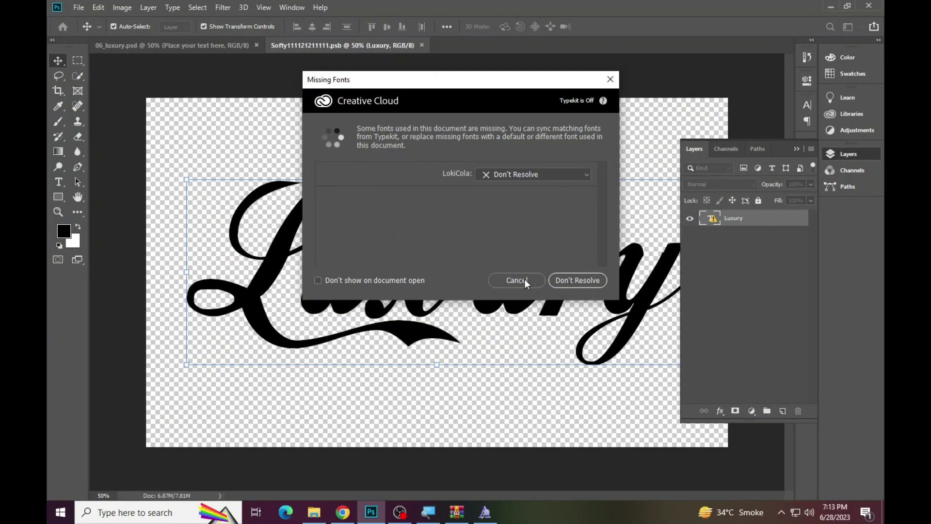
# Step: Leave LokiCola unresolved, copy its font name from the Type options bar, and switch to Chrome
pyautogui.click(524, 279)
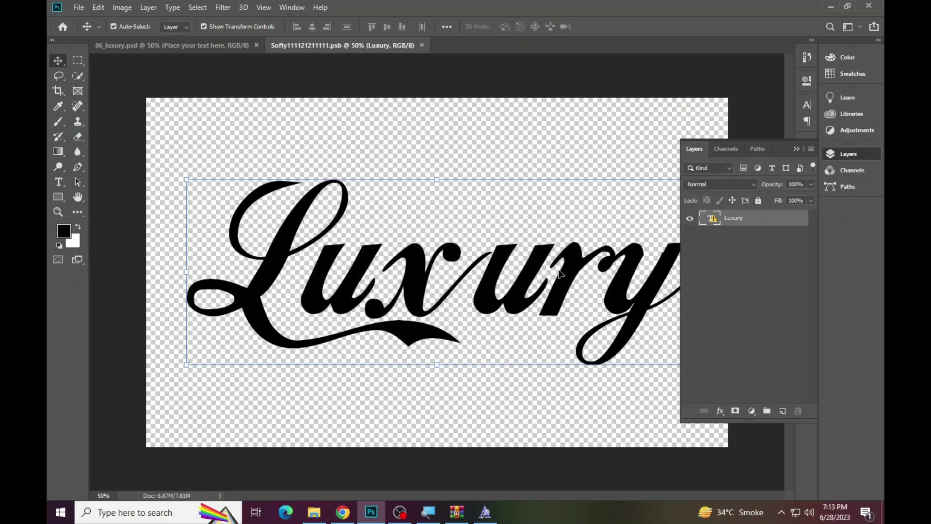
pyautogui.click(835, 155)
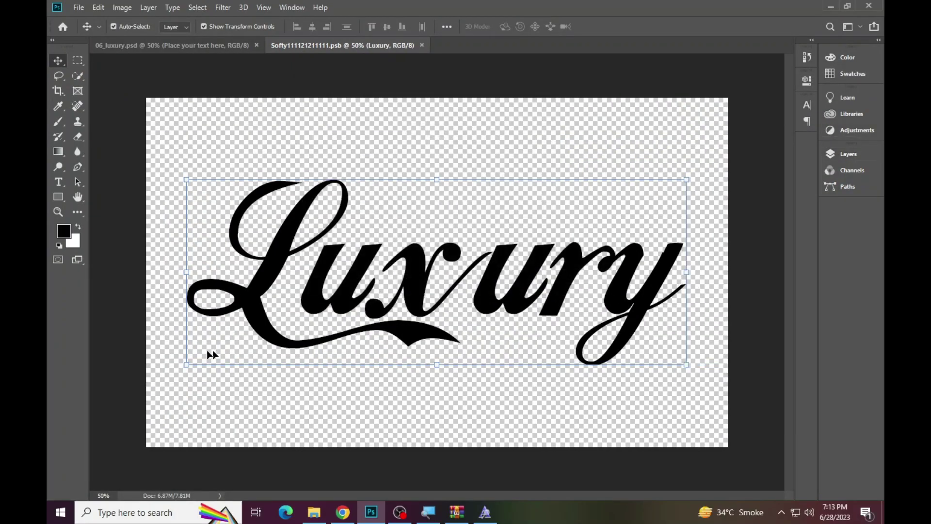
pyautogui.click(59, 182)
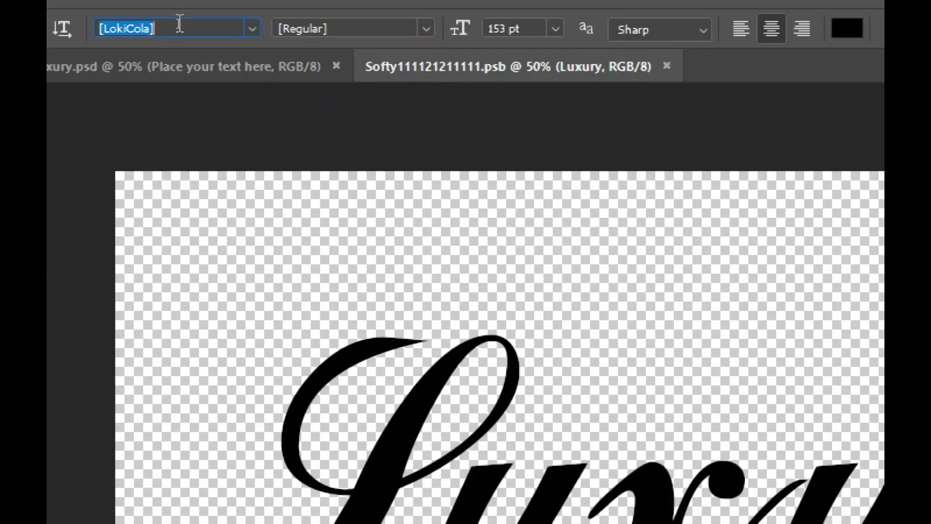
pyautogui.rightClick(180, 23)
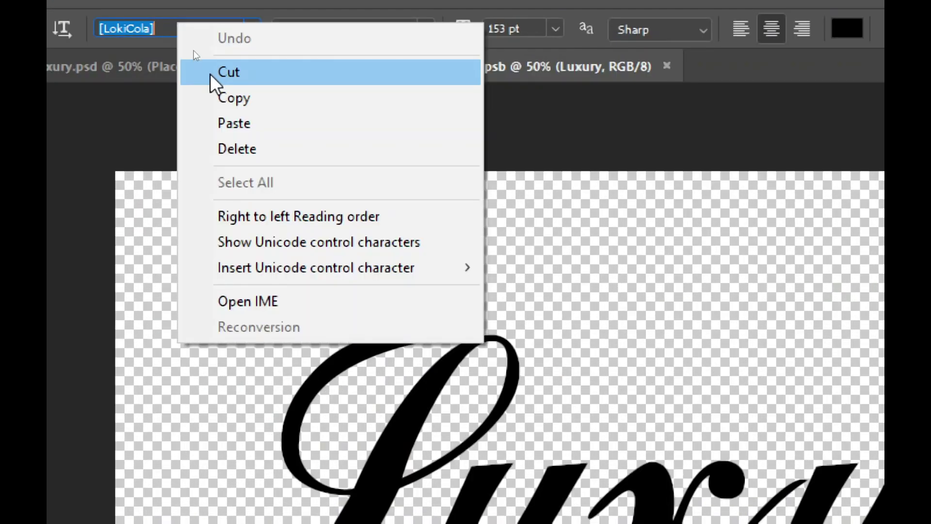
pyautogui.click(220, 108)
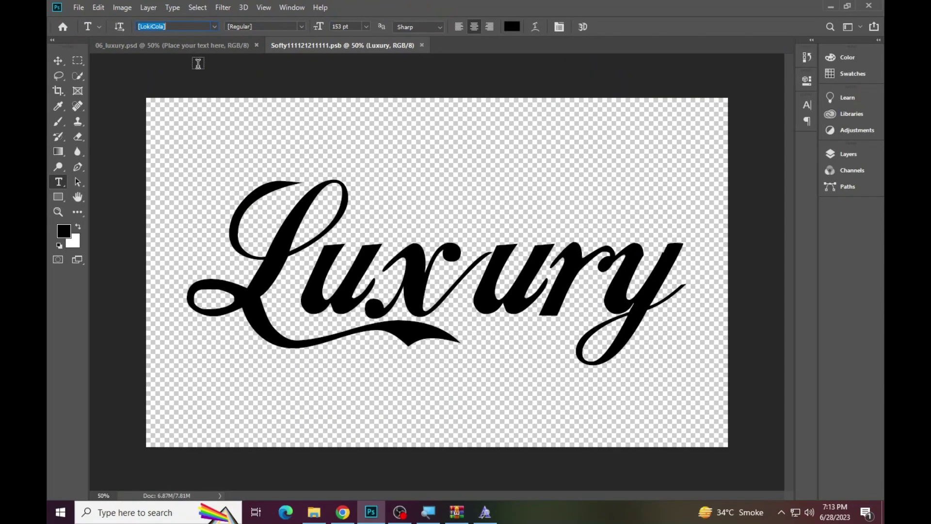
pyautogui.click(342, 512)
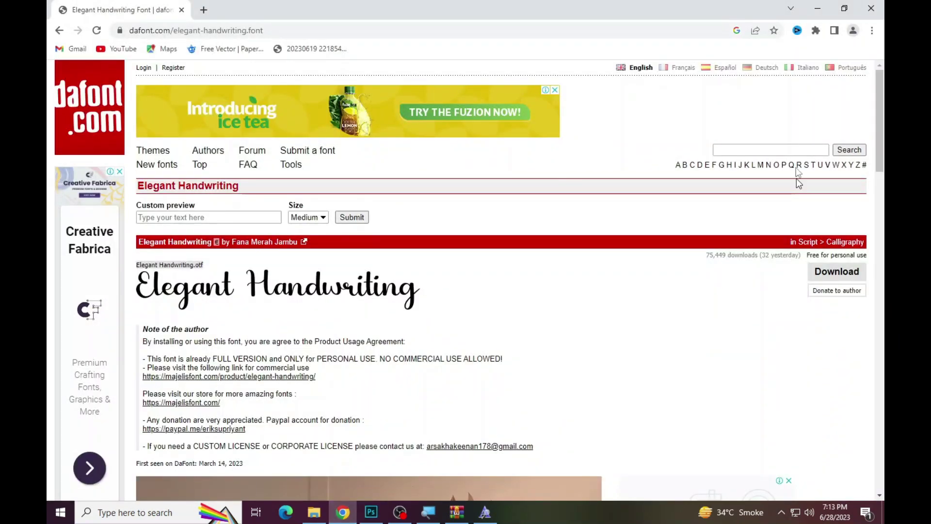
# Step: Search dafont for LokiCola, download loki_cola.zip, and open it in WinRAR
pyautogui.click(771, 149)
pyautogui.write('[LokiCola]')
pyautogui.press('Return')
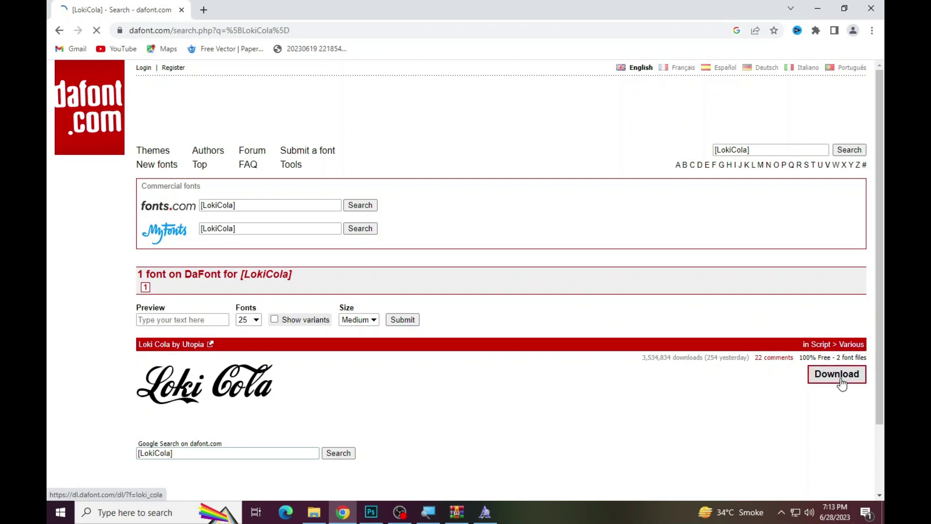
pyautogui.scroll(-2, 735, 304)
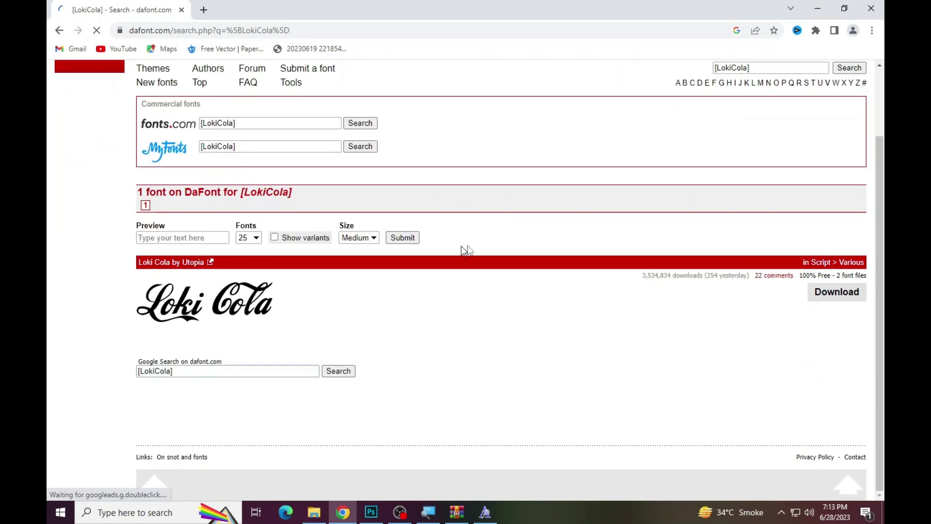
pyautogui.click(825, 292)
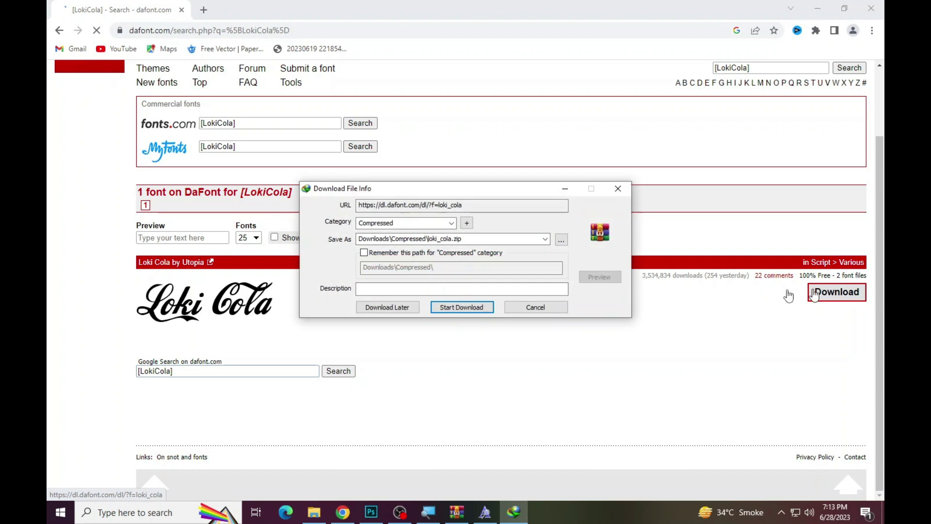
pyautogui.click(451, 310)
pyautogui.click(357, 298)
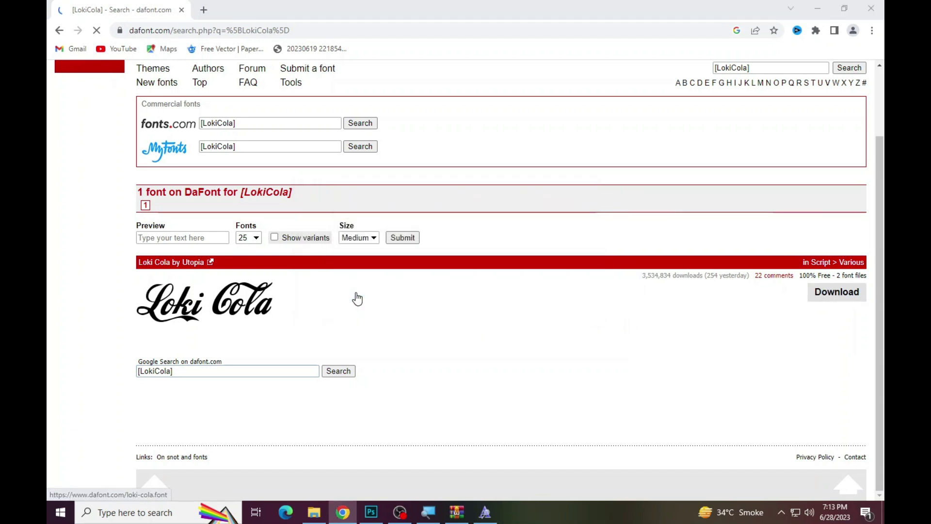
pyautogui.click(196, 217)
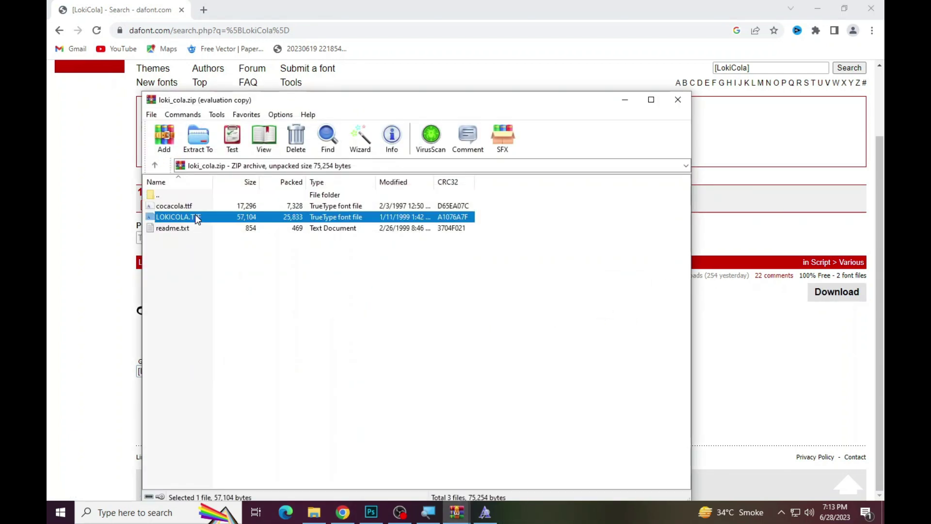
# Step: Preview cocacola.ttf, install LOKICOLA.TTF, and return to Photoshop
pyautogui.doubleClick(184, 206)
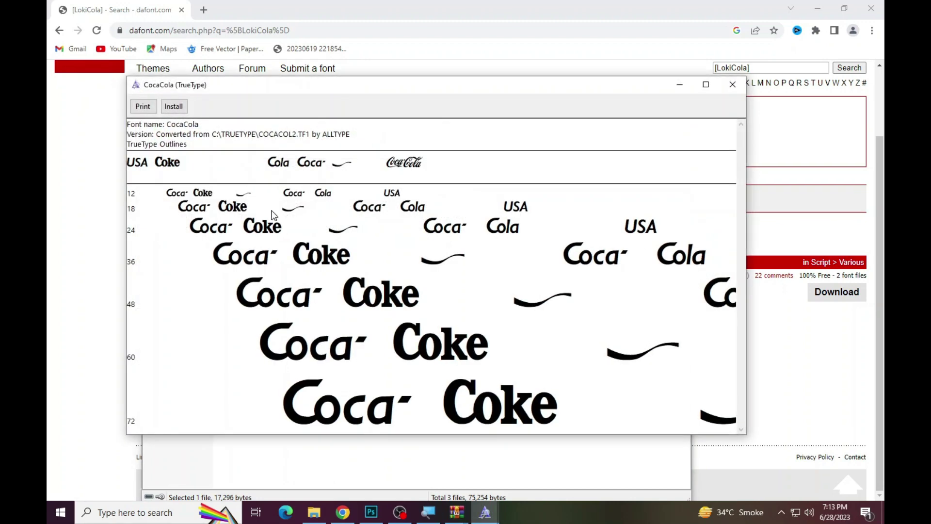
pyautogui.click(732, 85)
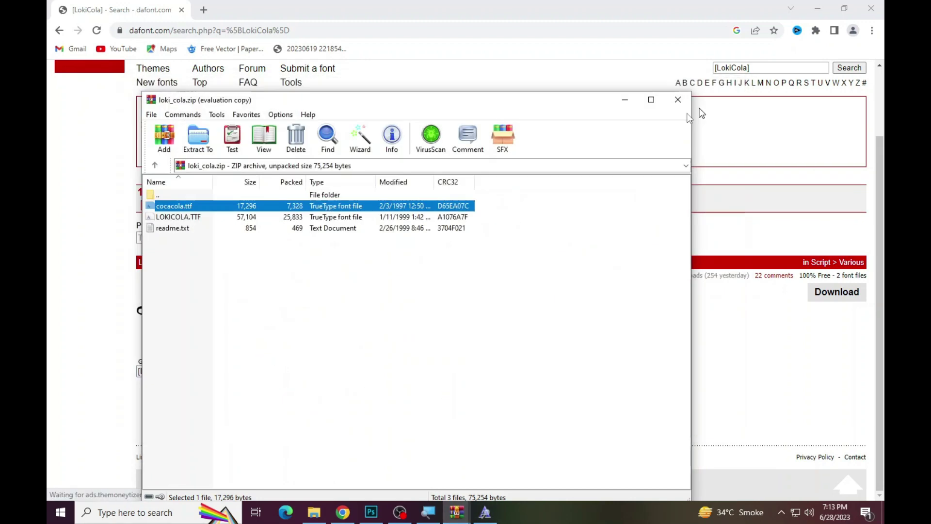
pyautogui.doubleClick(273, 218)
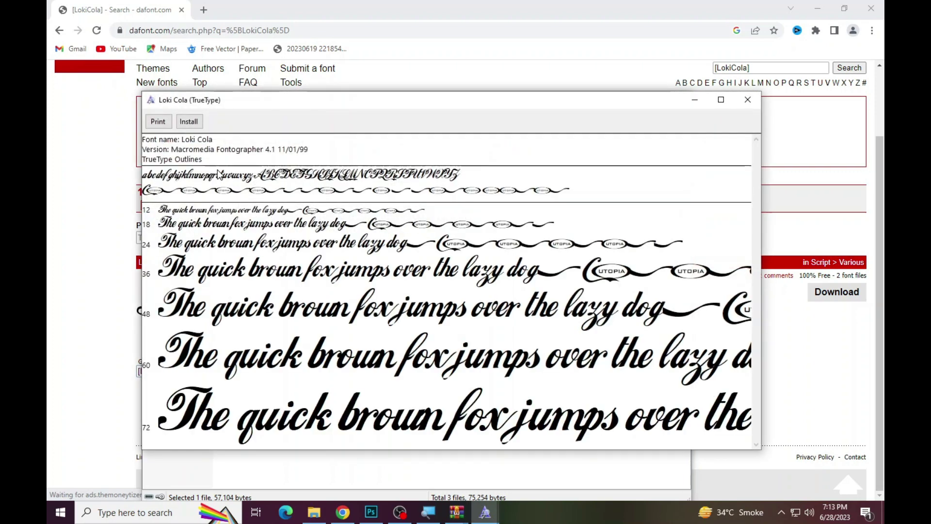
pyautogui.click(183, 126)
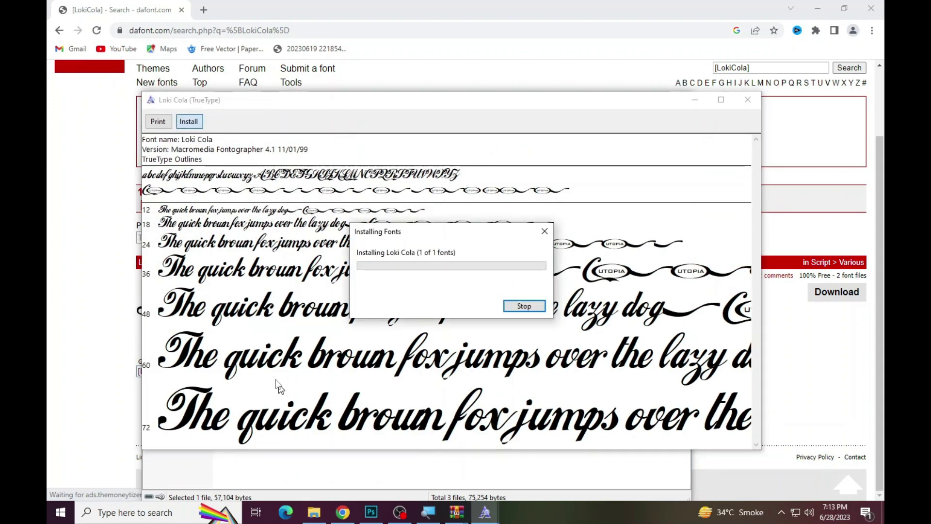
pyautogui.click(371, 512)
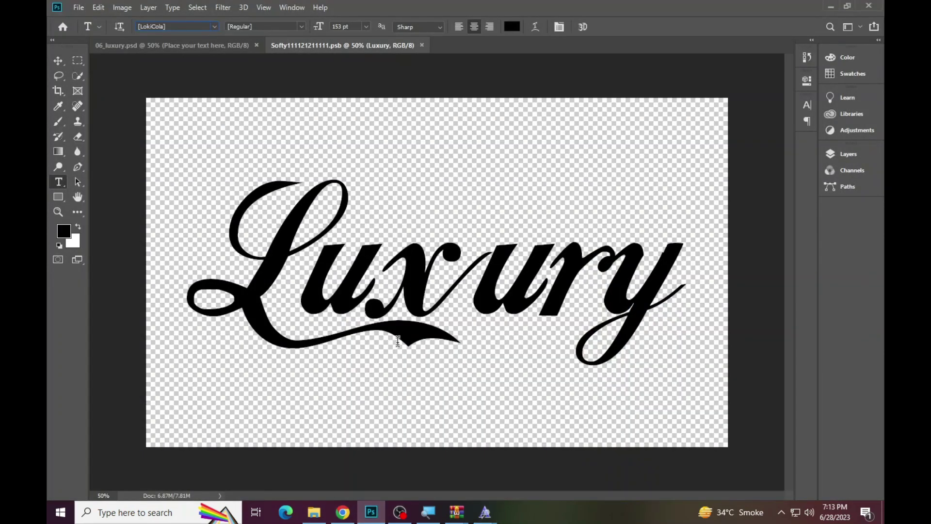
# Step: Replace the word Luxury with the new name and reduce its size from 153 pt to 127 pt
pyautogui.click(407, 261)
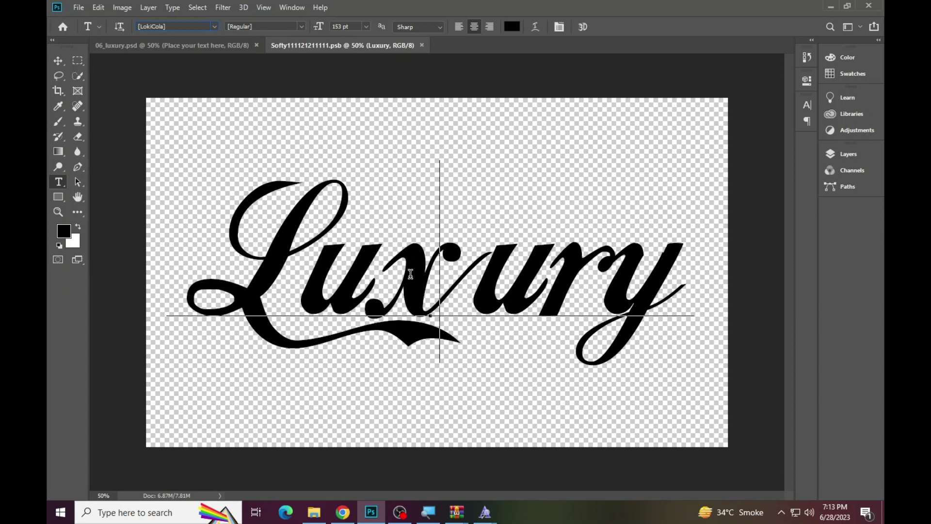
pyautogui.click(409, 258)
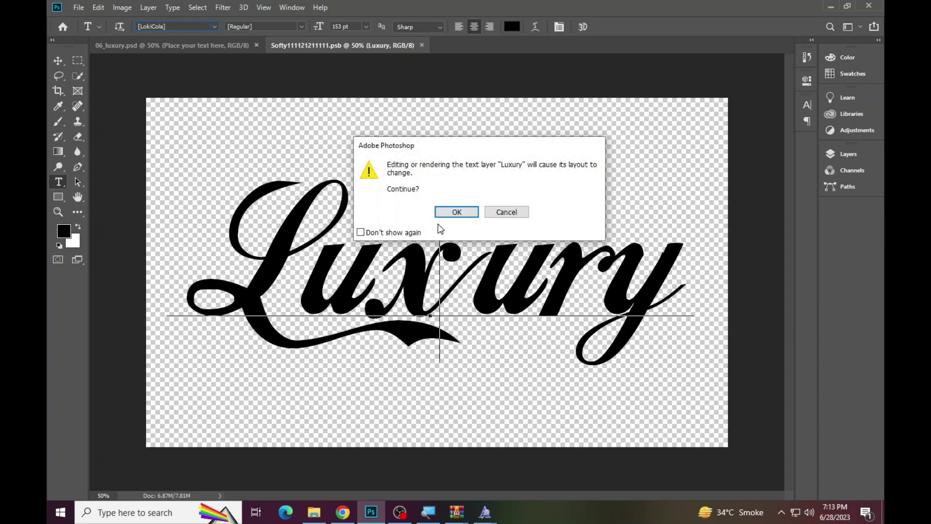
pyautogui.click(442, 212)
pyautogui.hotkey('ctrl', 'a')
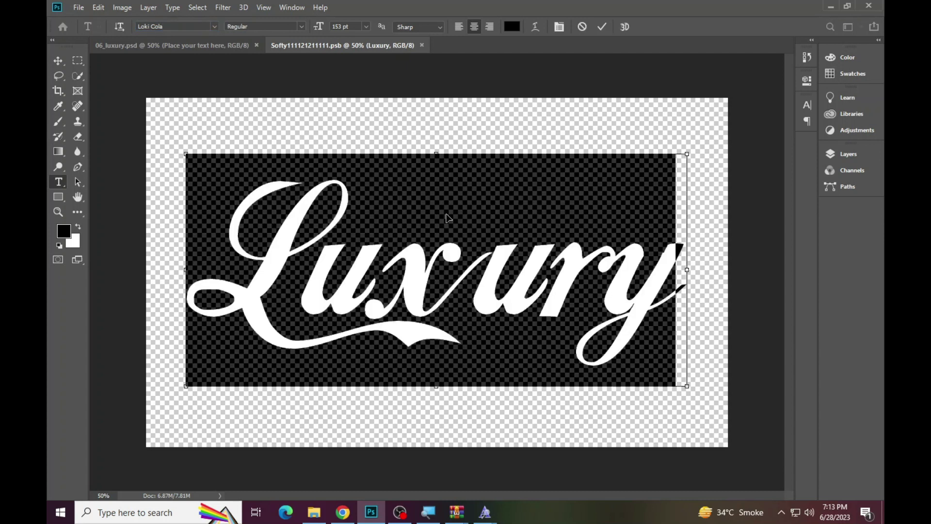
pyautogui.write('Azhar')
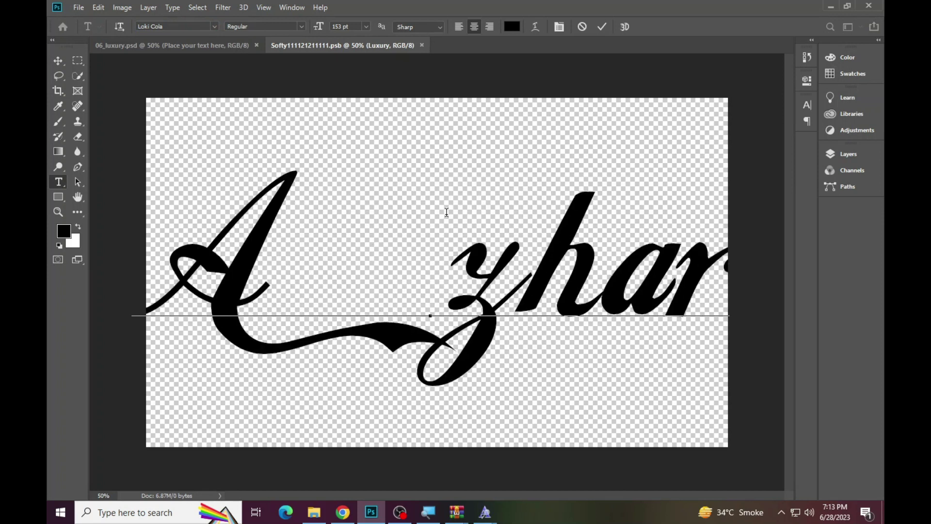
pyautogui.click(441, 291)
pyautogui.press('BackSpace')
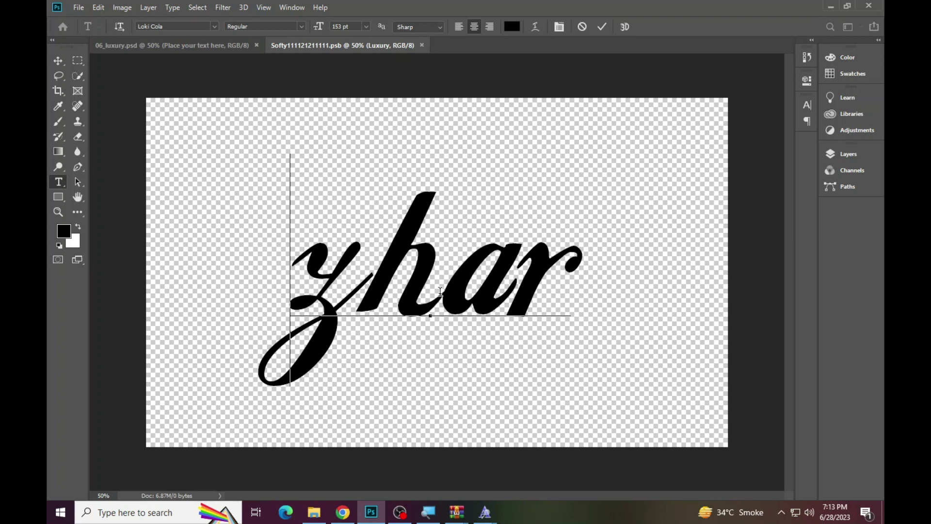
pyautogui.write('A')
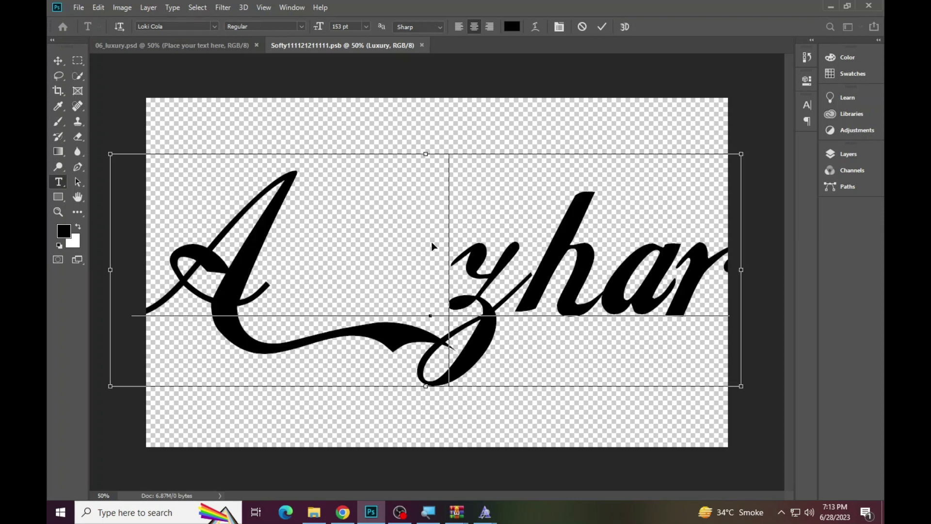
pyautogui.hotkey('ctrl', 'a')
pyautogui.moveTo(319, 27); pyautogui.dragTo(306, 29)
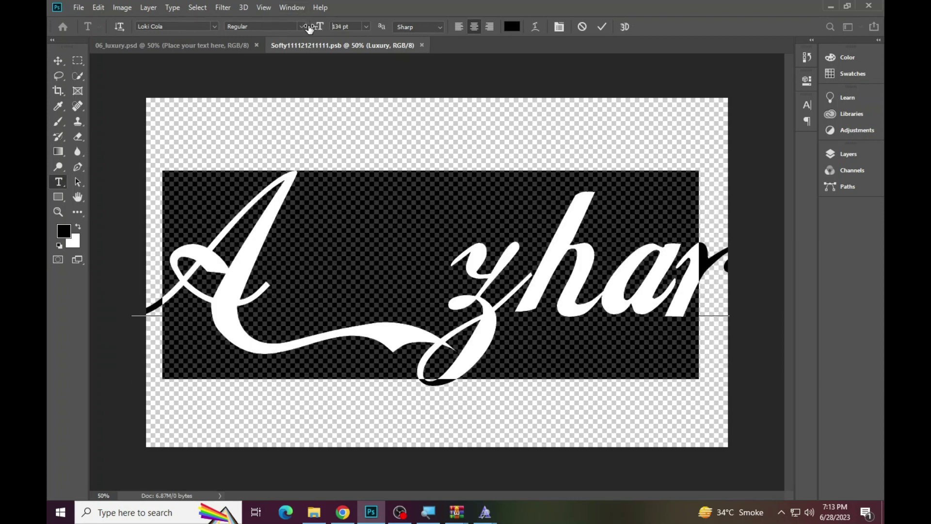
pyautogui.click(601, 26)
# Step: Select the name's leading A, commit the edit, and view the result in 06_luxury.psd
pyautogui.click(428, 286)
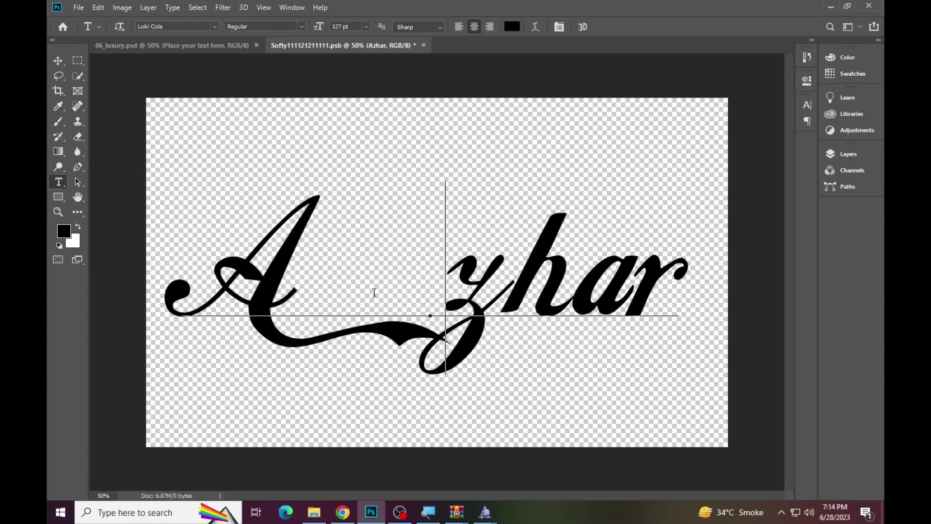
pyautogui.hotkey('shift', 'Left')
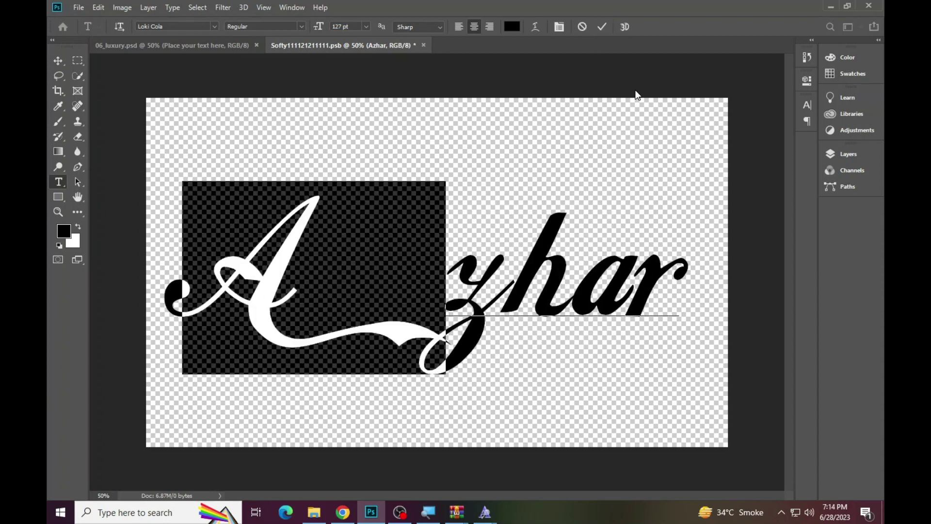
pyautogui.click(597, 28)
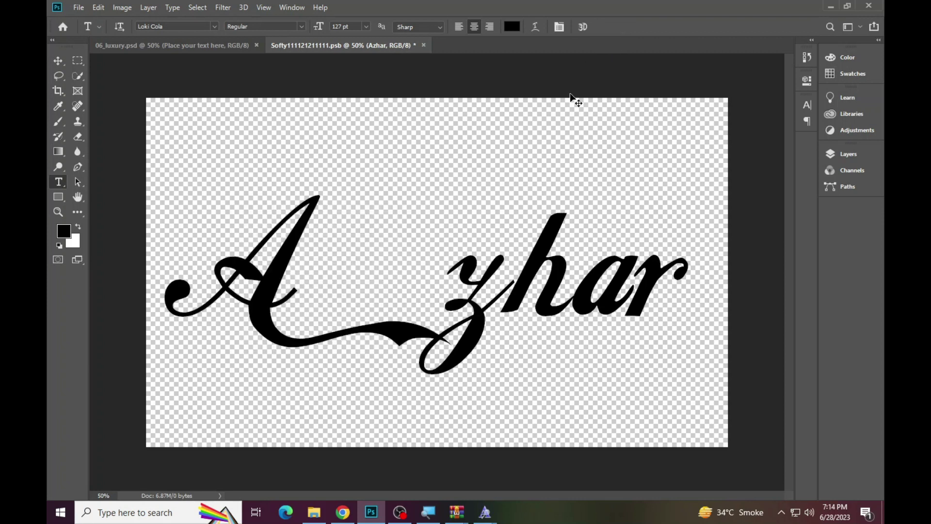
pyautogui.click(193, 46)
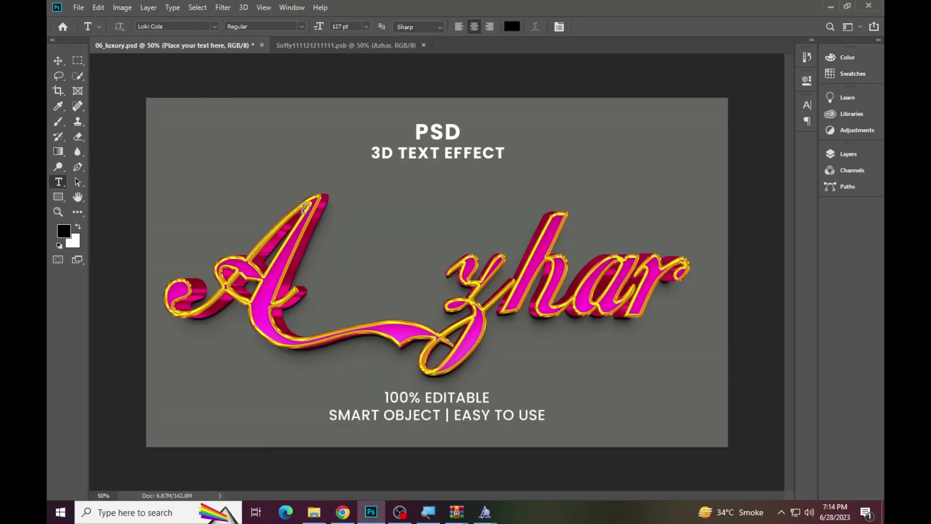
# Step: Fit the 06_luxury template on screen, then return to Softy111121211111.psb
pyautogui.click(58, 210)
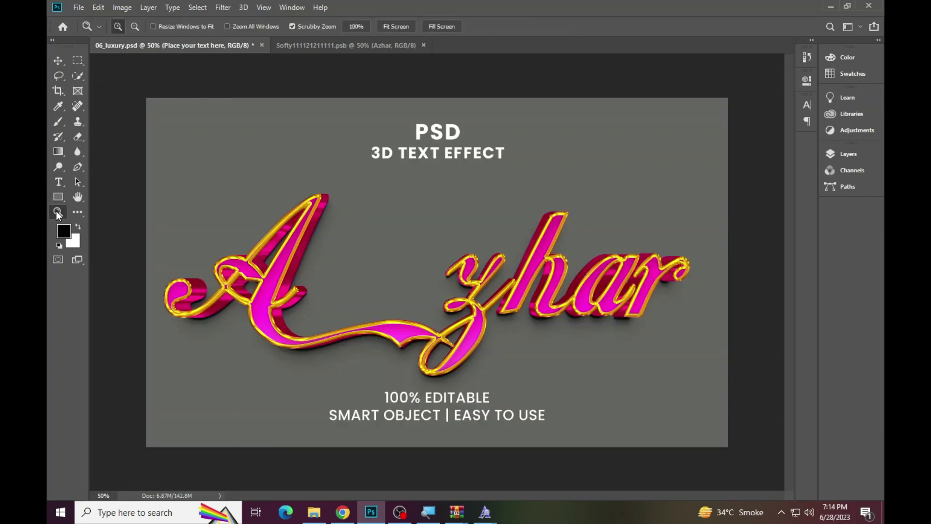
pyautogui.click(228, 212)
pyautogui.rightClick(228, 214)
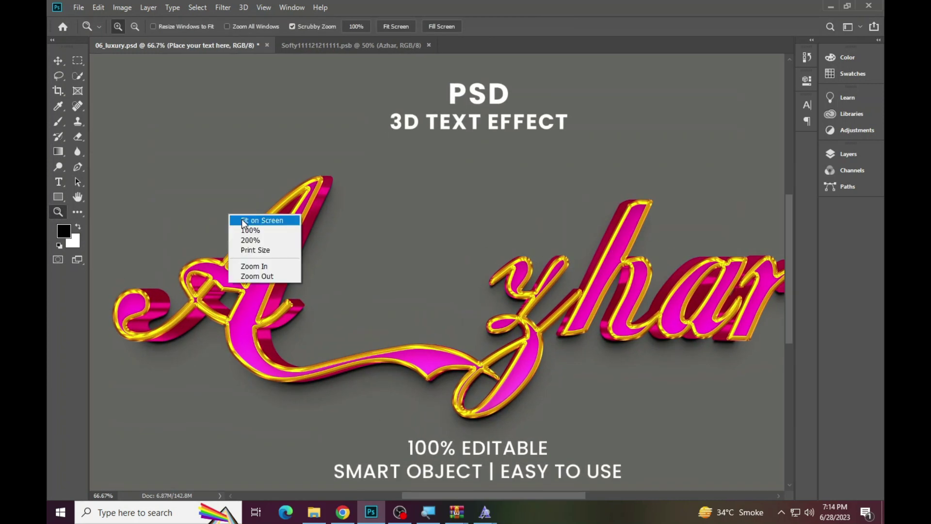
pyautogui.click(271, 218)
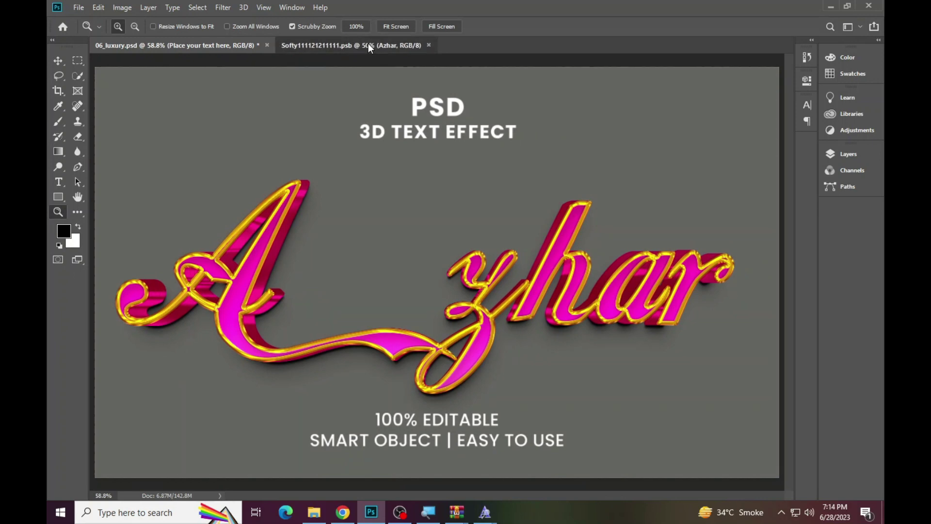
pyautogui.click(368, 45)
# Step: Delete the name's leading A and move the remaining letters to the right
pyautogui.click(59, 182)
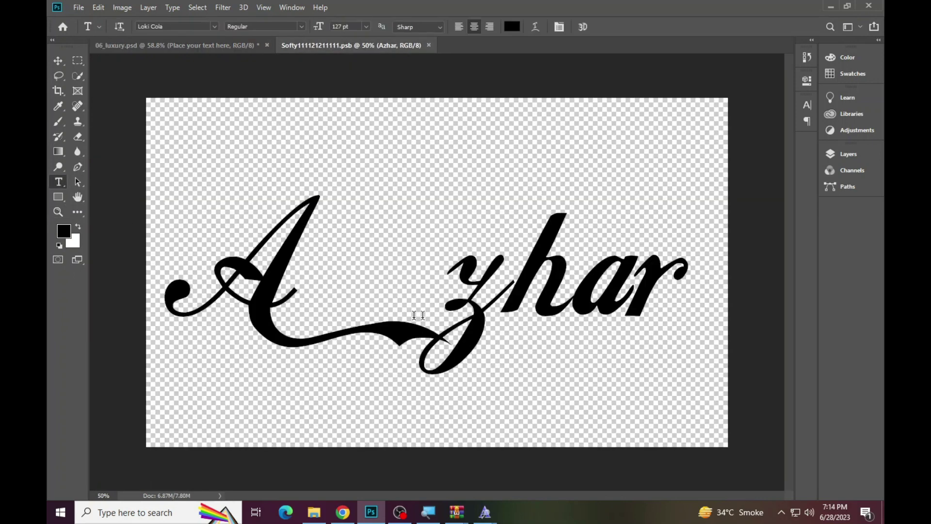
pyautogui.click(422, 306)
pyautogui.moveTo(422, 304); pyautogui.dragTo(222, 335)
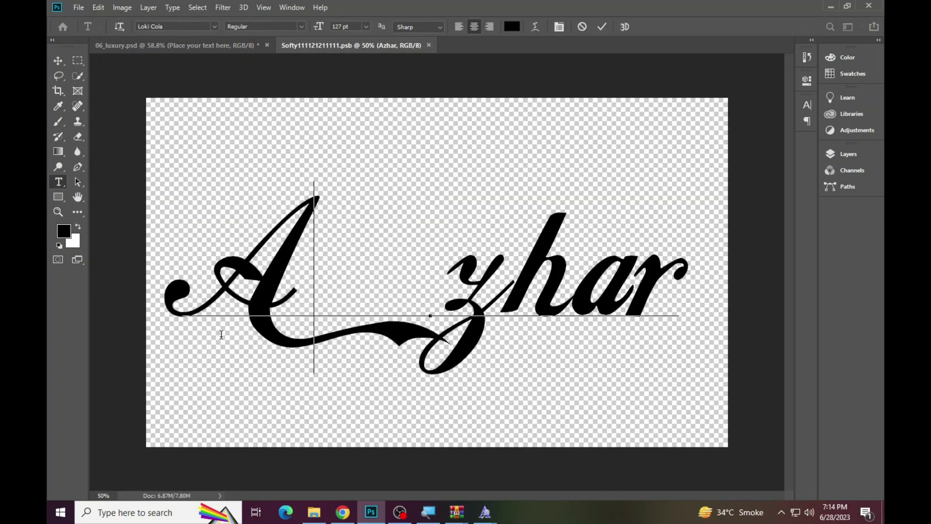
pyautogui.press('BackSpace')
pyautogui.moveTo(462, 276); pyautogui.dragTo(577, 260)
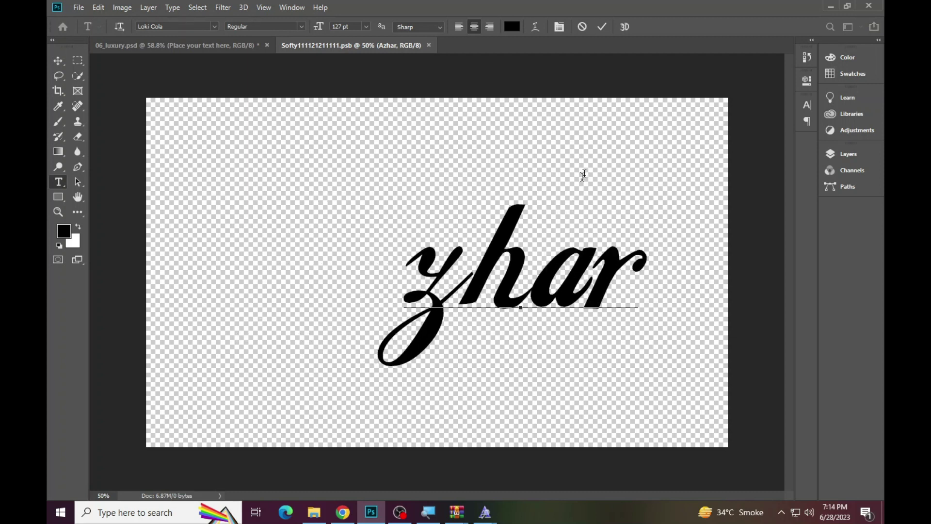
pyautogui.click(601, 27)
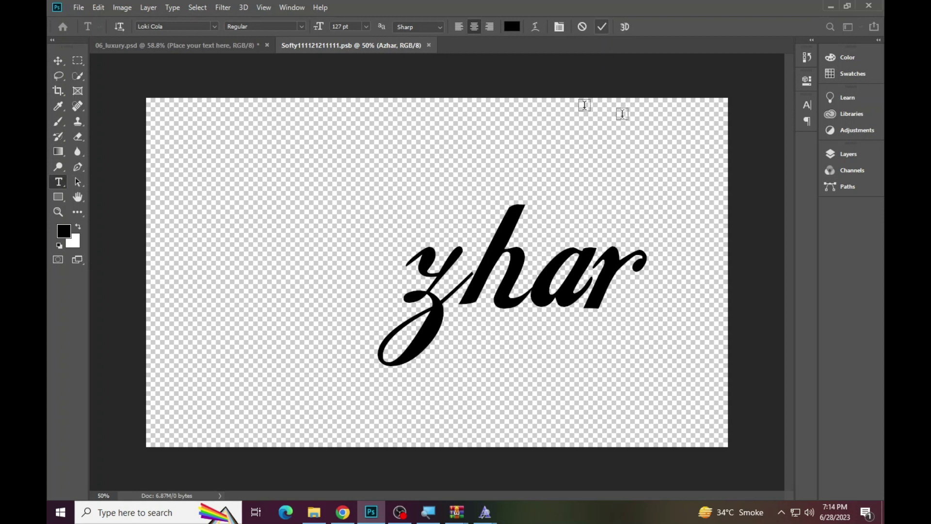
# Step: Duplicate that text layer, retype the copy as a capital A before the remaining letters, and view 06_luxury.psd
pyautogui.click(843, 155)
pyautogui.hotkey('ctrl', 'j')
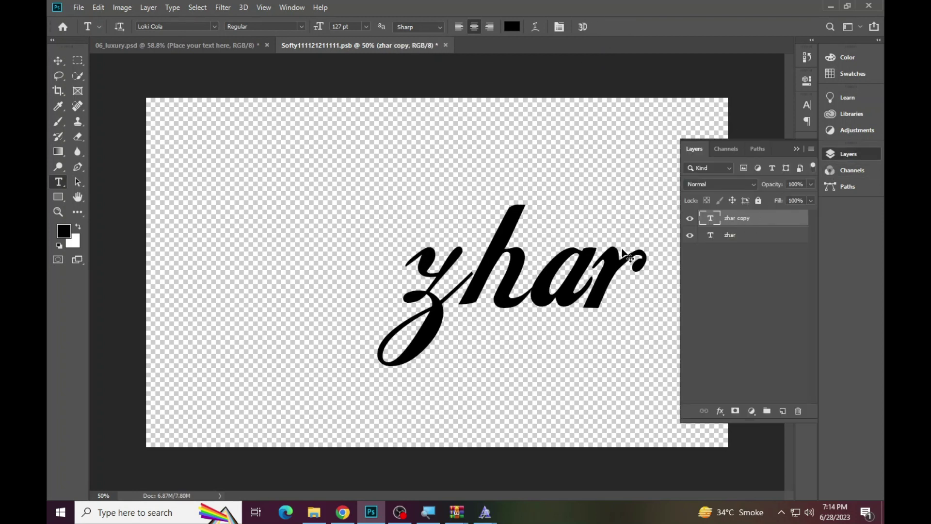
pyautogui.moveTo(572, 281); pyautogui.dragTo(460, 228)
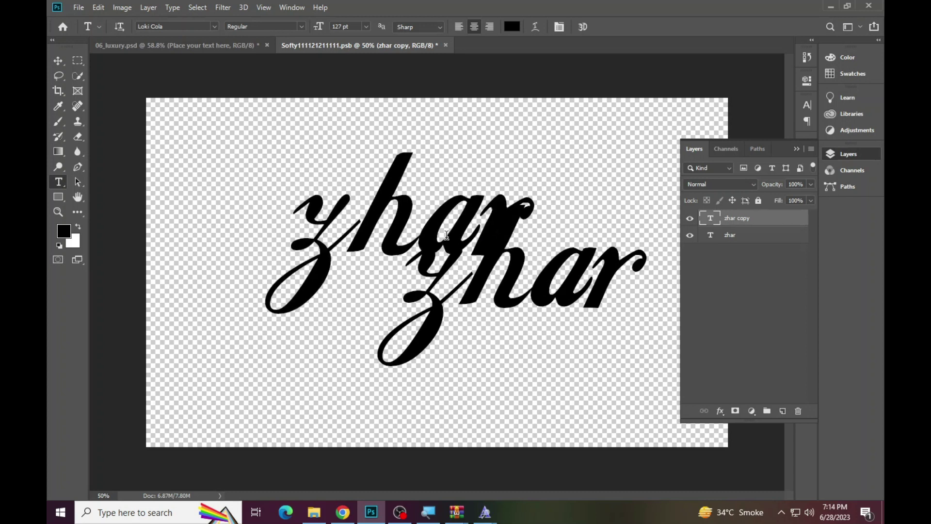
pyautogui.doubleClick(424, 218)
pyautogui.write('A')
pyautogui.moveTo(407, 210)
pyautogui.mouseDown()
pyautogui.moveTo(254, 305)
pyautogui.moveTo(323, 271)
pyautogui.mouseUp()
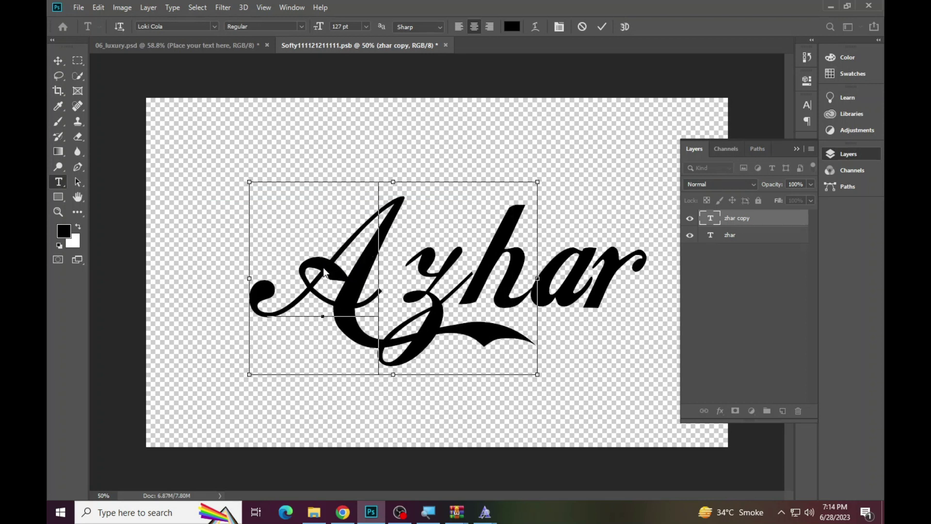
pyautogui.hotkey('ctrl', 'Return')
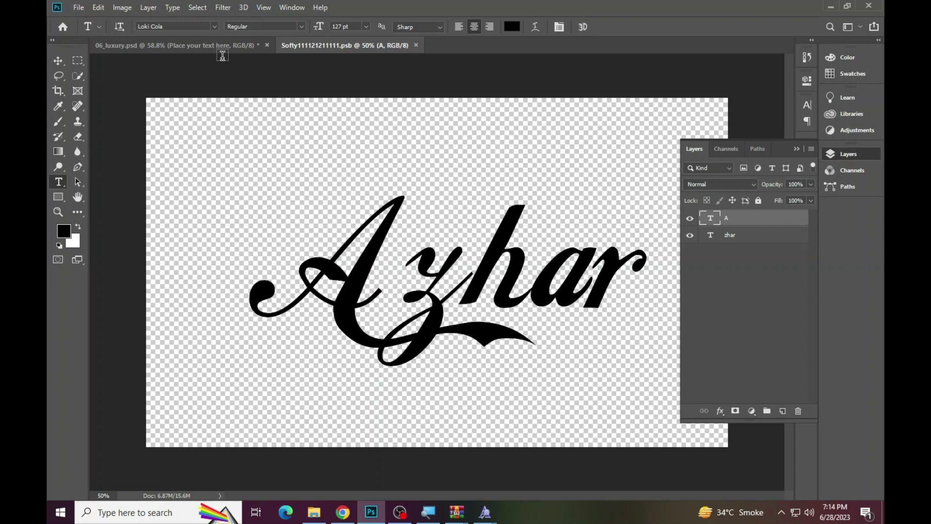
pyautogui.click(195, 47)
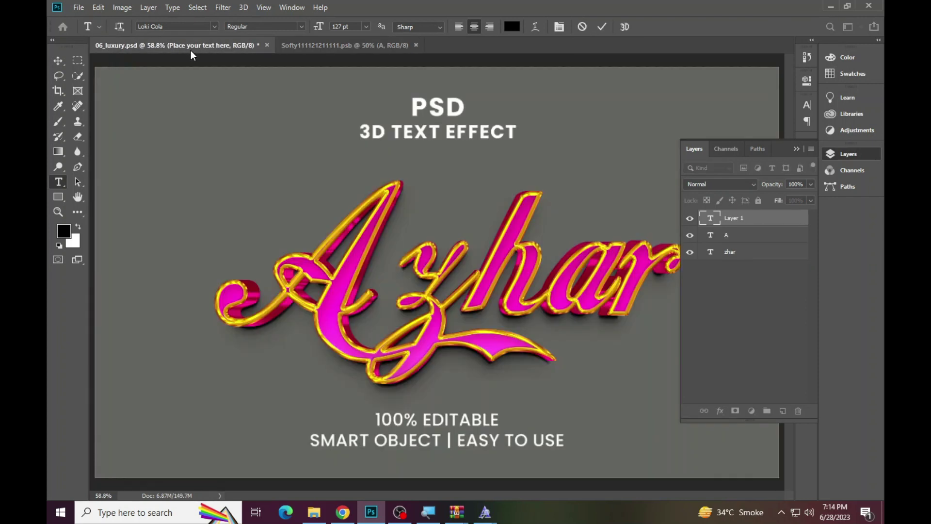
# Step: Close 06_luxury.psd without saving, then begin closing the lettering document
pyautogui.click(266, 45)
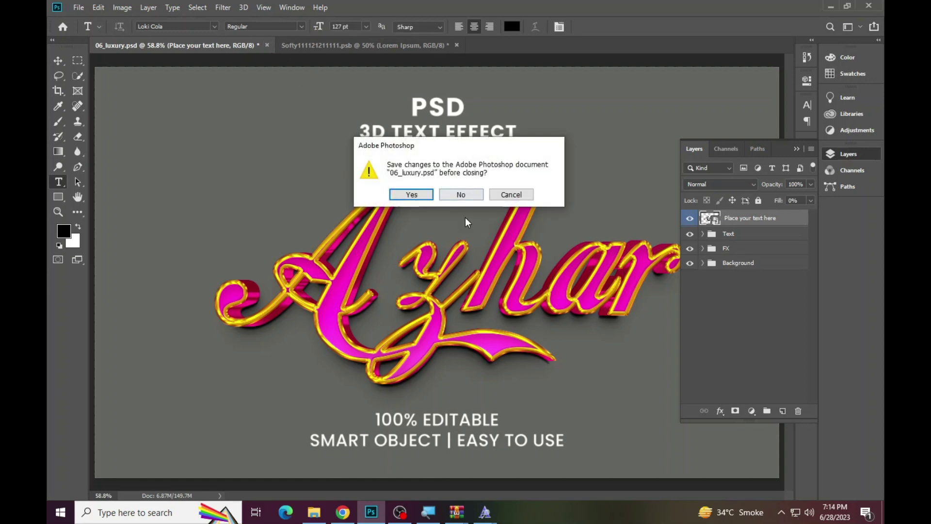
pyautogui.click(459, 198)
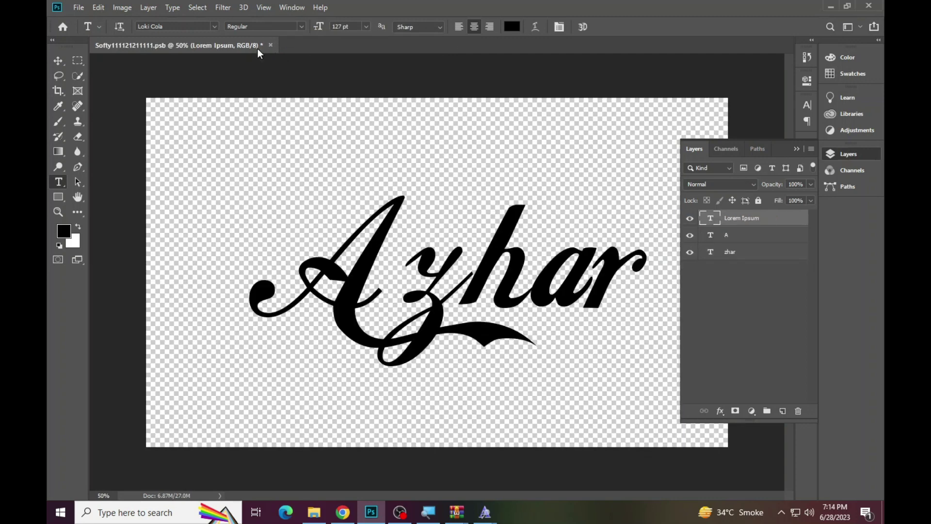
pyautogui.click(270, 45)
# Step: Discard the lettering document's changes and preview the RUSH template image
pyautogui.click(459, 194)
pyautogui.click(314, 512)
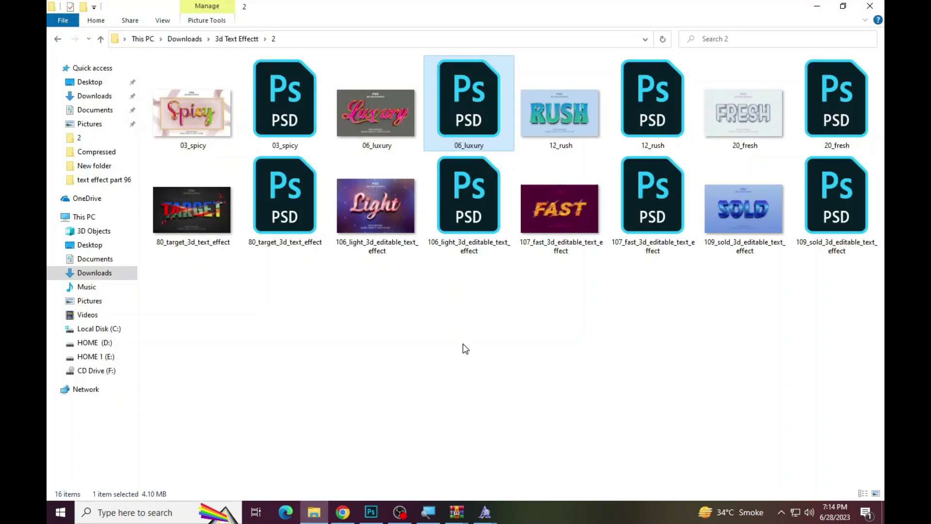
pyautogui.doubleClick(551, 124)
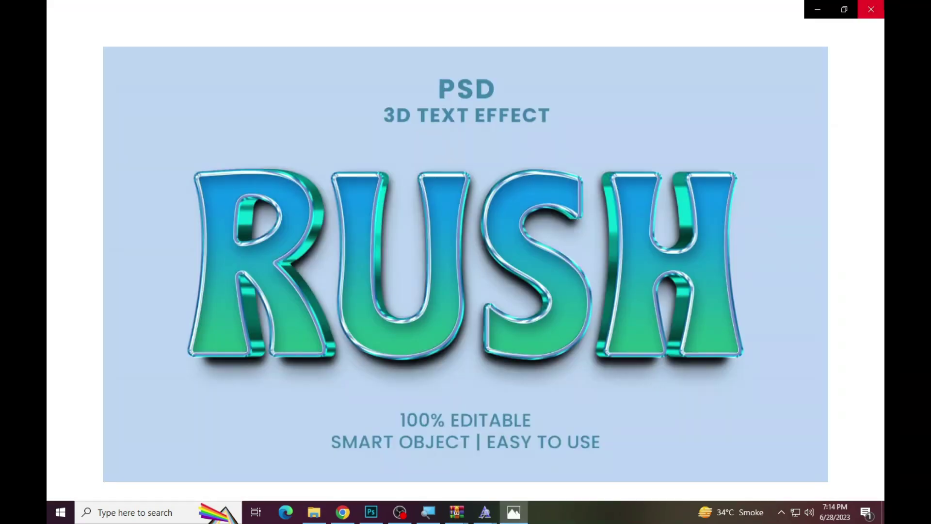
pyautogui.click(870, 10)
# Step: Preview the FRESH template image, then open 80_target_3d_text_effect.psd in Photoshop
pyautogui.doubleClick(748, 106)
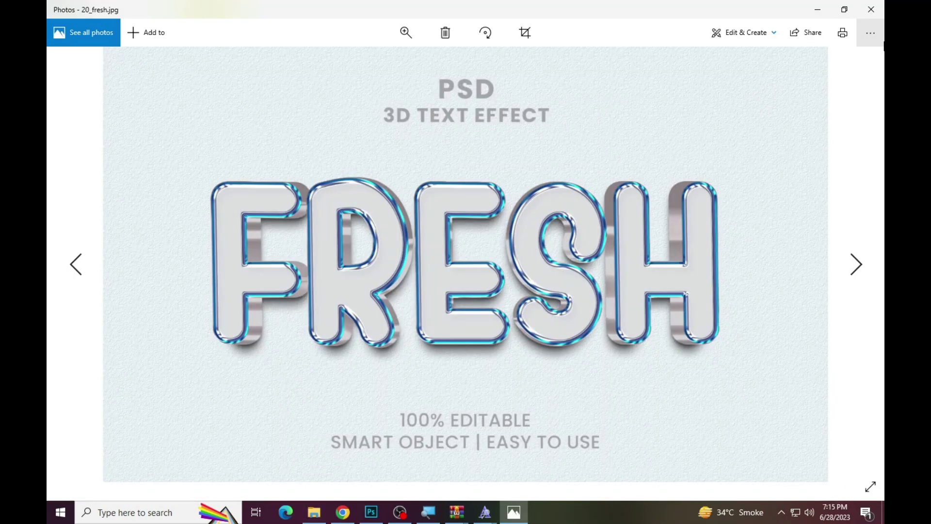
pyautogui.click(870, 32)
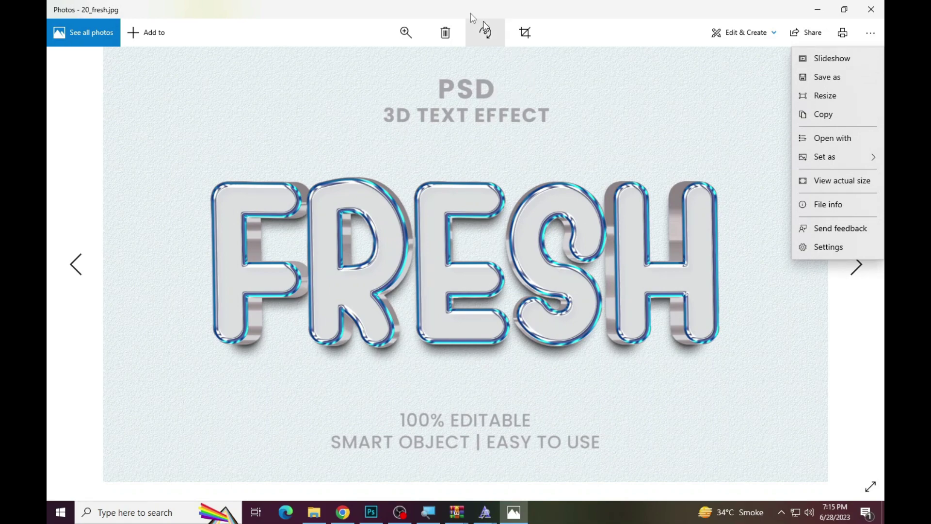
pyautogui.click(871, 9)
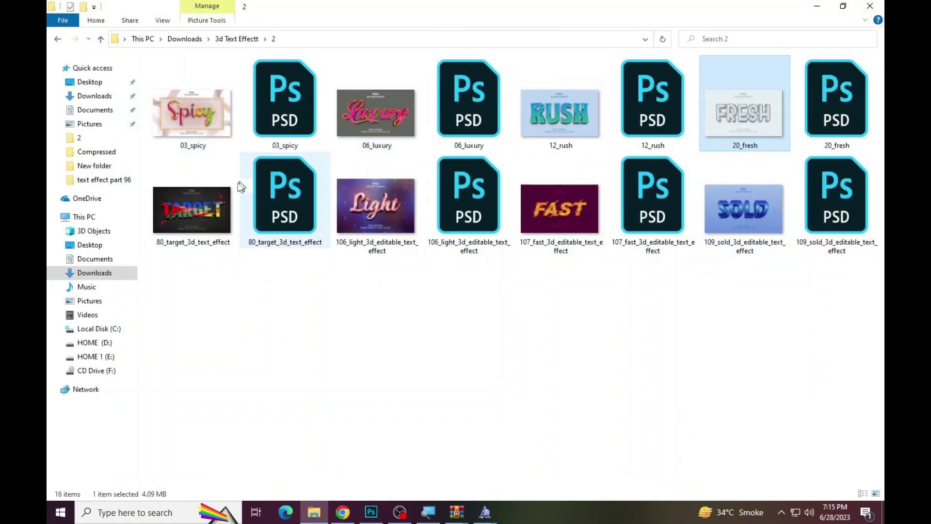
pyautogui.doubleClick(307, 240)
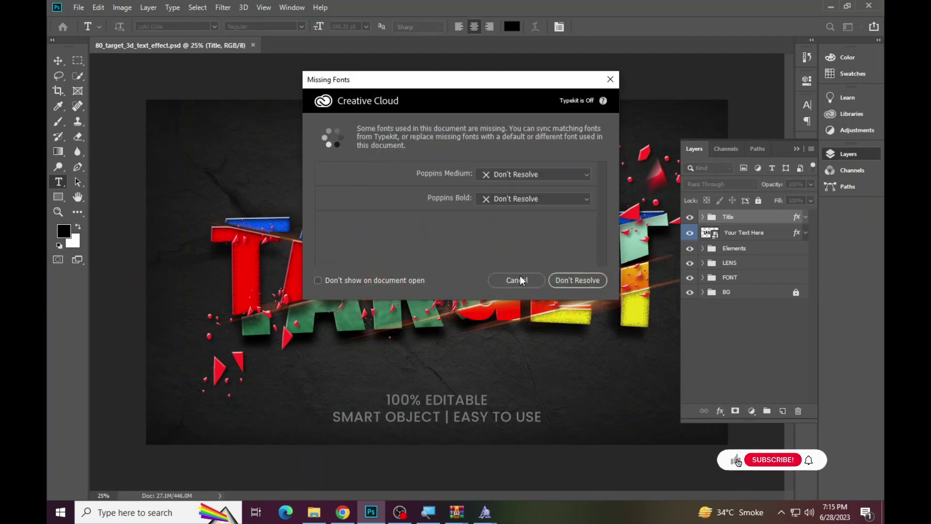
# Step: Open the Your Text Here smart object, dismissing the missing-font warnings
pyautogui.click(519, 278)
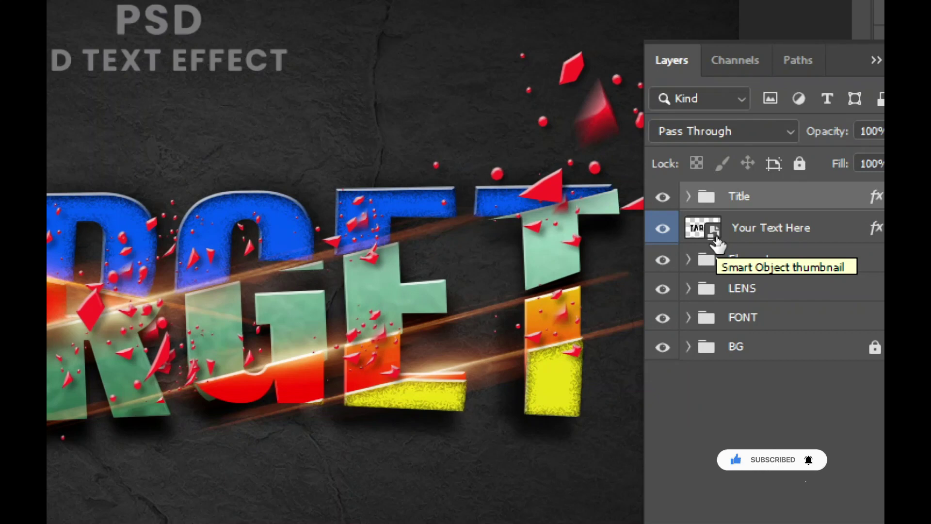
pyautogui.doubleClick(715, 239)
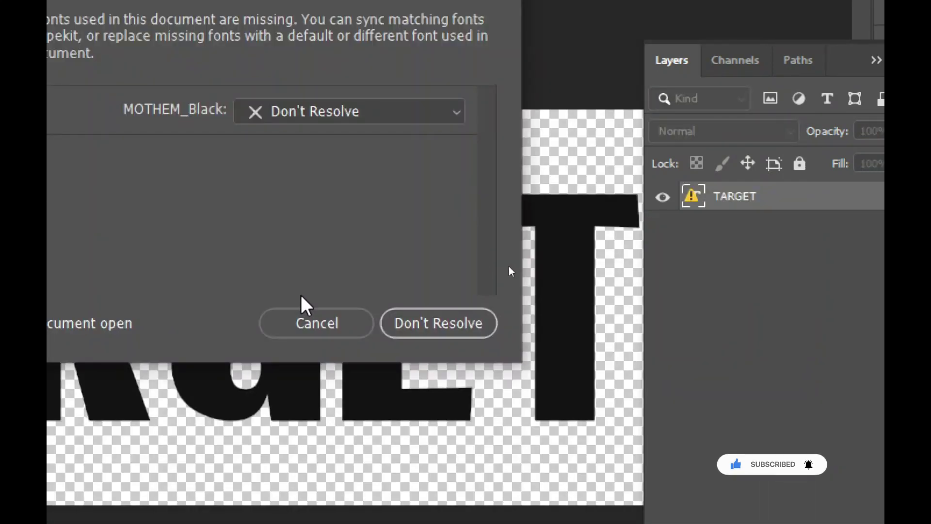
pyautogui.click(315, 322)
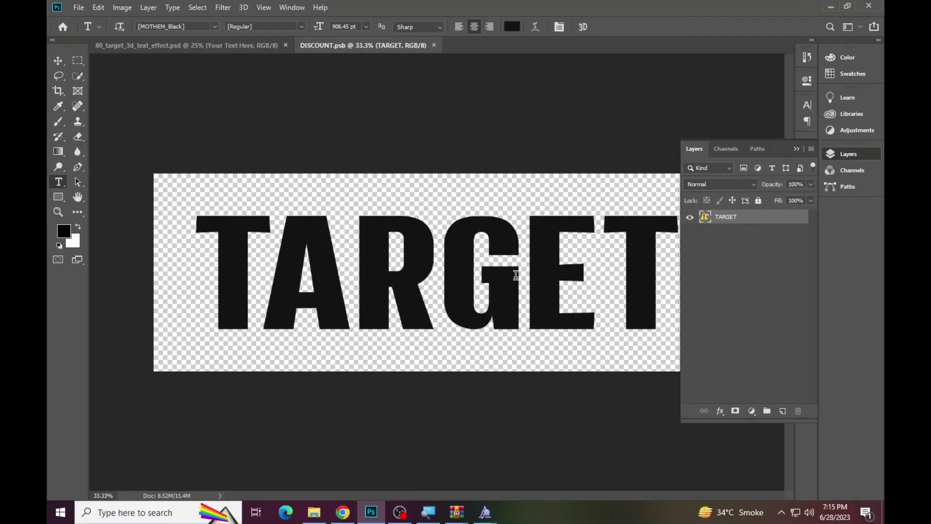
pyautogui.click(481, 277)
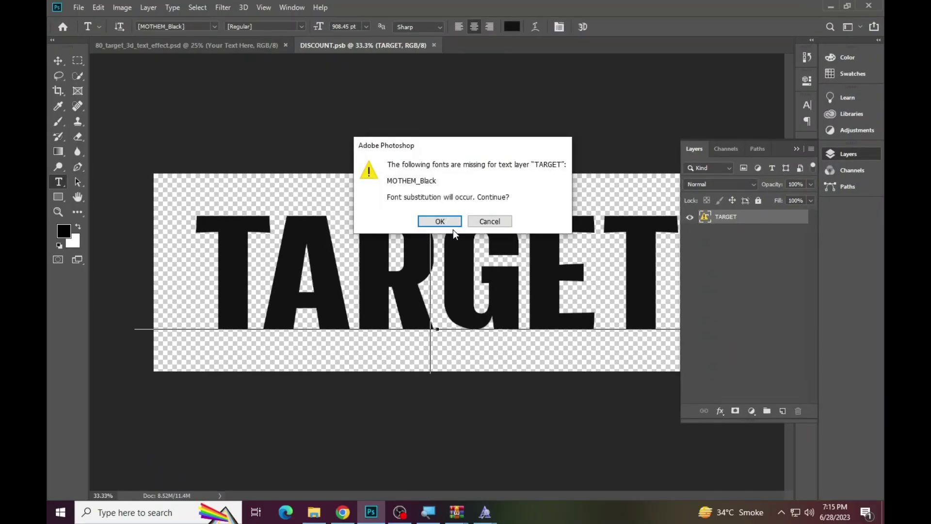
pyautogui.click(487, 222)
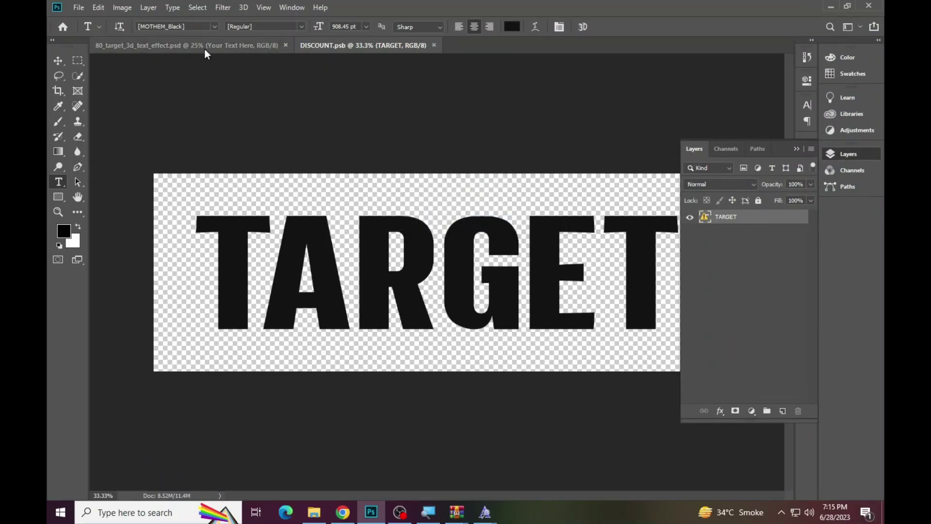
# Step: Copy the missing font name MOTHEM_Black and switch to Chrome
pyautogui.click(196, 27)
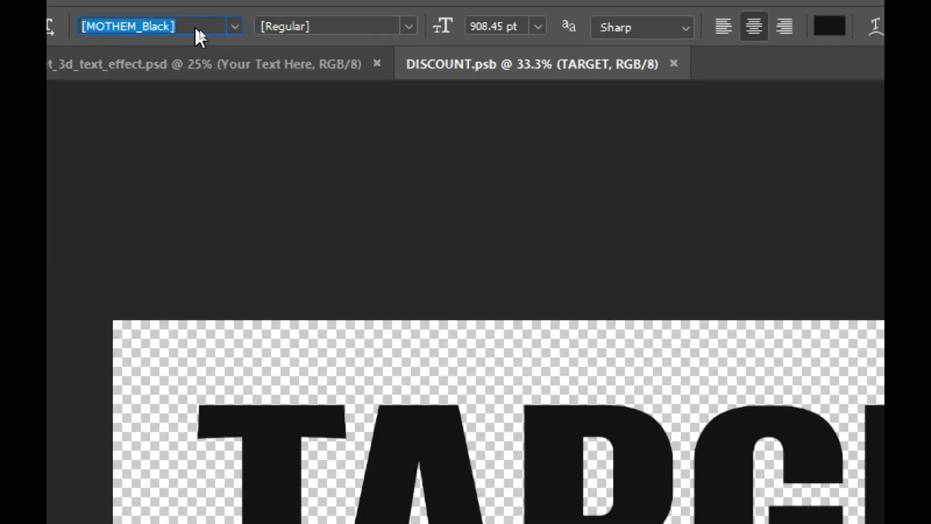
pyautogui.rightClick(195, 26)
pyautogui.click(249, 105)
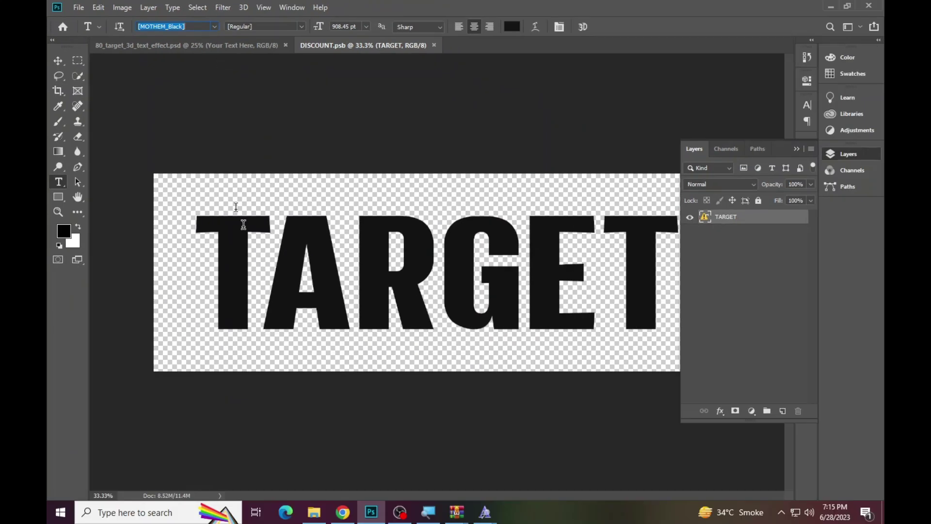
pyautogui.click(342, 512)
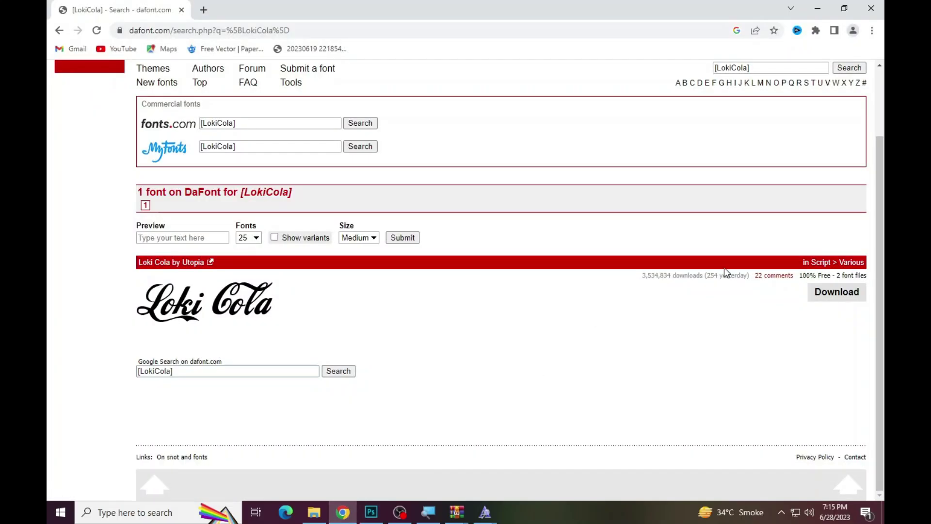
# Step: Search dafont and Google for MOTHEM_Black and open the Mothem font page
pyautogui.moveTo(757, 152); pyautogui.dragTo(691, 155)
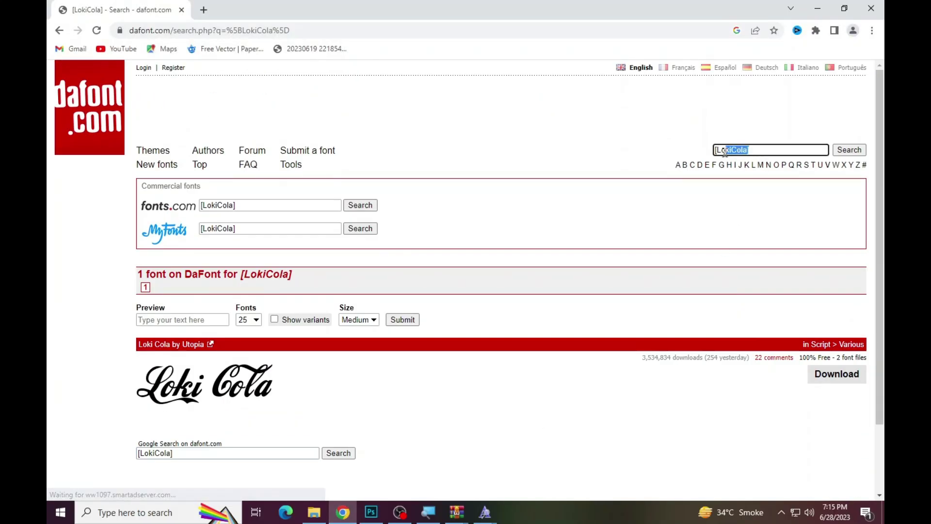
pyautogui.hotkey('ctrl', 'v')
pyautogui.press('Return')
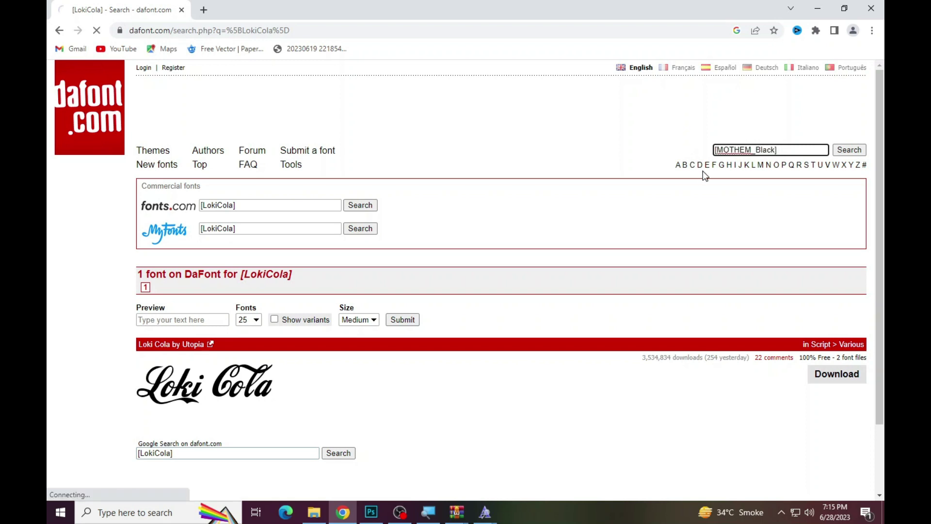
pyautogui.scroll(-2, 558, 215)
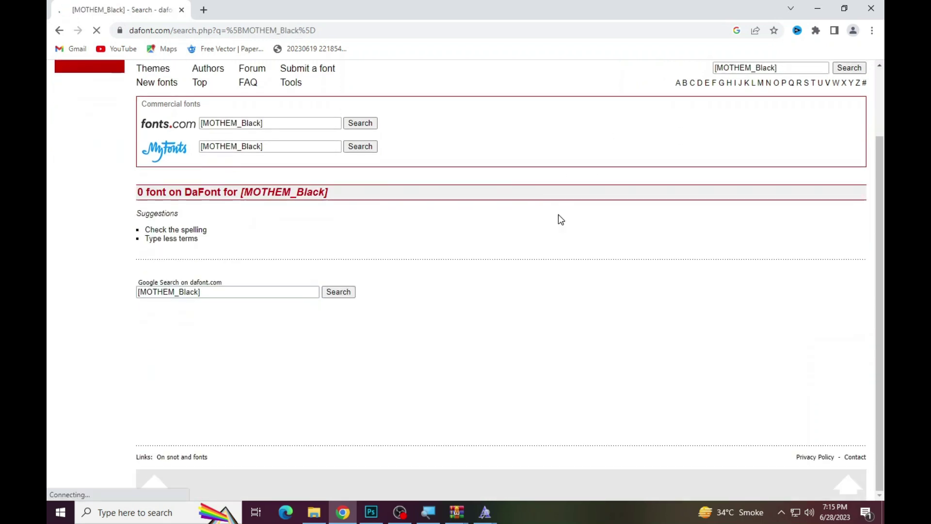
pyautogui.click(58, 31)
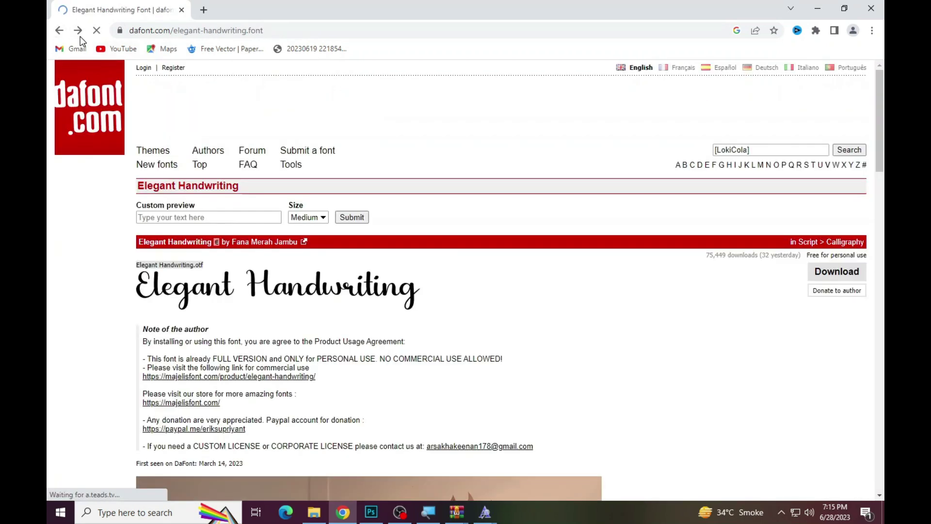
pyautogui.click(56, 30)
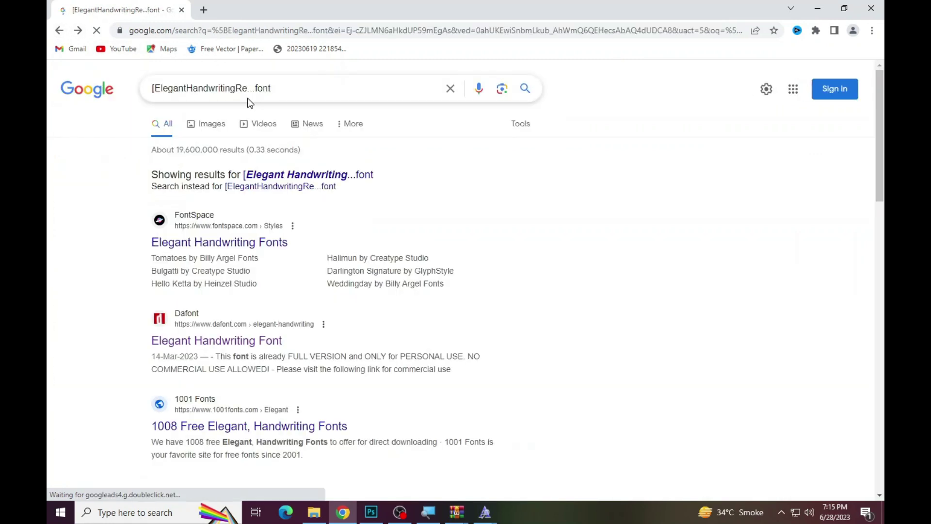
pyautogui.moveTo(253, 88); pyautogui.dragTo(113, 105)
pyautogui.hotkey('ctrl', 'v')
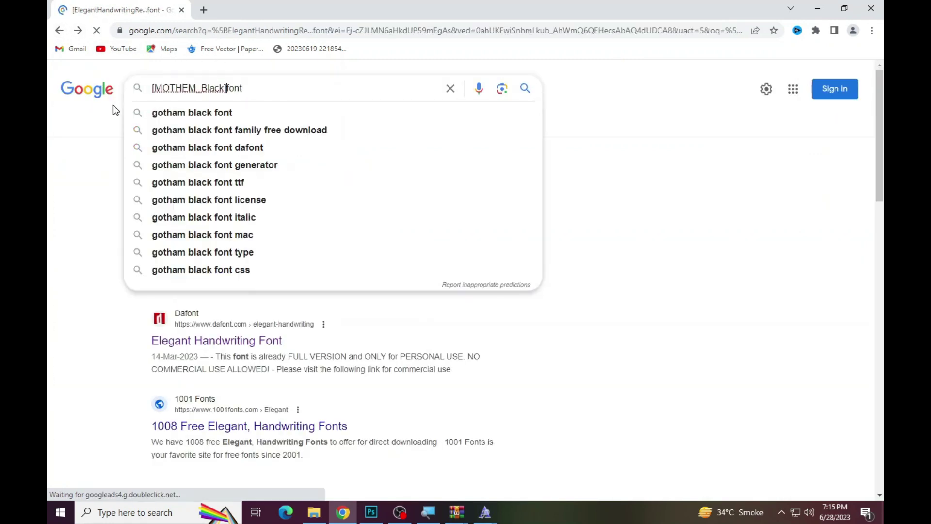
pyautogui.press('Return')
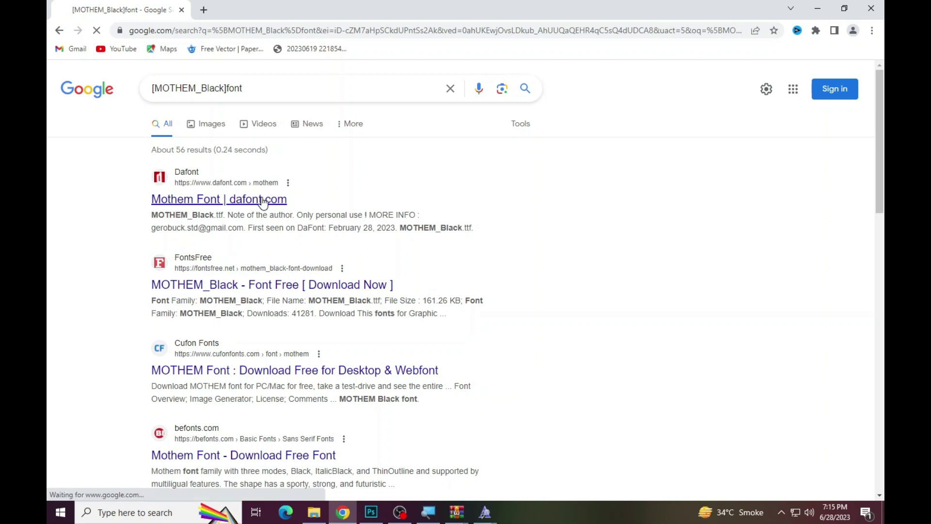
pyautogui.click(262, 199)
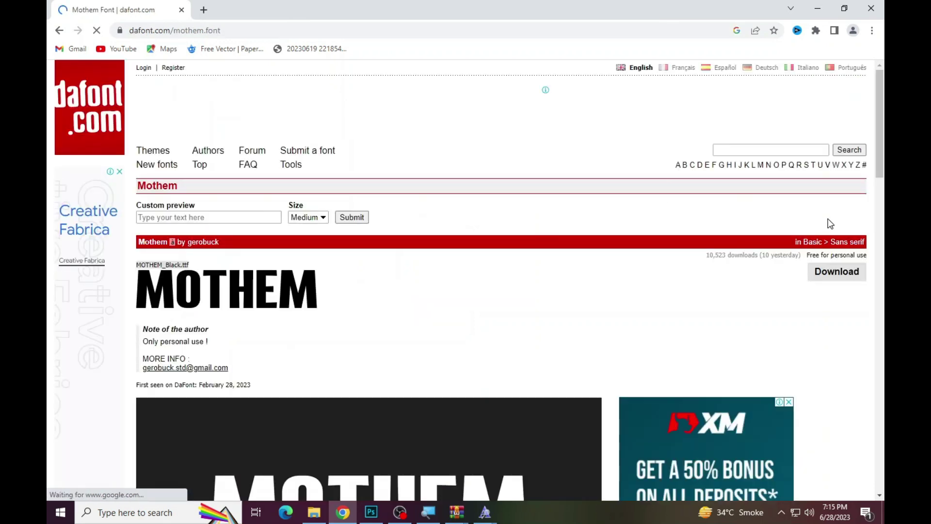
# Step: Download mothem.zip and install the MOTHEM_Black font
pyautogui.click(837, 271)
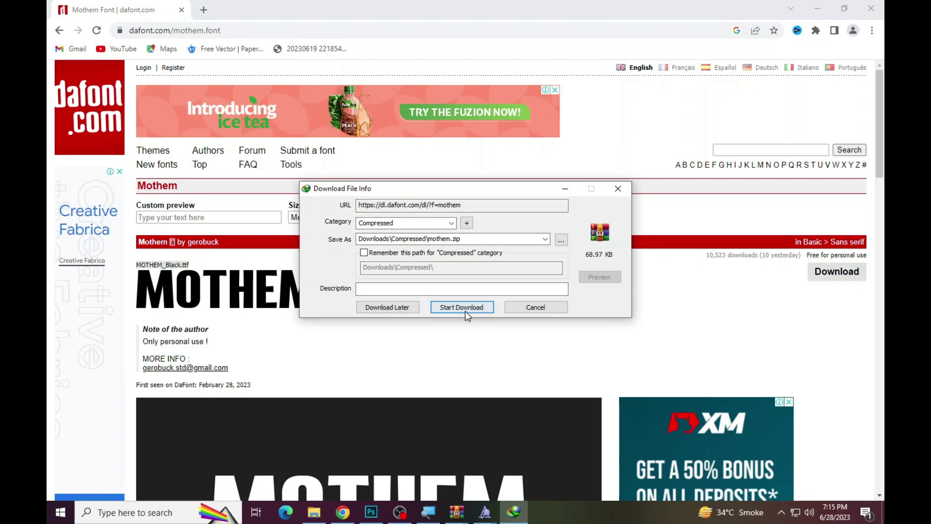
pyautogui.click(463, 308)
pyautogui.click(370, 291)
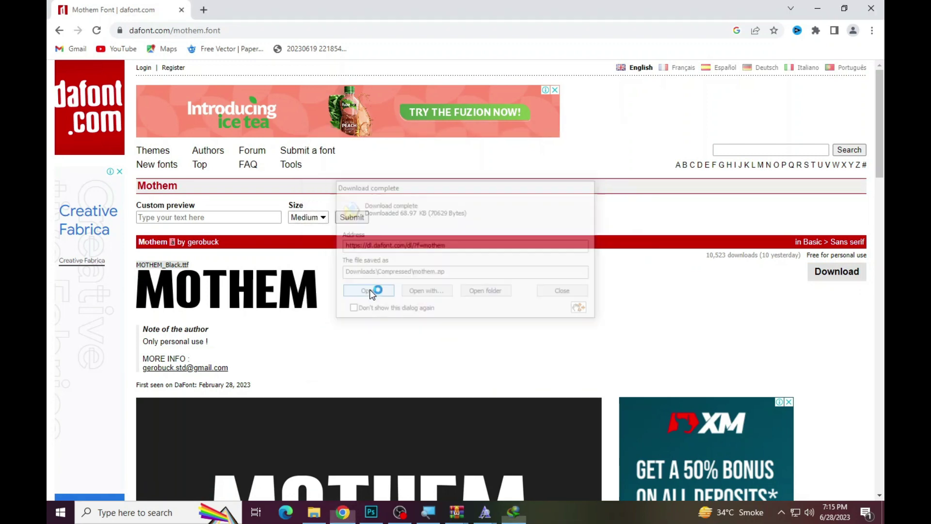
pyautogui.doubleClick(216, 204)
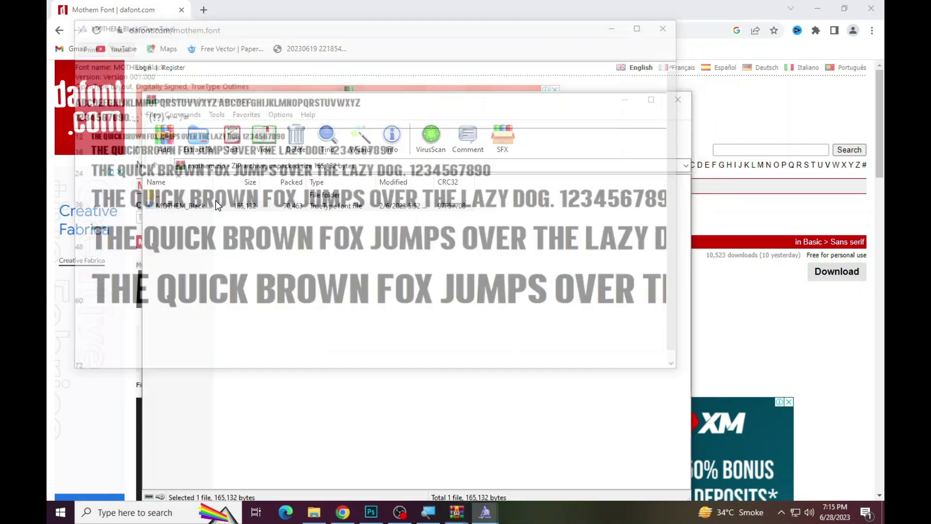
pyautogui.click(113, 45)
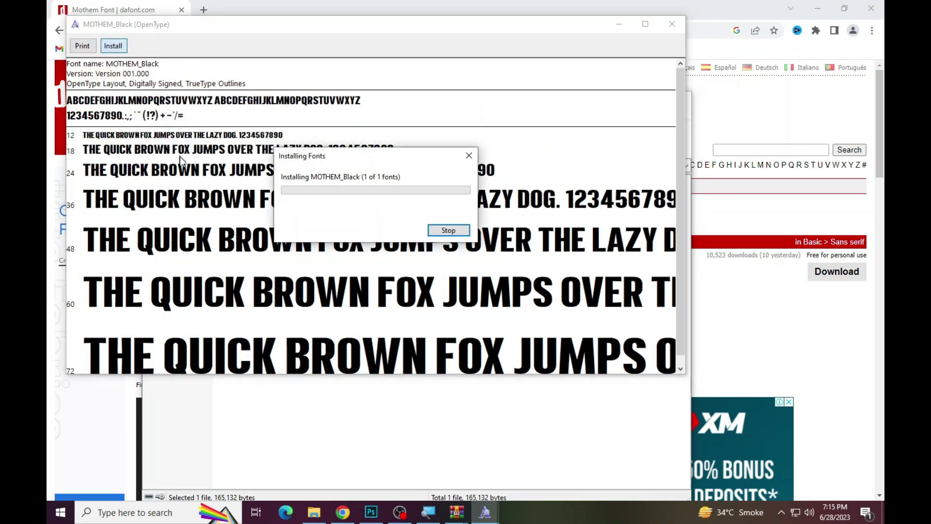
# Step: Replace the TARGET text with the new name in MOTHEM Black
pyautogui.click(371, 512)
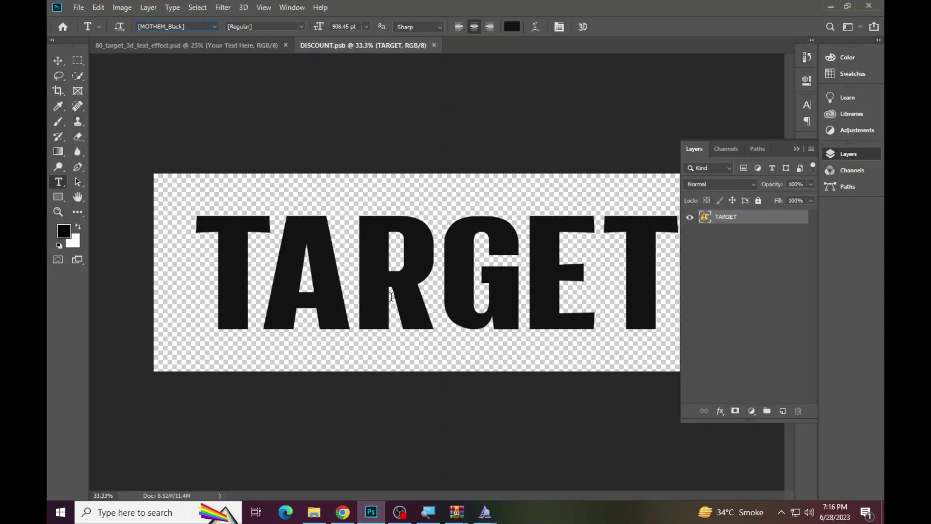
pyautogui.click(391, 282)
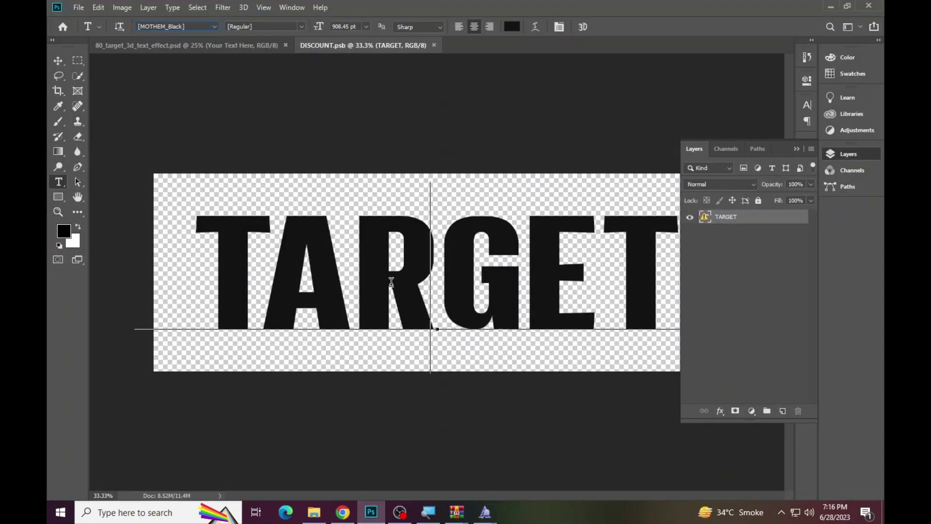
pyautogui.click(442, 212)
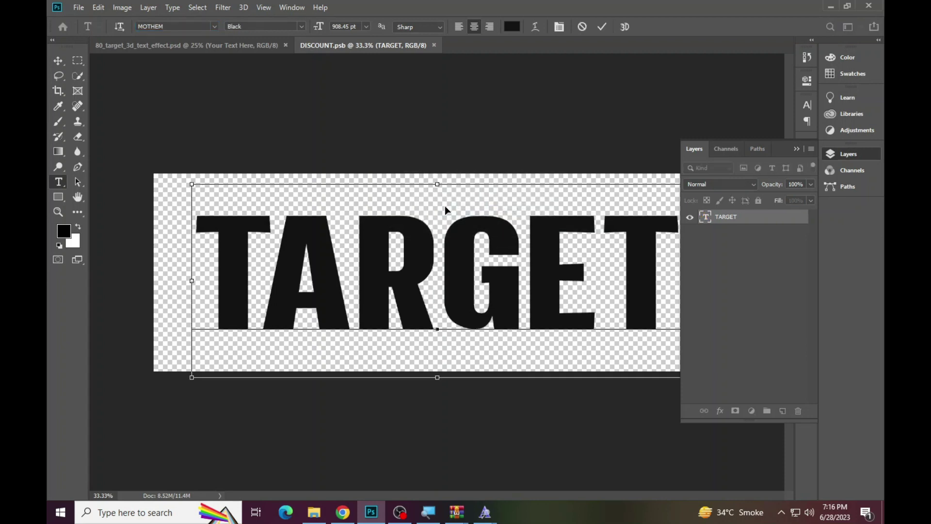
pyautogui.hotkey('ctrl', 'a')
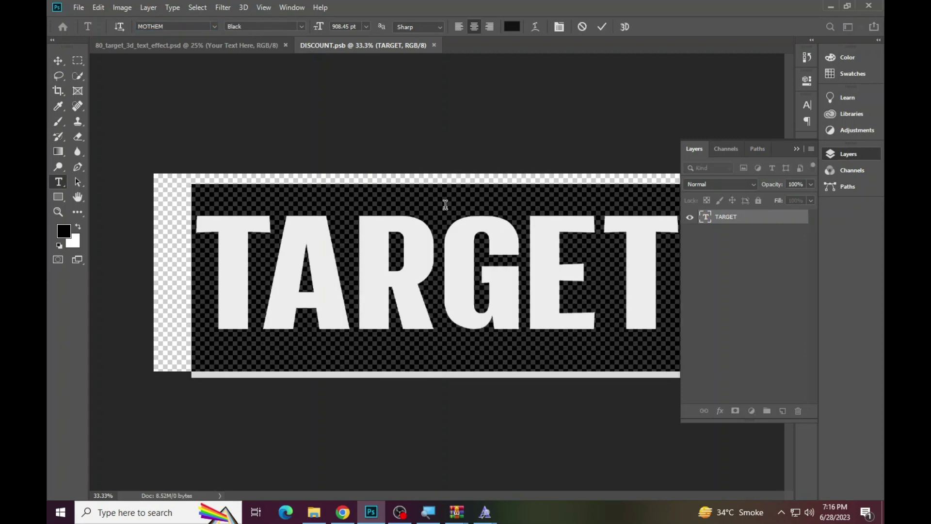
pyautogui.write('MAGSI')
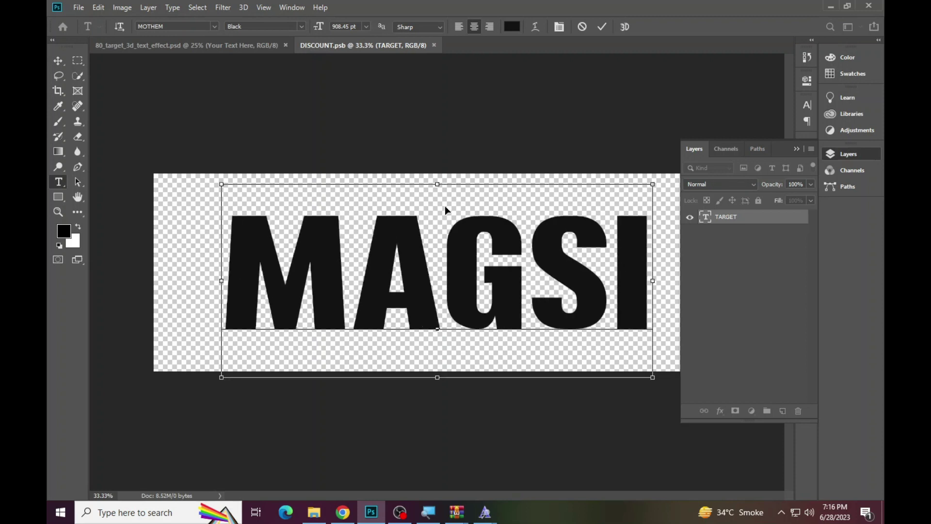
pyautogui.click(602, 26)
# Step: Save the smart object and view the updated 80_target template
pyautogui.click(100, 7)
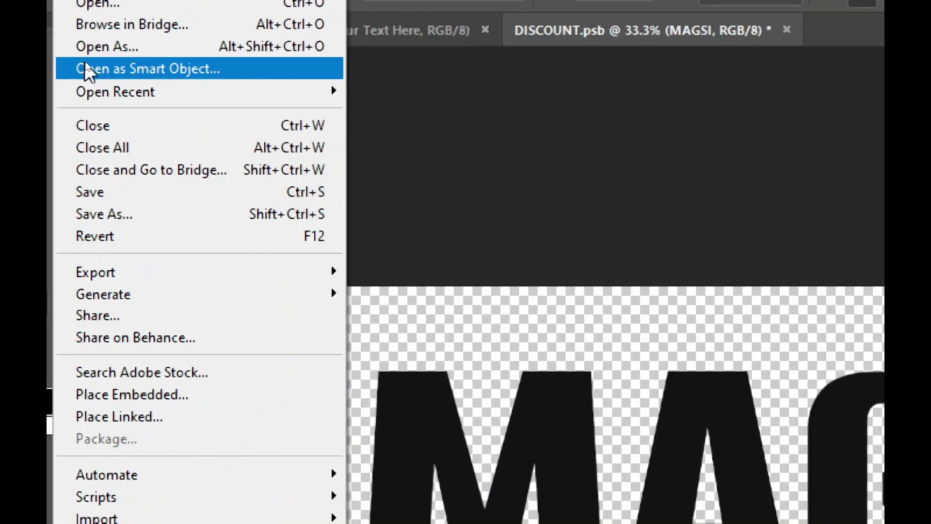
pyautogui.click(100, 188)
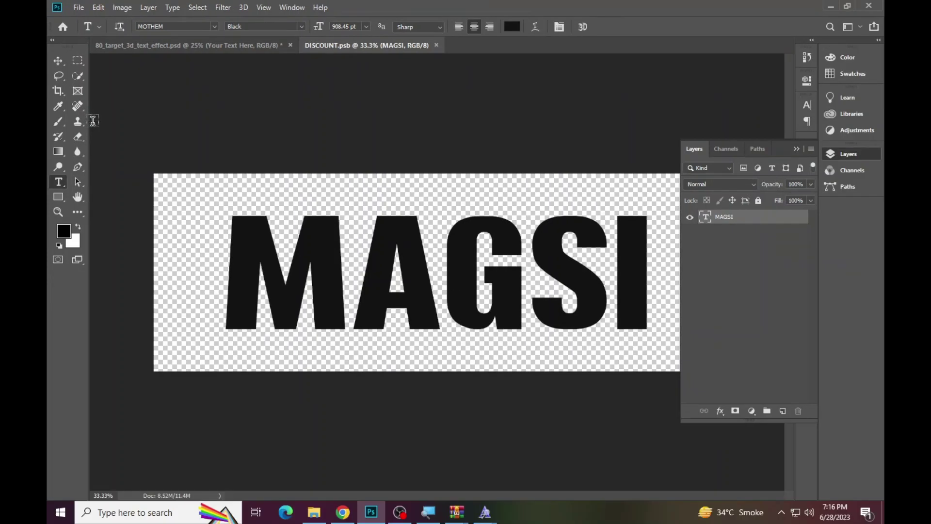
pyautogui.click(164, 45)
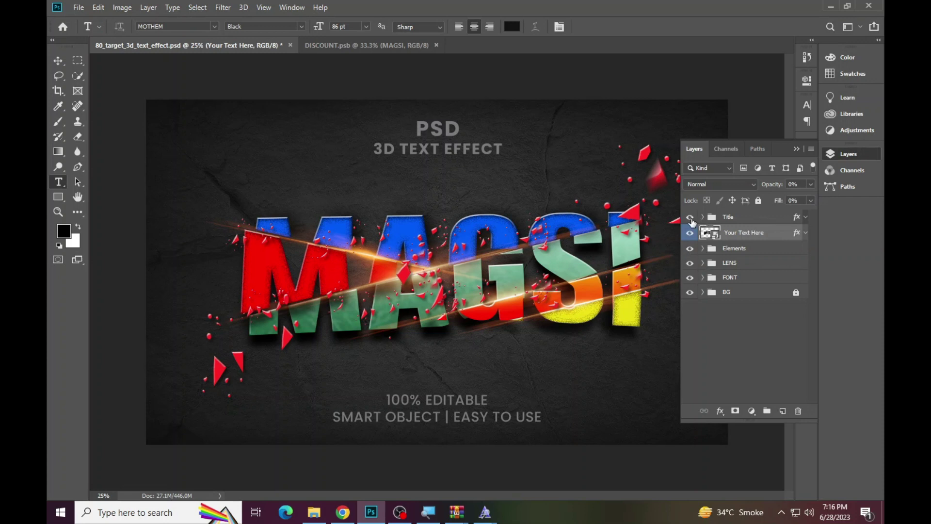
# Step: Hide the Title group, fit the 80_target template on screen, and close it without saving
pyautogui.click(690, 218)
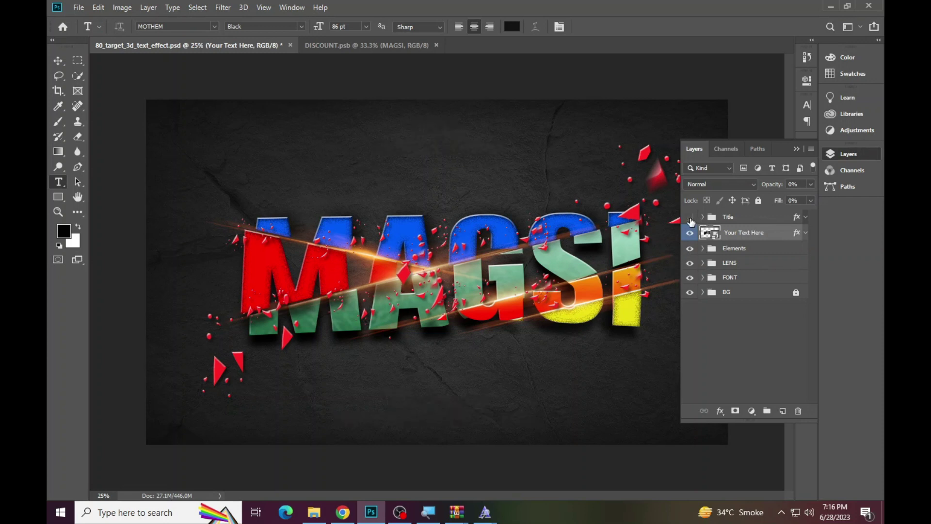
pyautogui.click(853, 154)
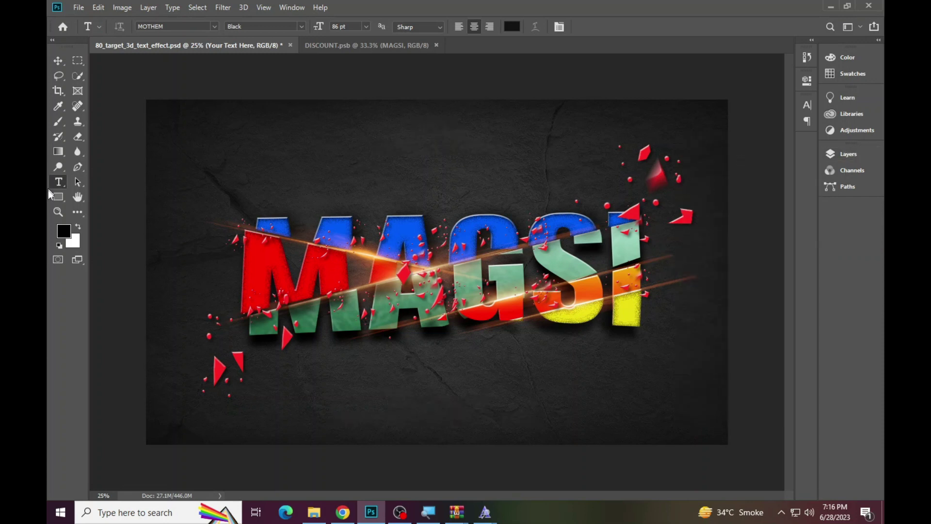
pyautogui.click(58, 212)
pyautogui.click(518, 288)
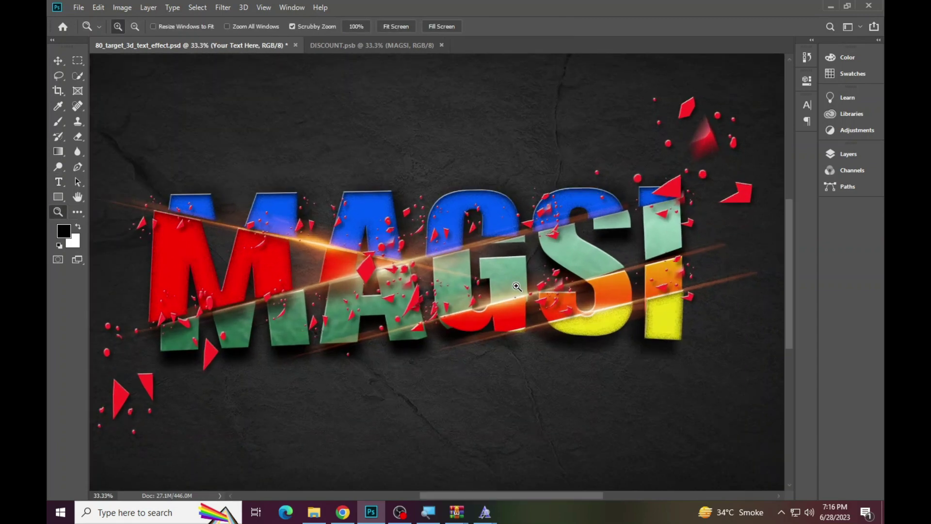
pyautogui.rightClick(430, 226)
pyautogui.click(451, 234)
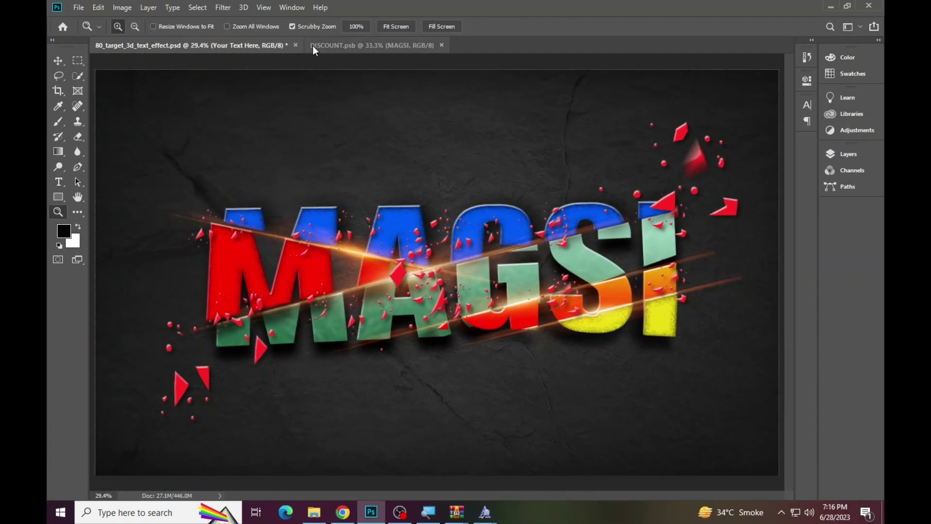
pyautogui.click(295, 46)
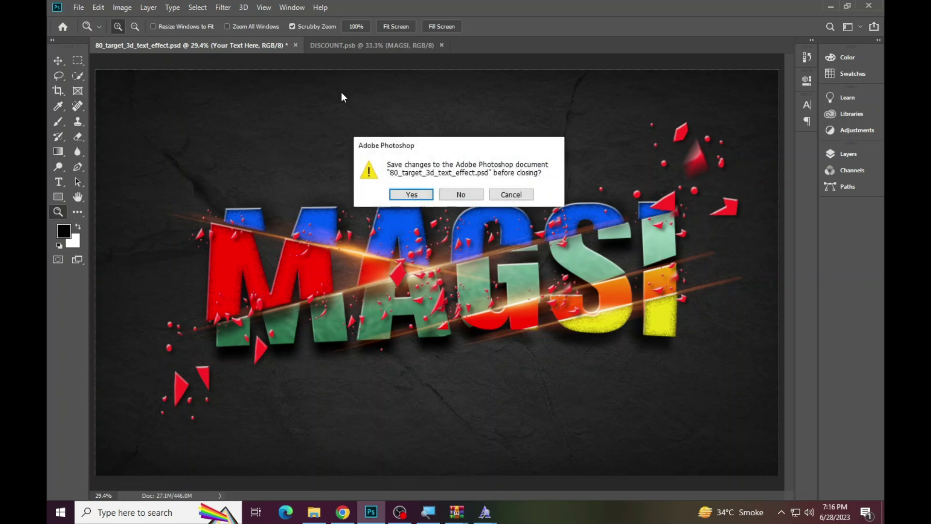
pyautogui.click(456, 194)
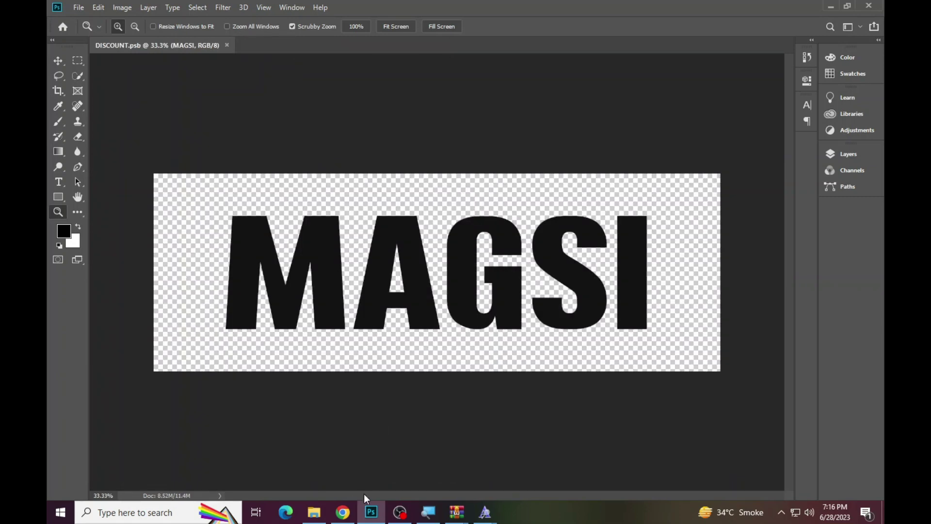
# Step: Open 106_light_3d_editable_text_effect.psd without resolving fonts and open its 'place your text here' smart object
pyautogui.click(315, 512)
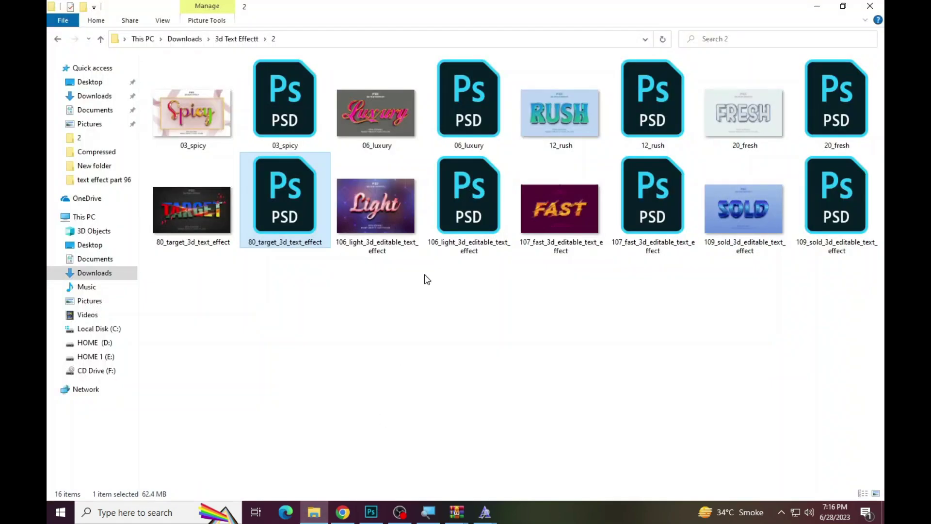
pyautogui.doubleClick(492, 213)
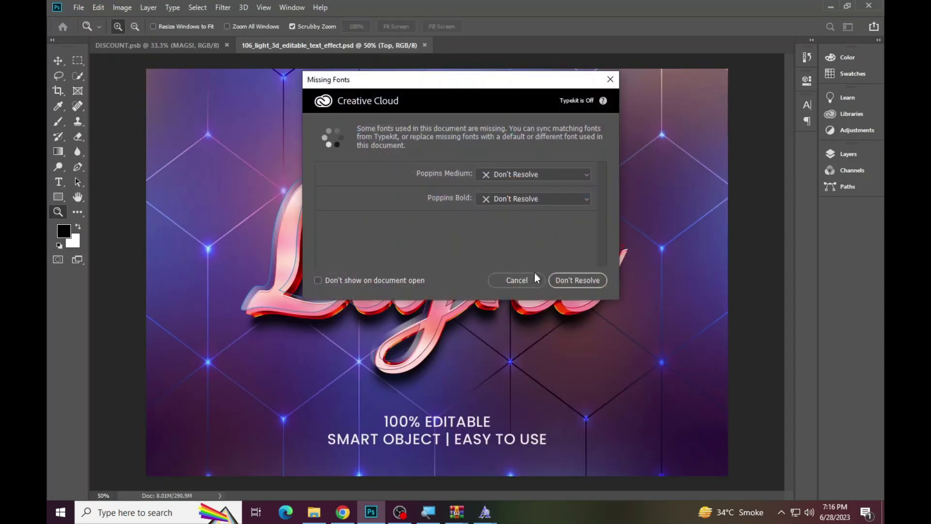
pyautogui.click(530, 277)
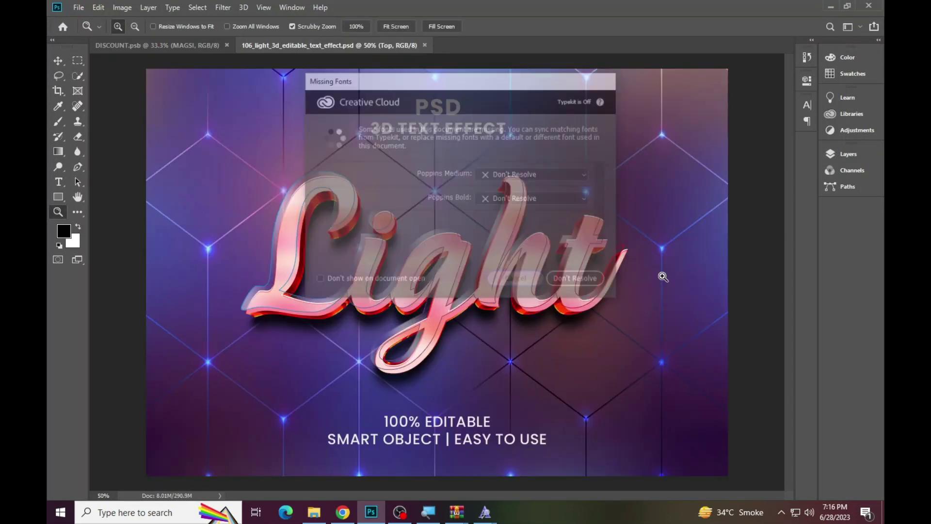
pyautogui.click(849, 153)
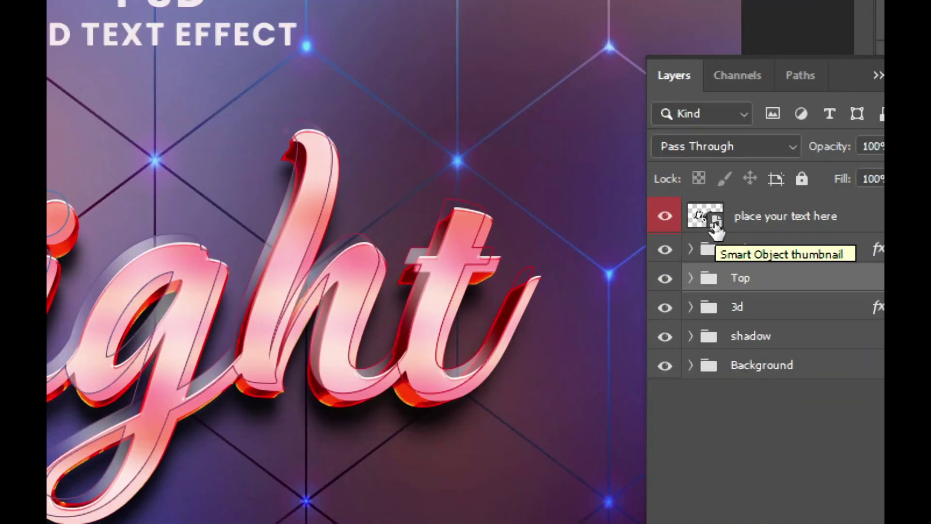
pyautogui.doubleClick(715, 223)
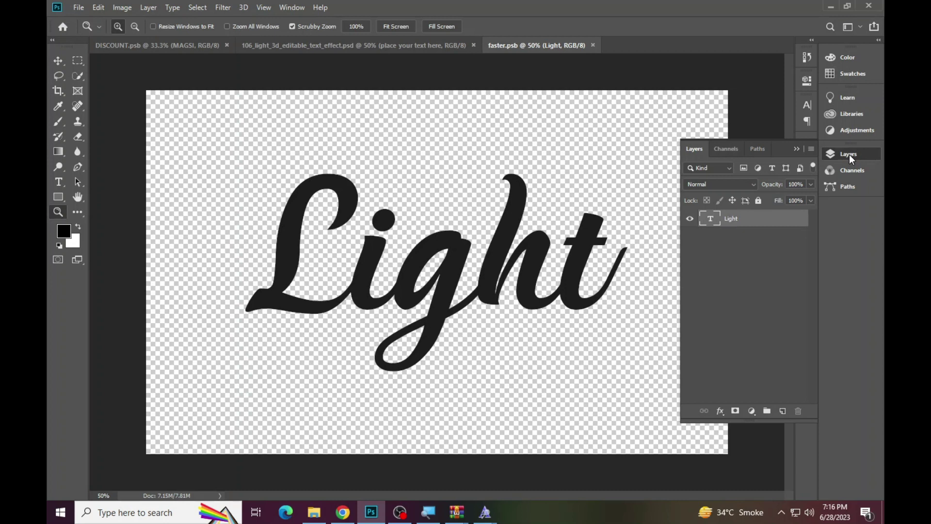
# Step: Replace the Light text in the smart object with 'Maya'
pyautogui.click(849, 156)
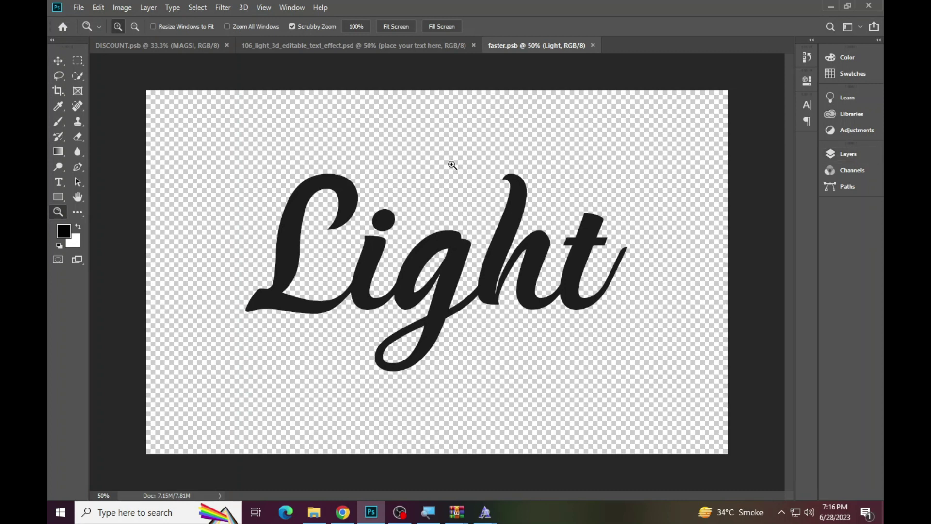
pyautogui.click(59, 182)
pyautogui.click(322, 232)
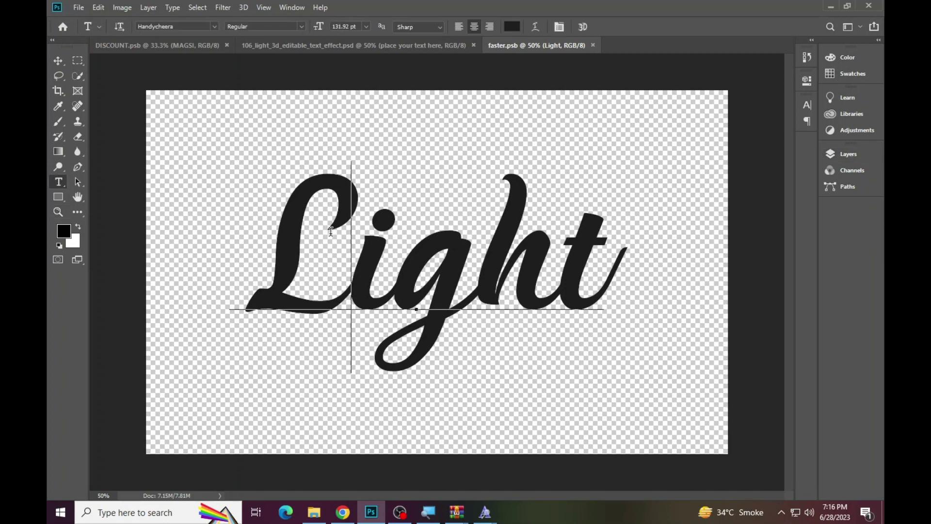
pyautogui.hotkey('ctrl', 'a')
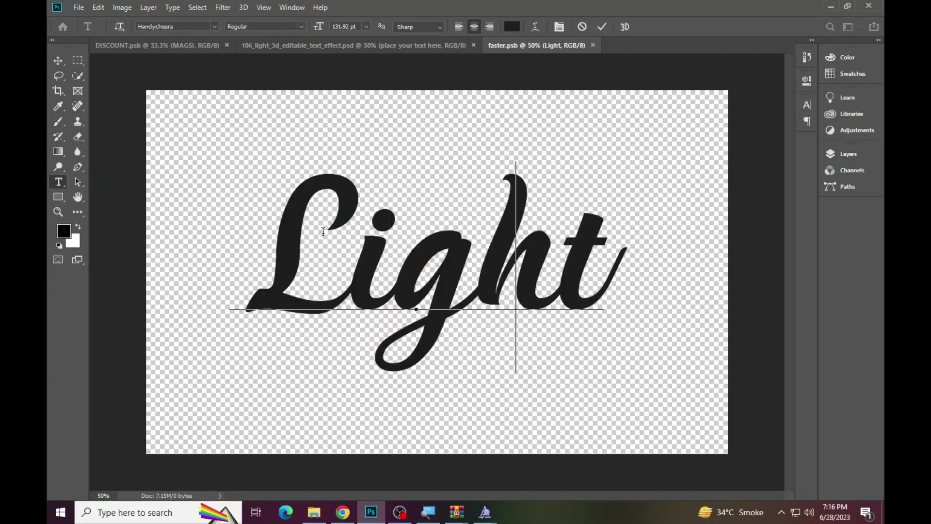
pyautogui.write('Maya')
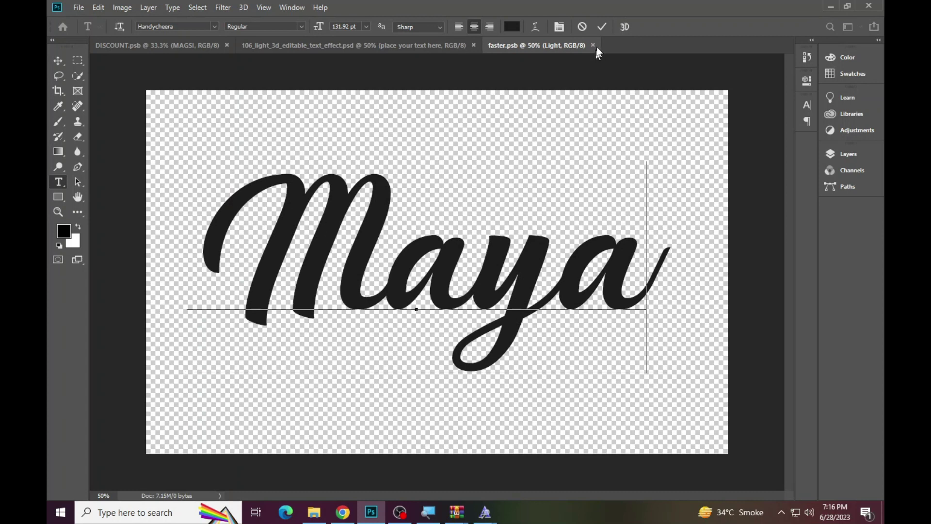
pyautogui.click(601, 27)
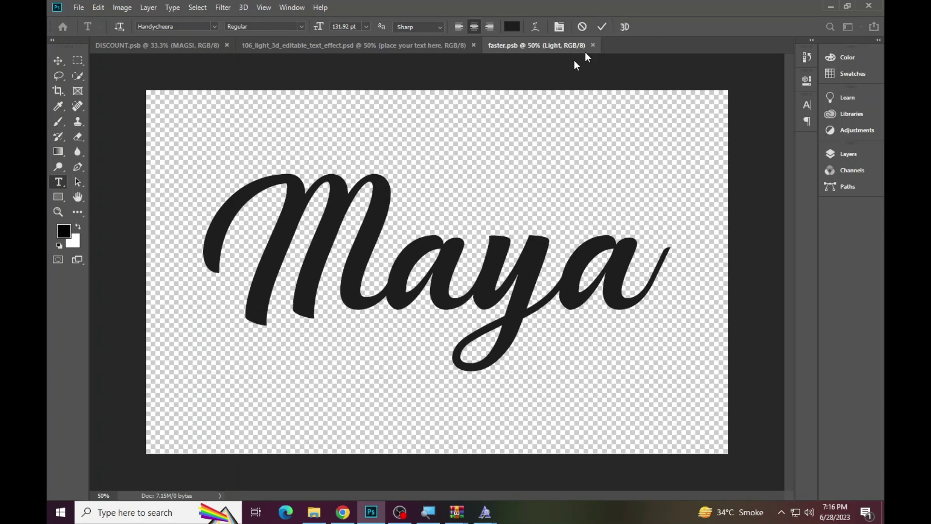
# Step: Save the smart object and return to the 106_light 3D template
pyautogui.click(80, 7)
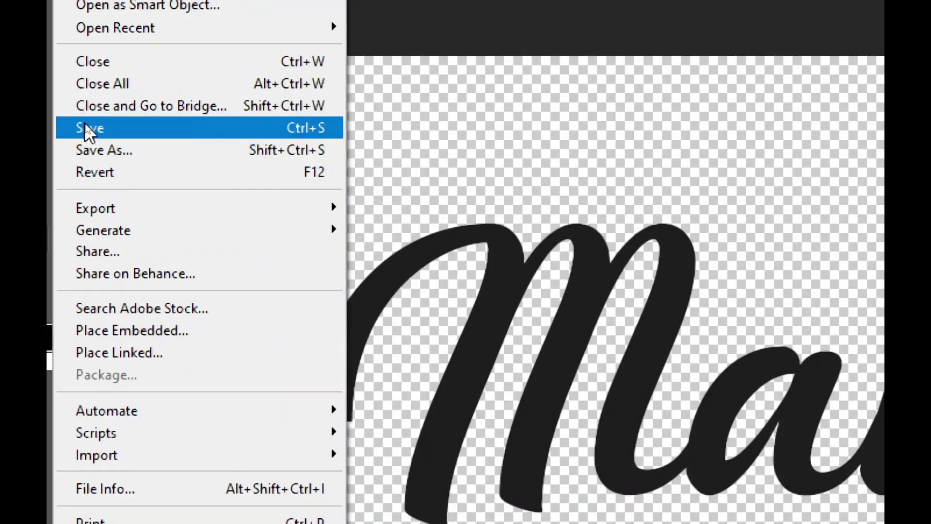
pyautogui.click(86, 127)
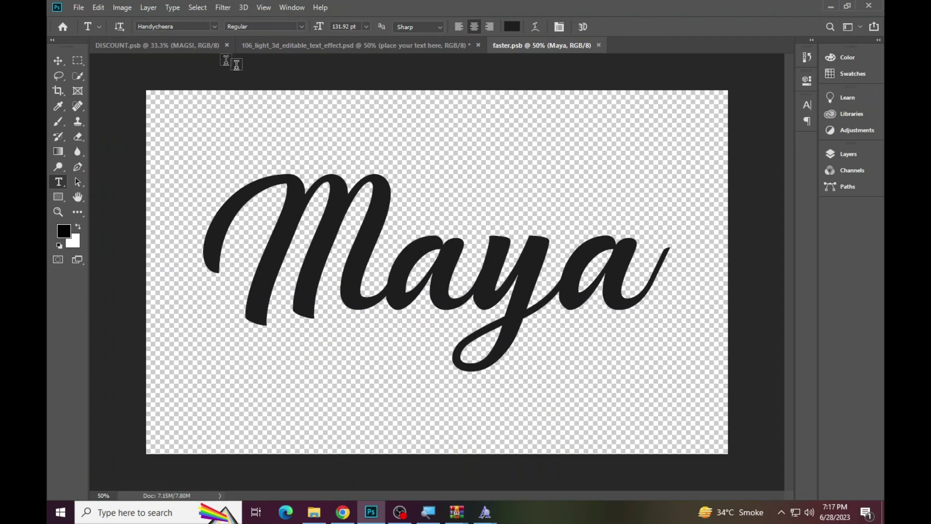
pyautogui.click(272, 46)
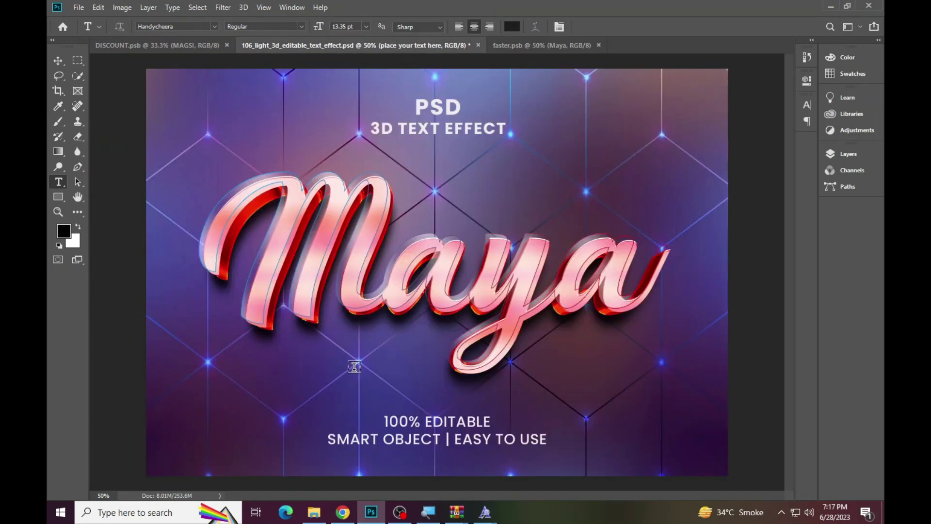
# Step: Zoom in on the pink Maya lettering, refit the artwork, and show the Layers panel
pyautogui.click(58, 212)
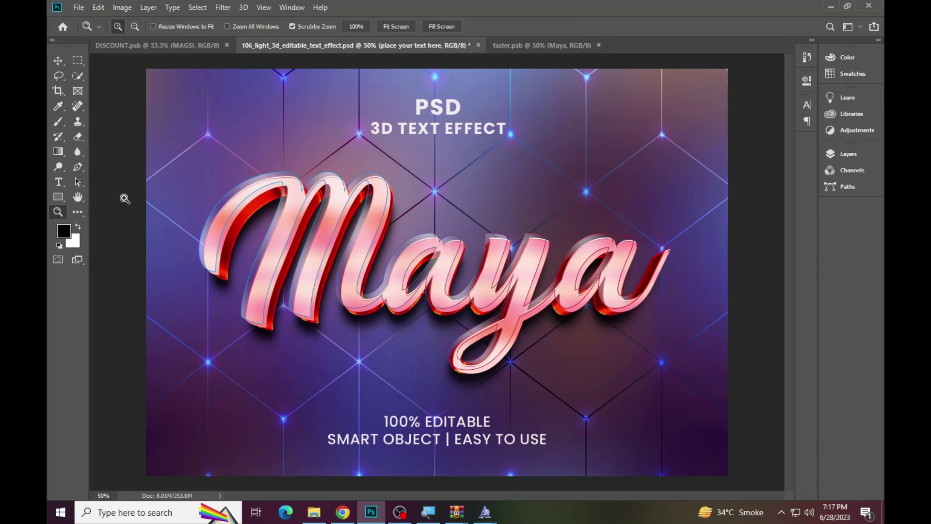
pyautogui.click(506, 263)
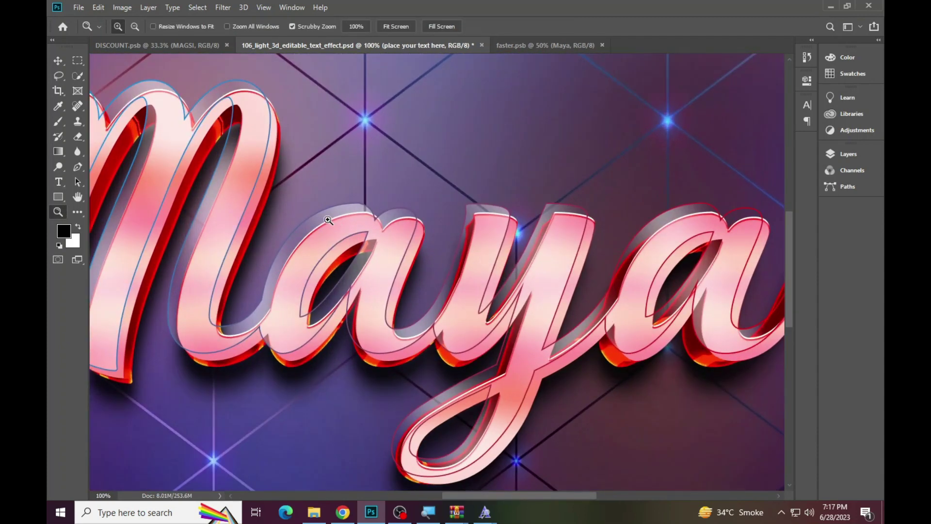
pyautogui.rightClick(299, 205)
pyautogui.click(312, 212)
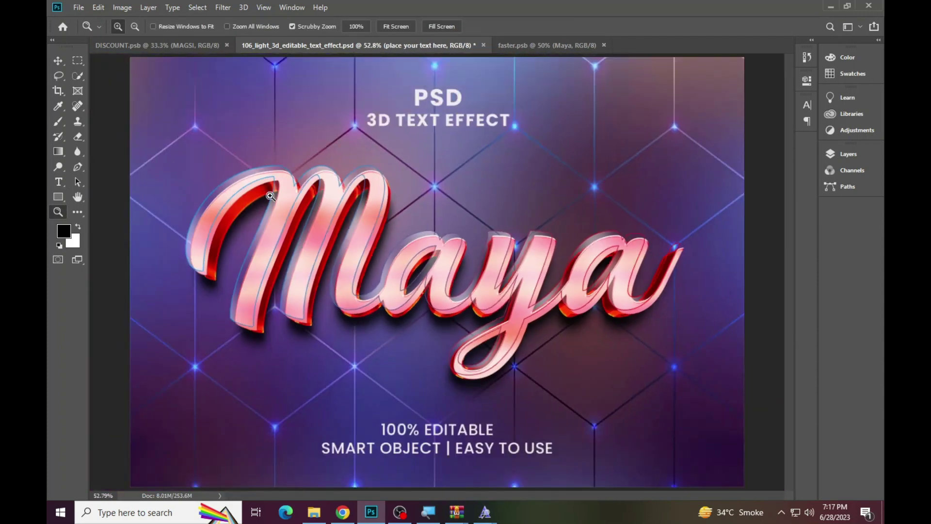
pyautogui.click(270, 196)
pyautogui.rightClick(229, 185)
pyautogui.click(255, 191)
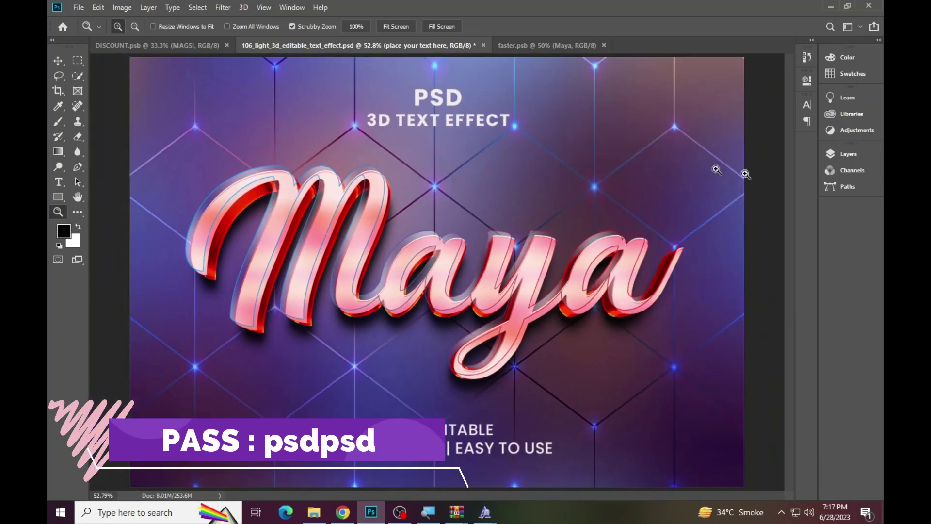
pyautogui.click(843, 153)
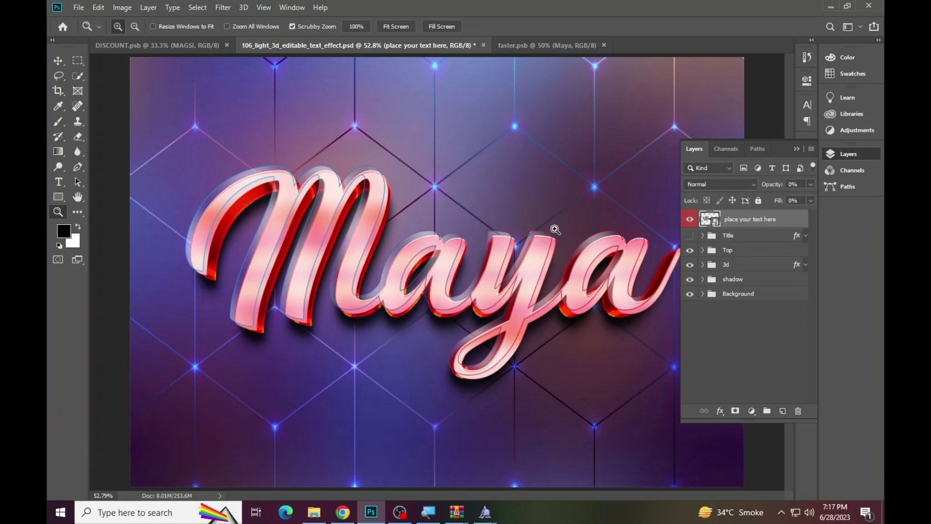
# Step: Close 106_light without saving and its smart object, then open 107_fast_3d_editable_text_effect.psd
pyautogui.click(483, 45)
pyautogui.click(461, 194)
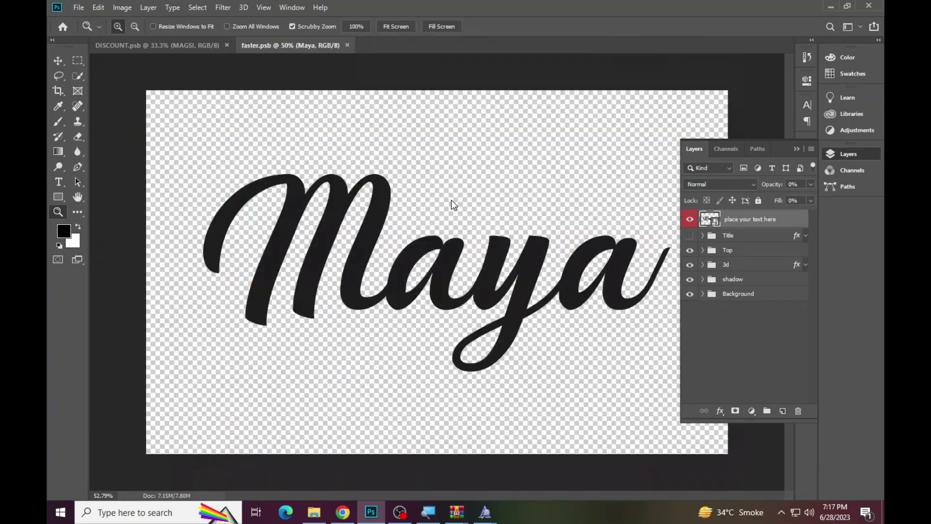
pyautogui.click(347, 45)
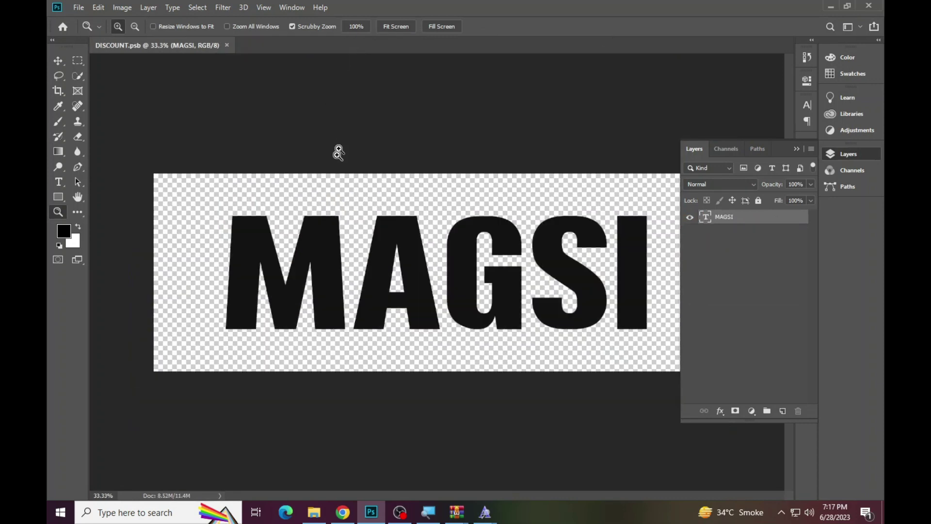
pyautogui.click(314, 512)
pyautogui.doubleClick(673, 209)
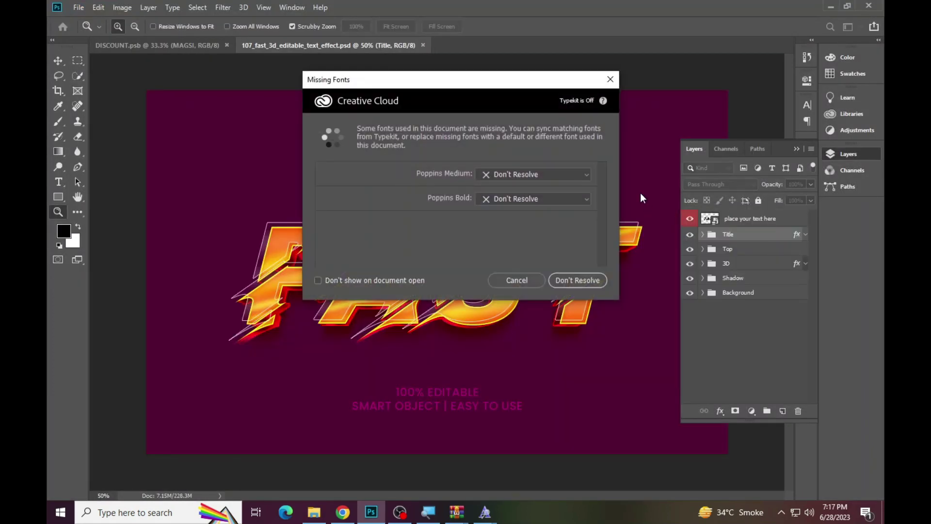
# Step: Open the FAST text smart object and copy its missing font name, Facon, for the browser
pyautogui.click(517, 280)
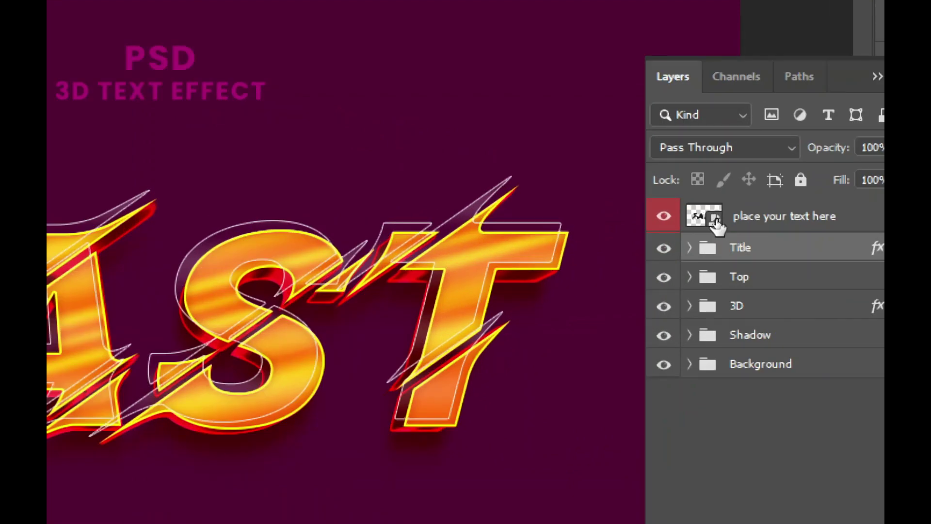
pyautogui.doubleClick(715, 220)
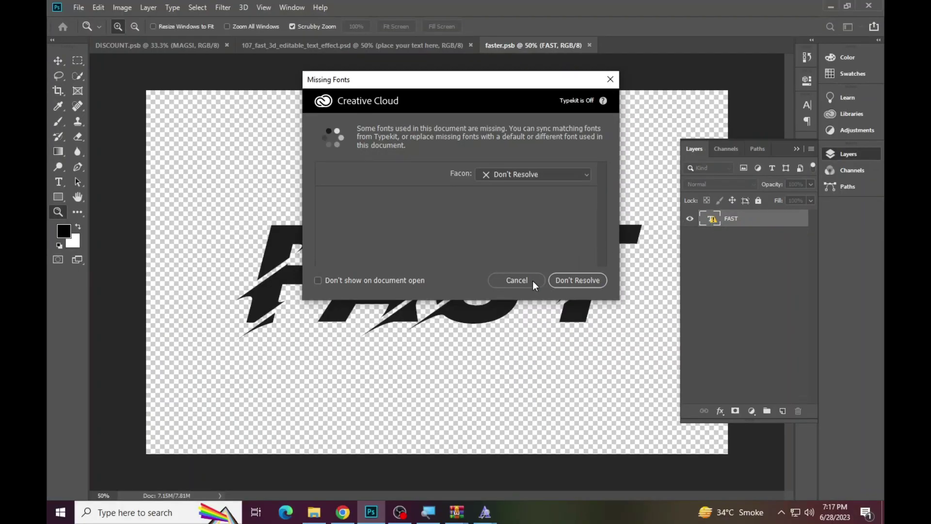
pyautogui.click(514, 279)
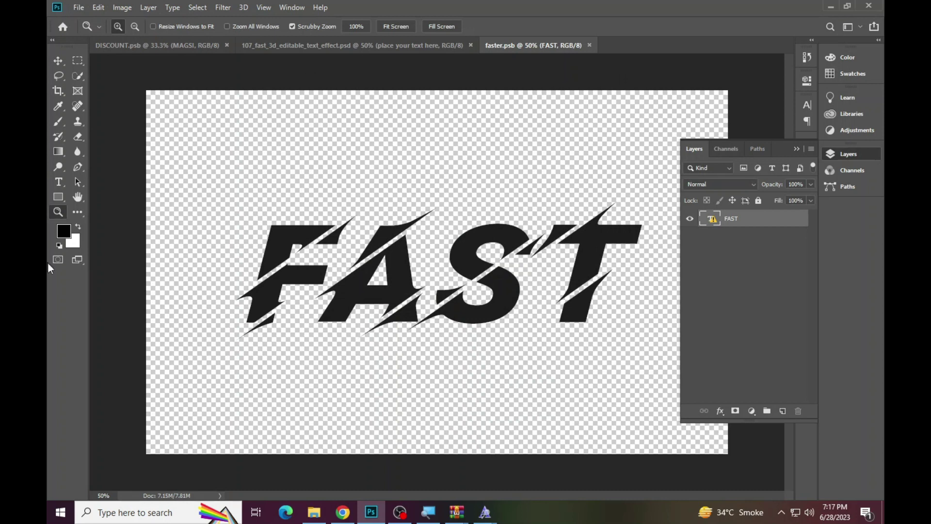
pyautogui.click(59, 182)
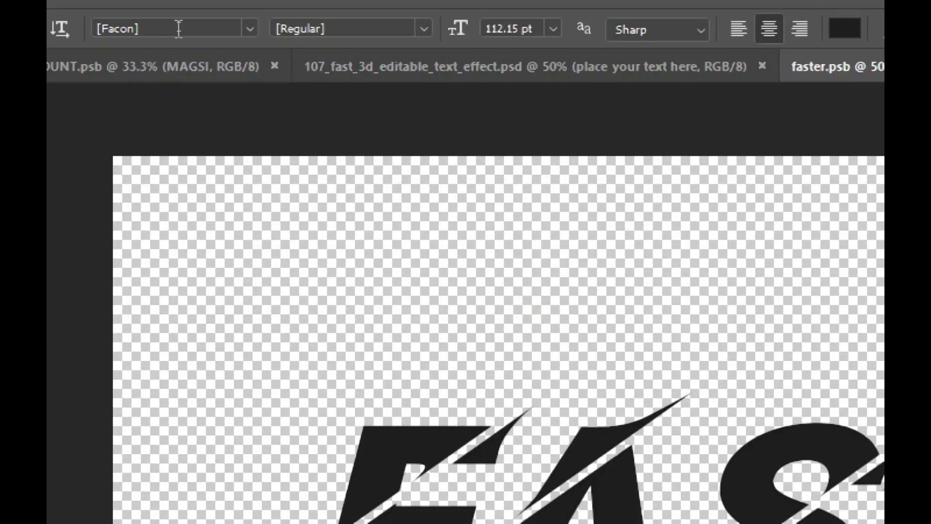
pyautogui.click(178, 26)
pyautogui.rightClick(178, 27)
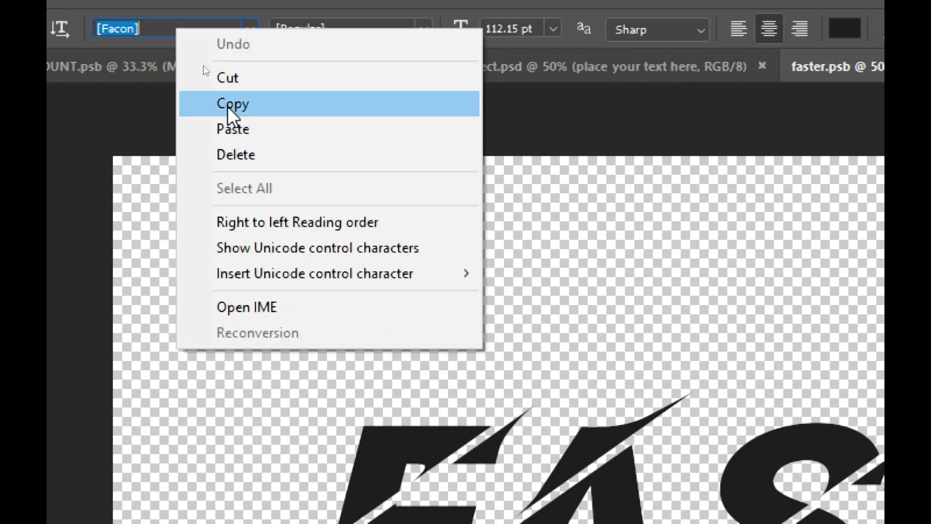
pyautogui.click(228, 104)
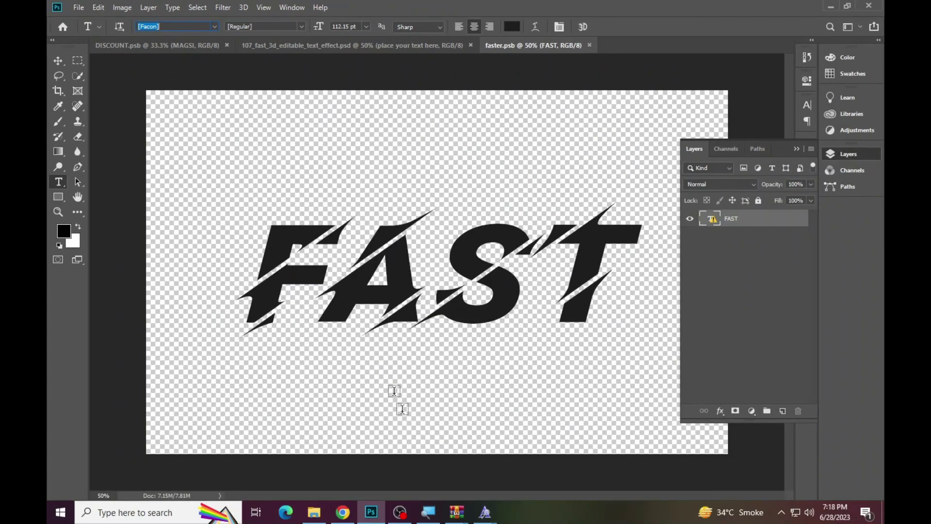
pyautogui.click(343, 512)
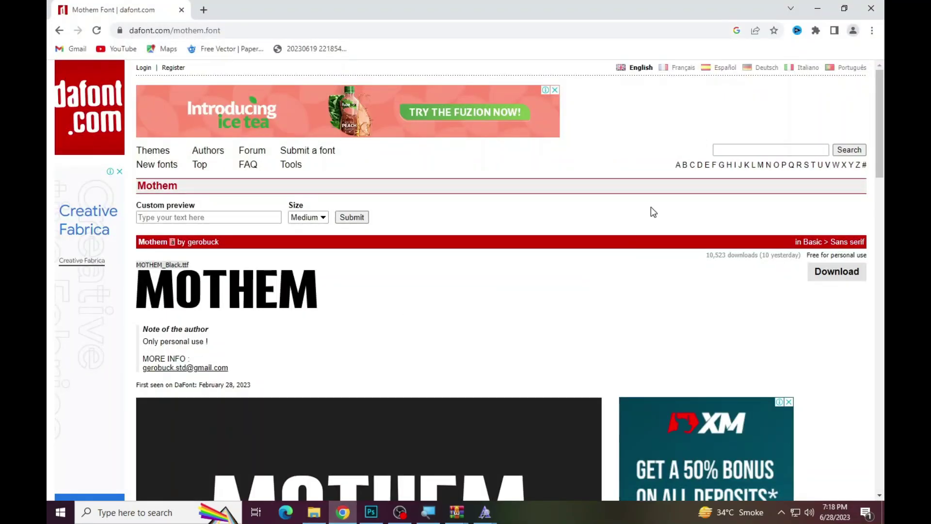
# Step: Search dafont, then Google, for the Facon font
pyautogui.click(757, 150)
pyautogui.write('[Facon]')
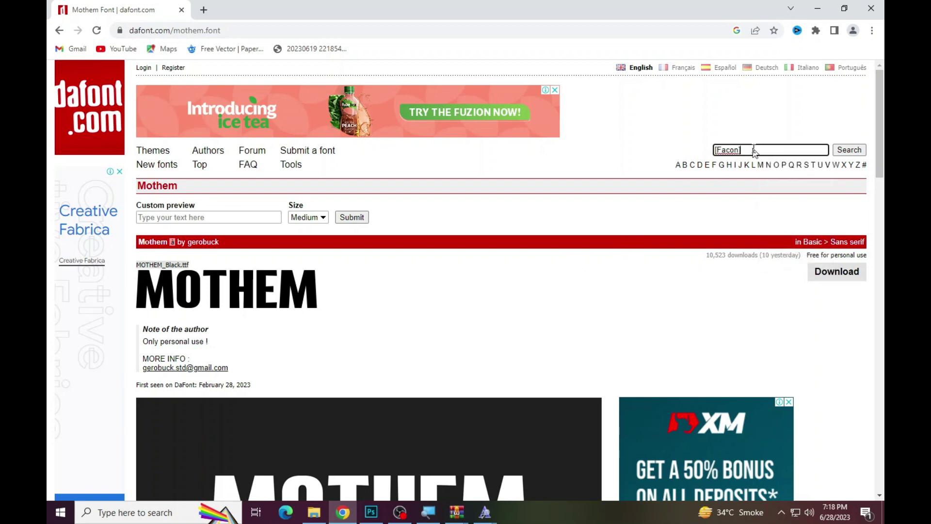
pyautogui.press('Return')
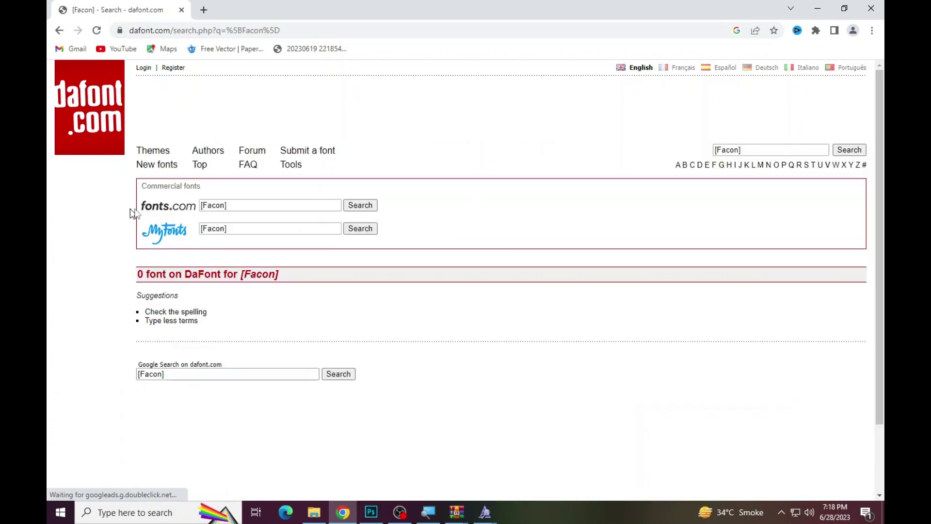
pyautogui.click(58, 30)
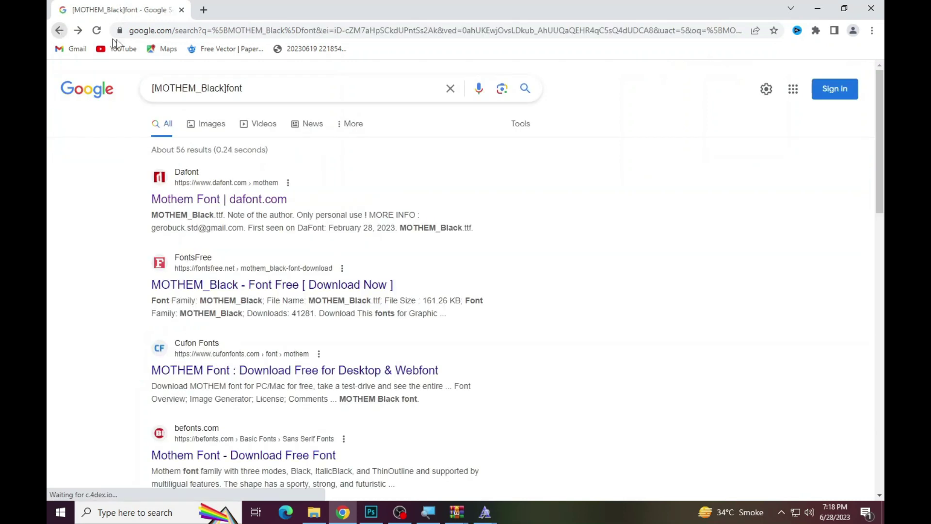
pyautogui.moveTo(226, 88); pyautogui.dragTo(142, 104)
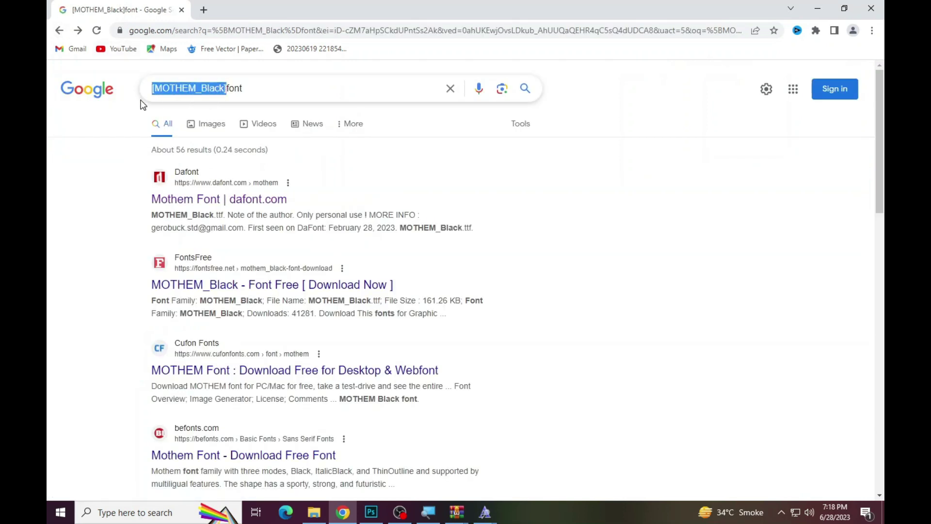
pyautogui.write('[Facon]')
pyautogui.press('Return')
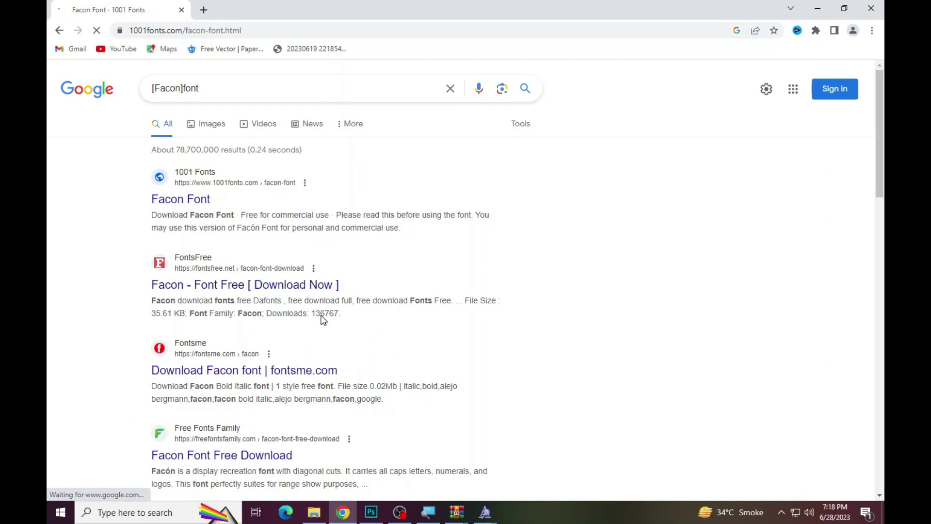
# Step: Scroll the 1001fonts Facon page and start downloading facon.zip
pyautogui.scroll(-5, 461, 303)
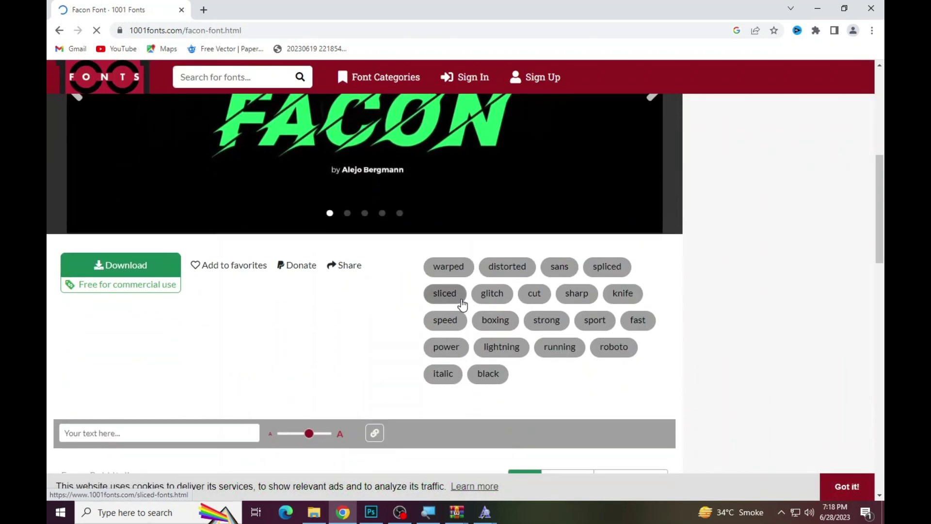
pyautogui.scroll(-4, 462, 305)
pyautogui.scroll(-4, 443, 309)
pyautogui.scroll(3, 585, 216)
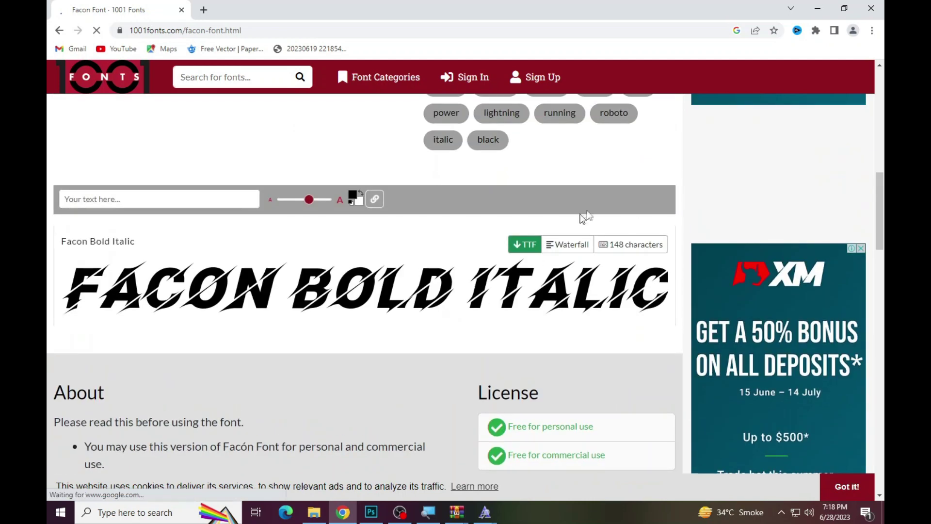
pyautogui.scroll(-2, 164, 320)
pyautogui.scroll(-4, 264, 348)
pyautogui.scroll(-4, 218, 330)
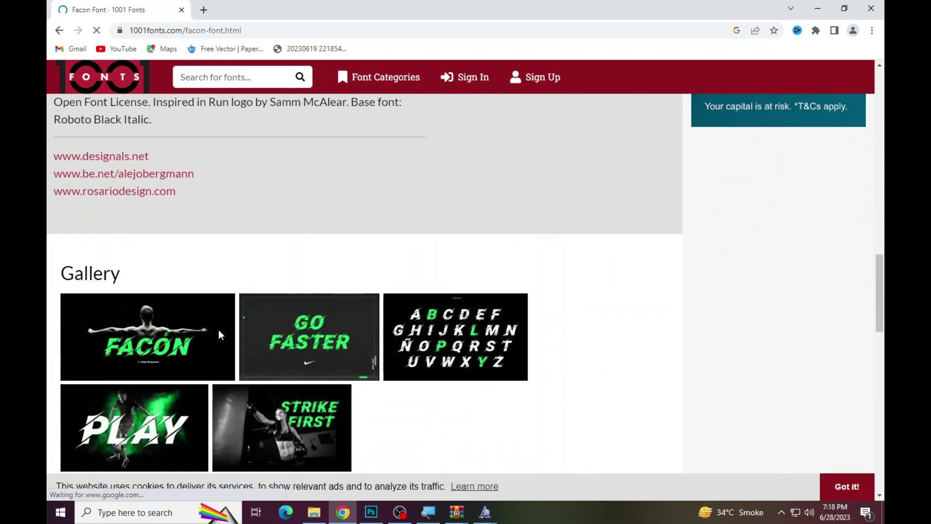
pyautogui.scroll(-6, 219, 331)
pyautogui.scroll(-2, 271, 319)
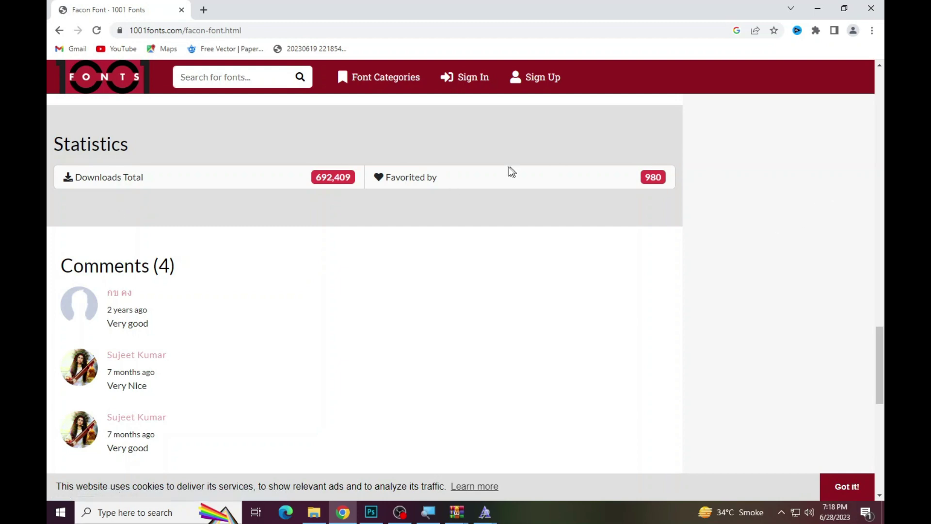
pyautogui.scroll(-6, 278, 245)
pyautogui.scroll(10, 278, 244)
pyautogui.scroll(3, 273, 243)
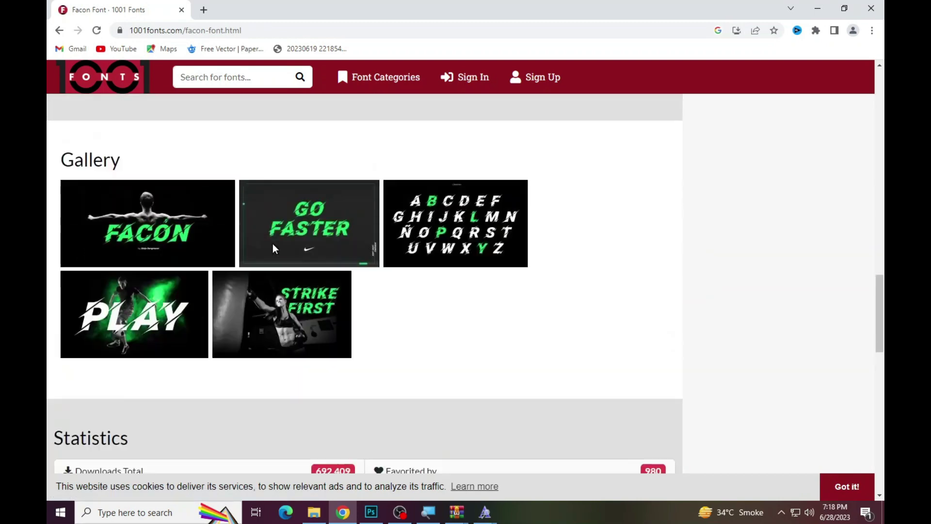
pyautogui.scroll(3, 272, 244)
pyautogui.scroll(2, 272, 243)
pyautogui.scroll(2, 273, 243)
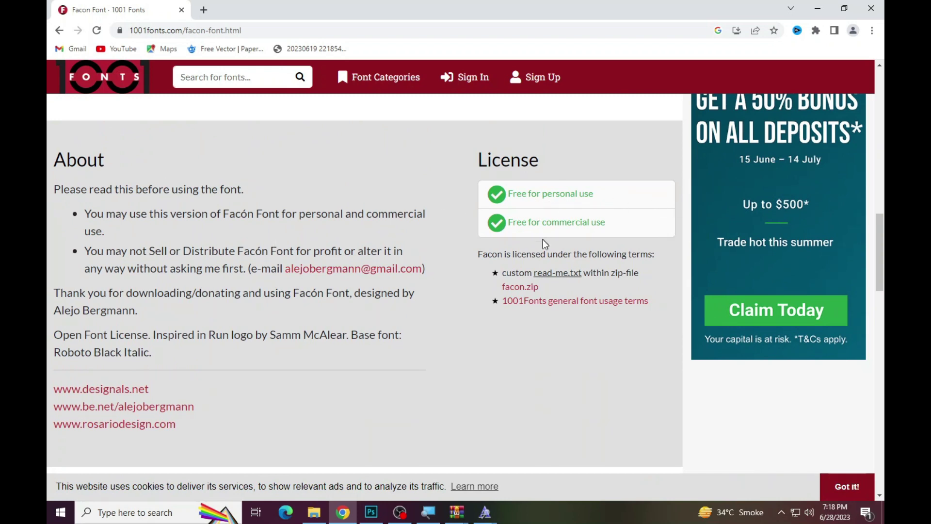
pyautogui.scroll(-1, 510, 252)
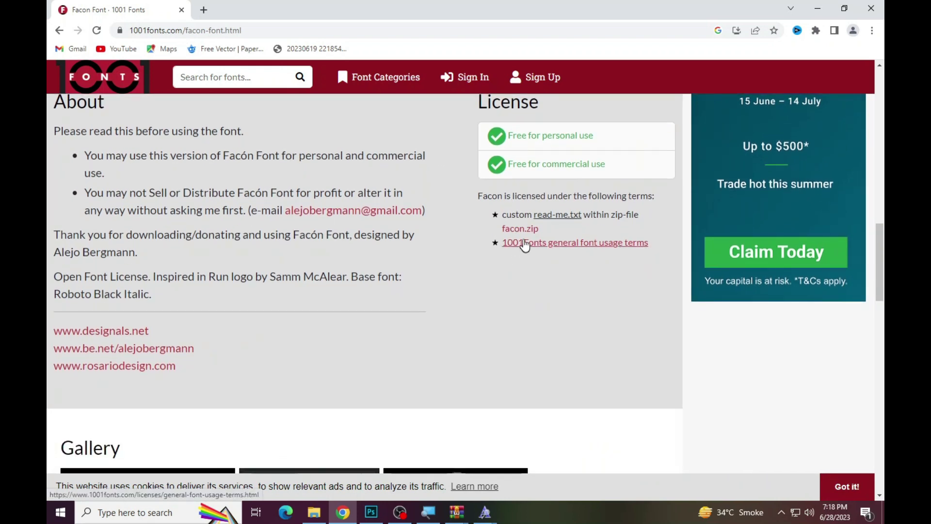
pyautogui.click(522, 229)
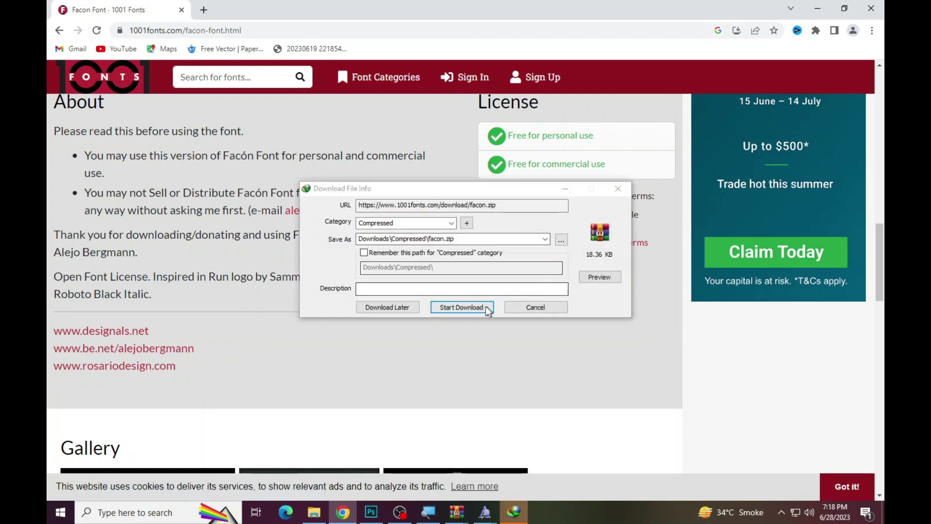
# Step: Download facon.zip, open it in WinRAR, and install Facon.ttf
pyautogui.click(485, 305)
pyautogui.click(359, 289)
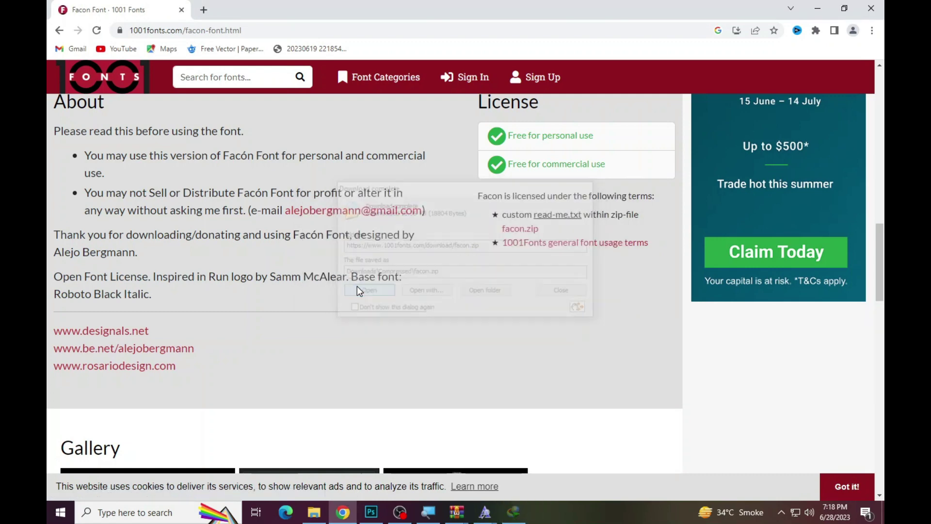
pyautogui.doubleClick(182, 205)
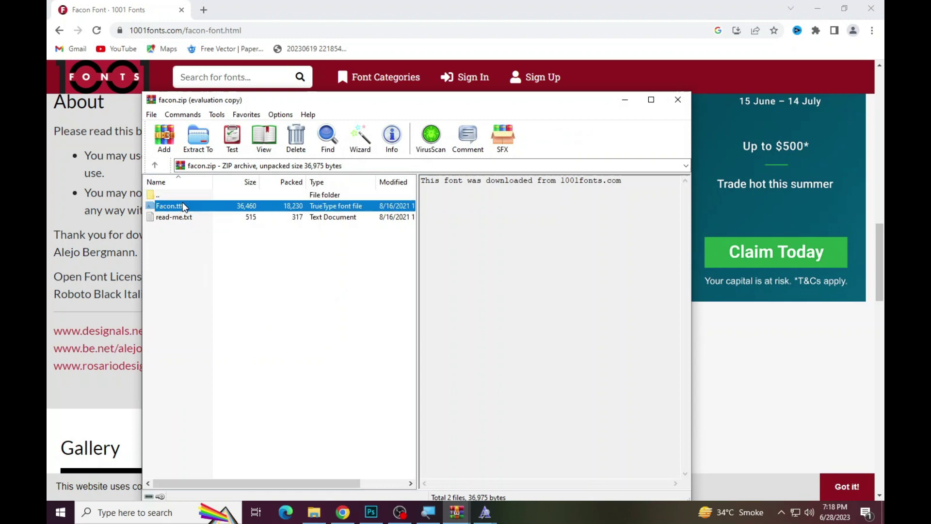
pyautogui.click(175, 107)
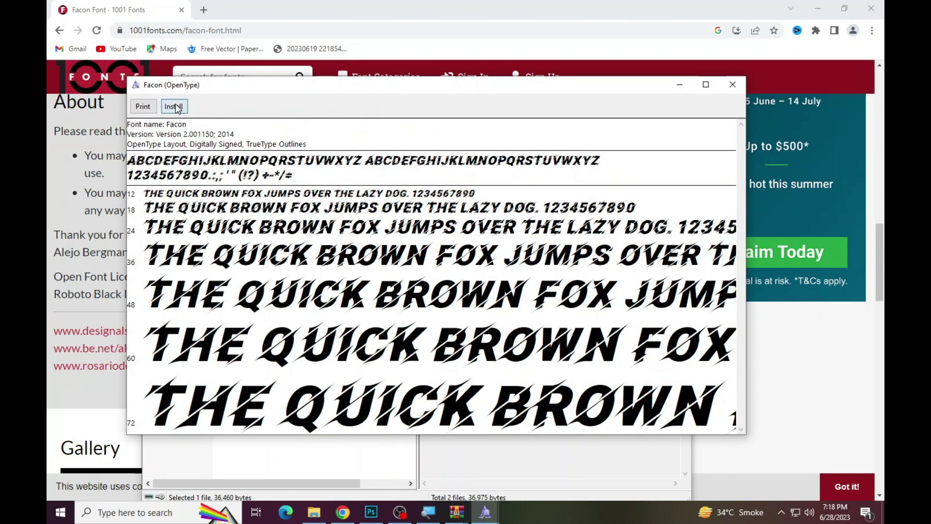
# Step: Replace the FAST lettering with 'ALEE'
pyautogui.click(379, 519)
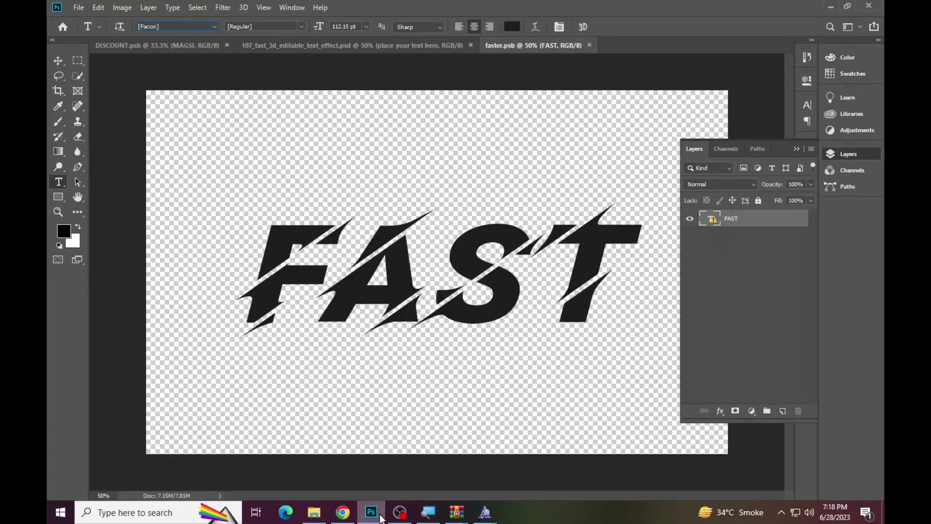
pyautogui.click(427, 258)
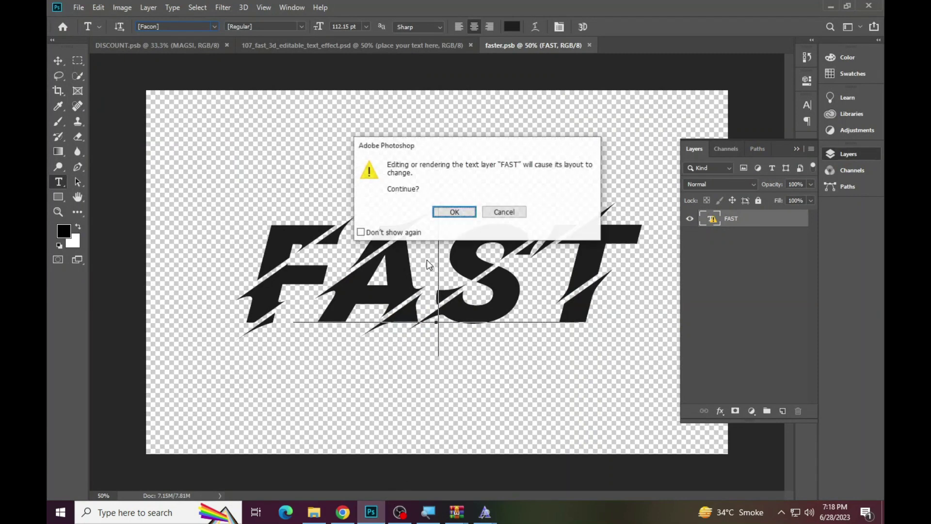
pyautogui.click(458, 211)
pyautogui.hotkey('ctrl', 'a')
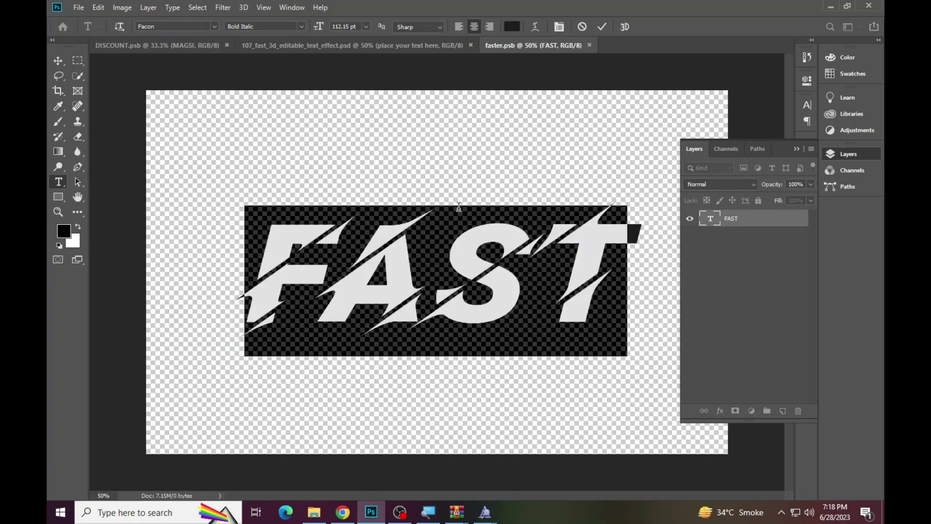
pyautogui.write('ALEE')
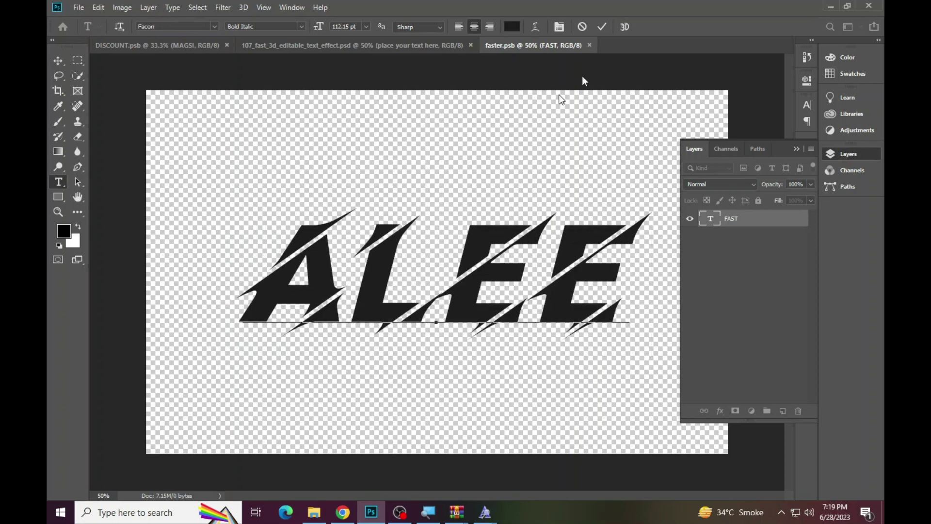
pyautogui.click(602, 26)
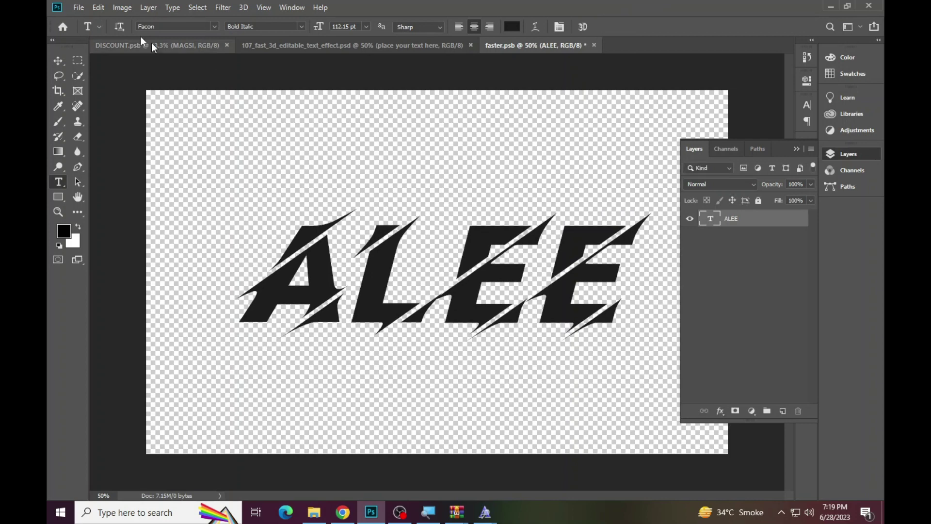
# Step: Save the faster.psb smart object
pyautogui.click(78, 8)
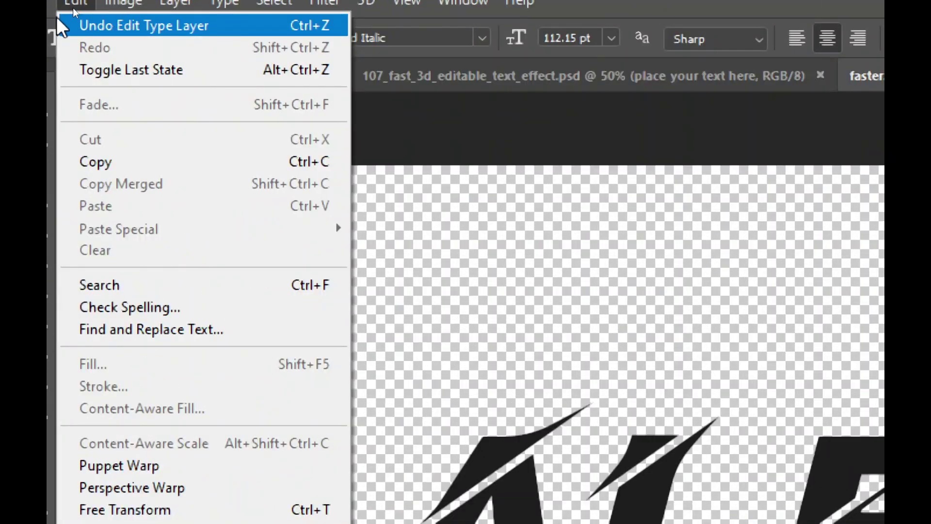
pyautogui.click(94, 6)
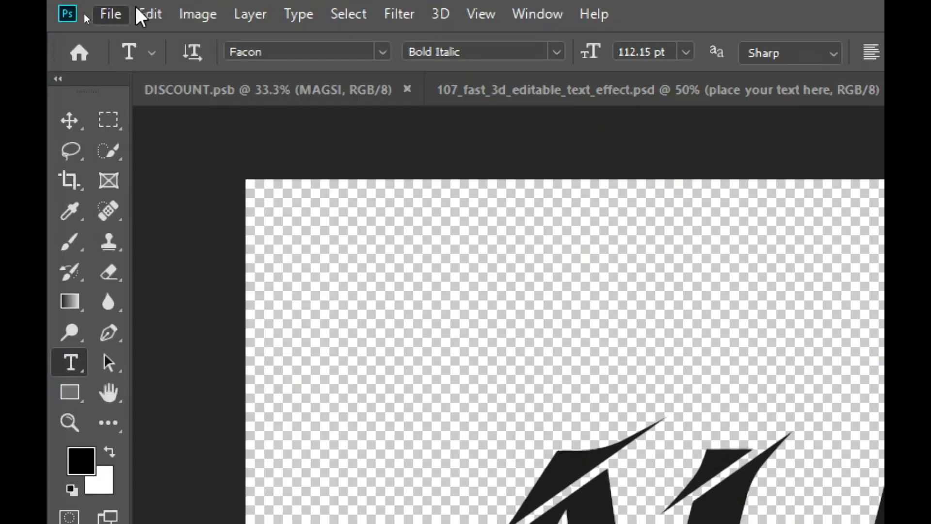
pyautogui.click(110, 15)
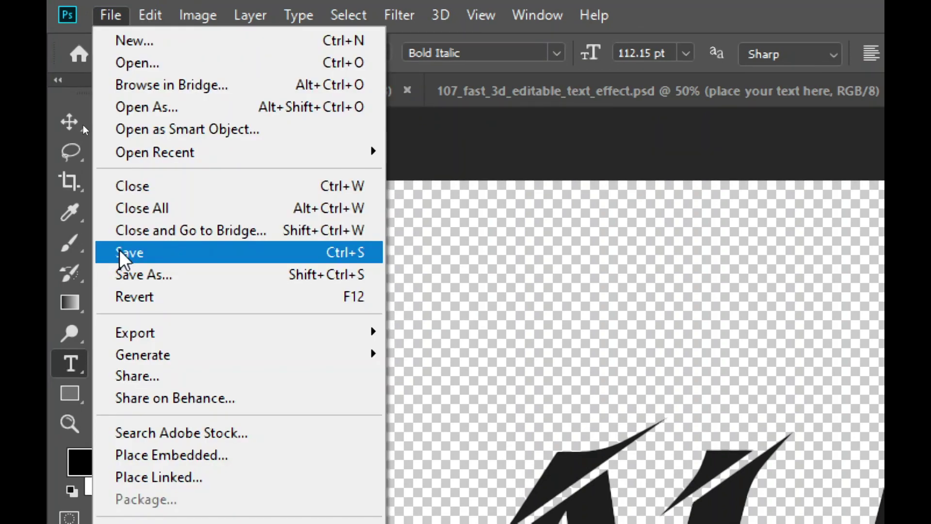
pyautogui.click(124, 255)
# Step: Zoom in on the fiery ALEE text, then fit the artwork back on screen
pyautogui.click(334, 48)
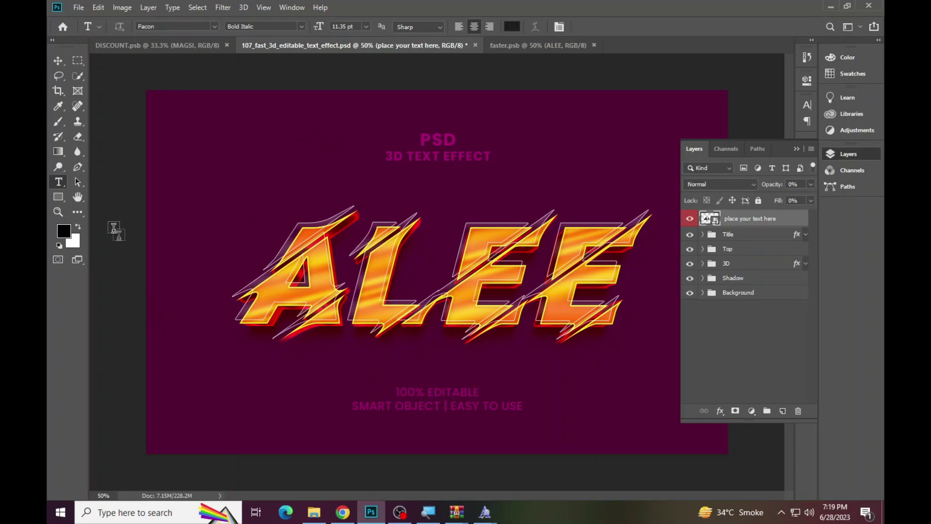
pyautogui.click(58, 212)
pyautogui.click(267, 240)
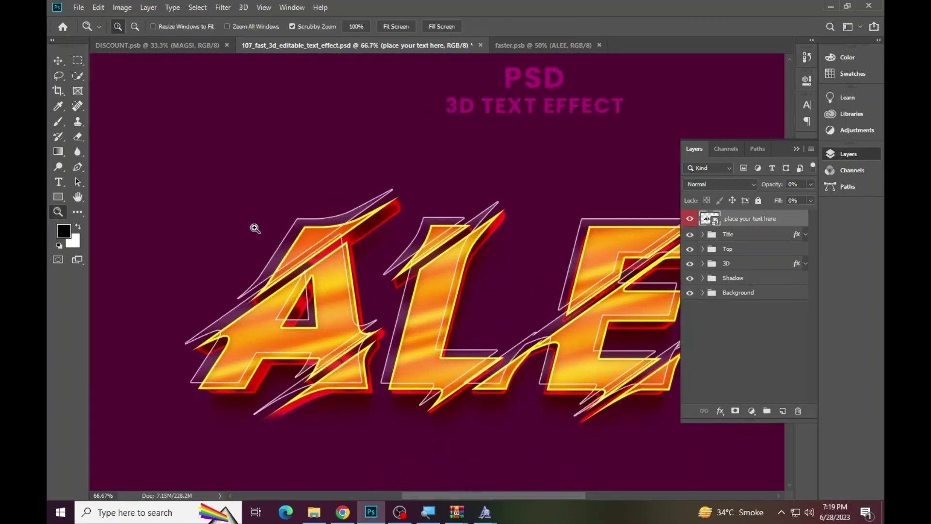
pyautogui.rightClick(254, 230)
pyautogui.click(273, 237)
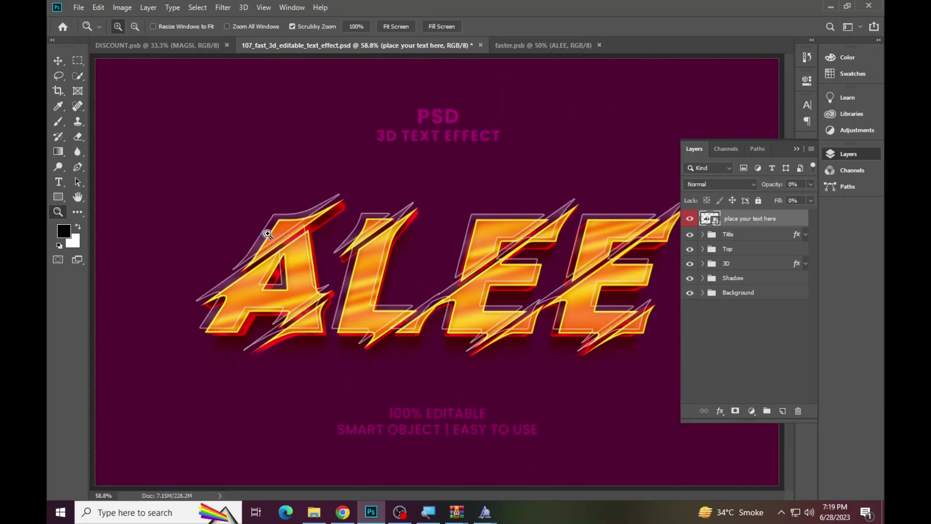
pyautogui.click(851, 152)
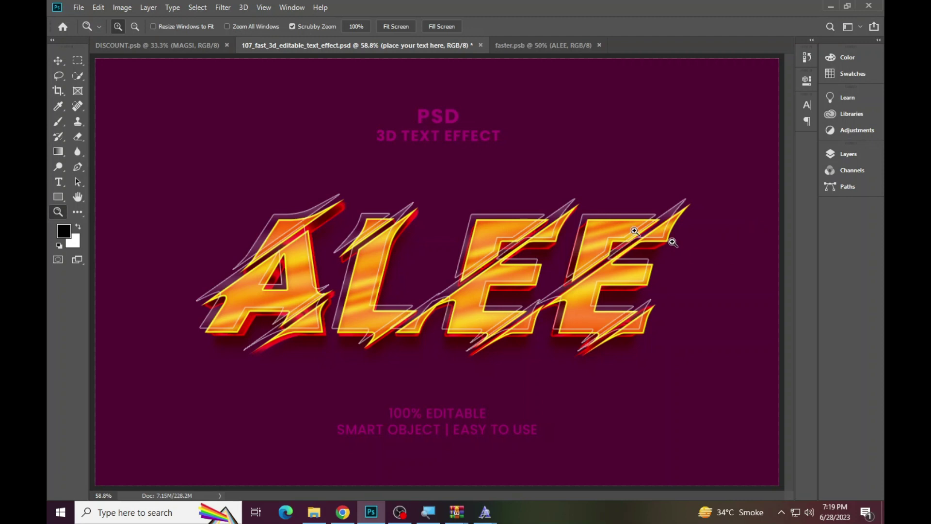
# Step: Change the top caption to 'WELCOME TO MY PROFILE'
pyautogui.click(58, 182)
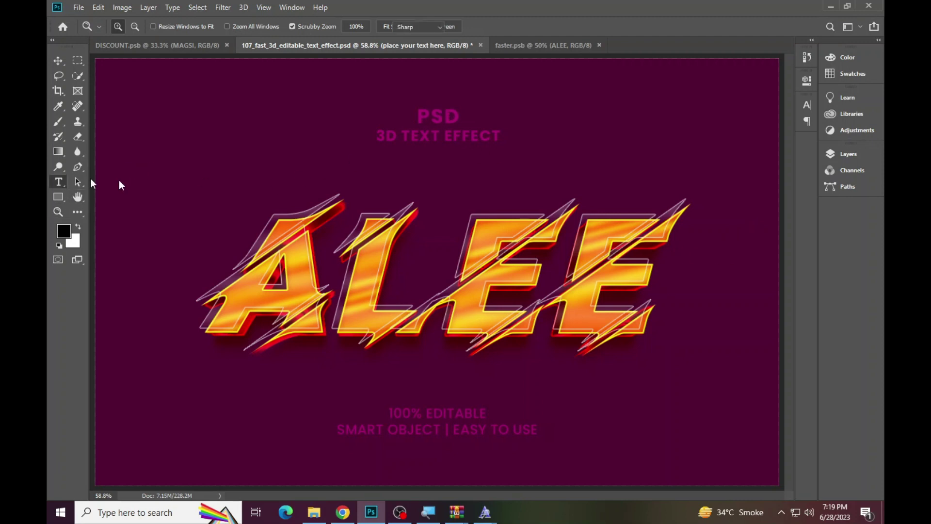
pyautogui.click(483, 141)
pyautogui.click(461, 218)
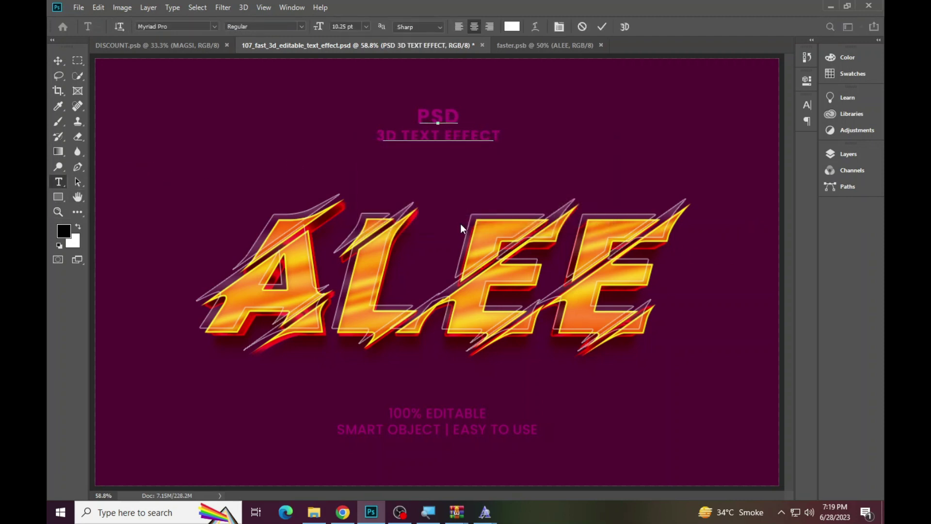
pyautogui.hotkey('ctrl', 'a')
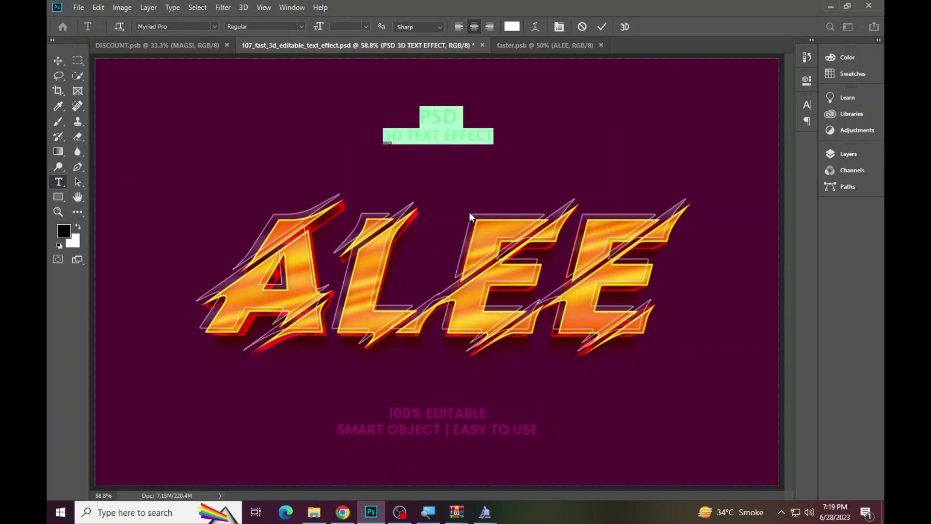
pyautogui.write('WELCO')
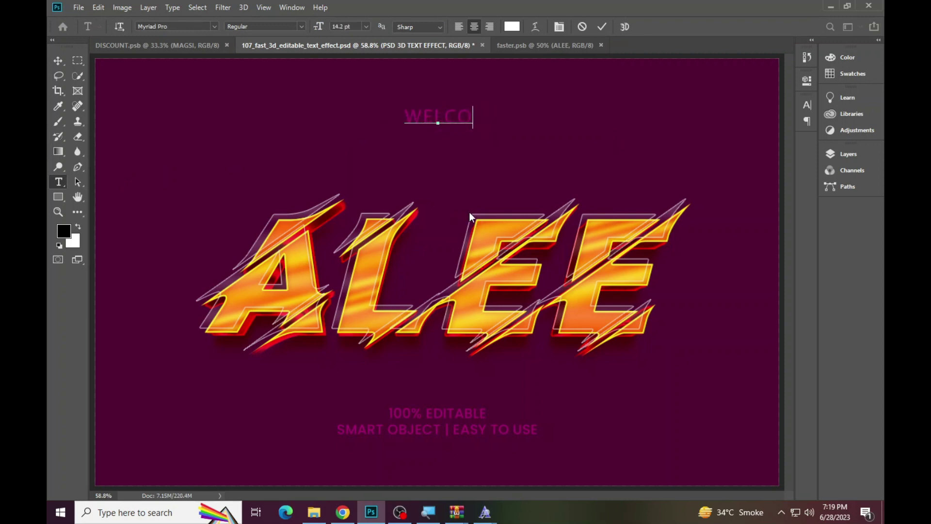
pyautogui.write('ME TO MY P')
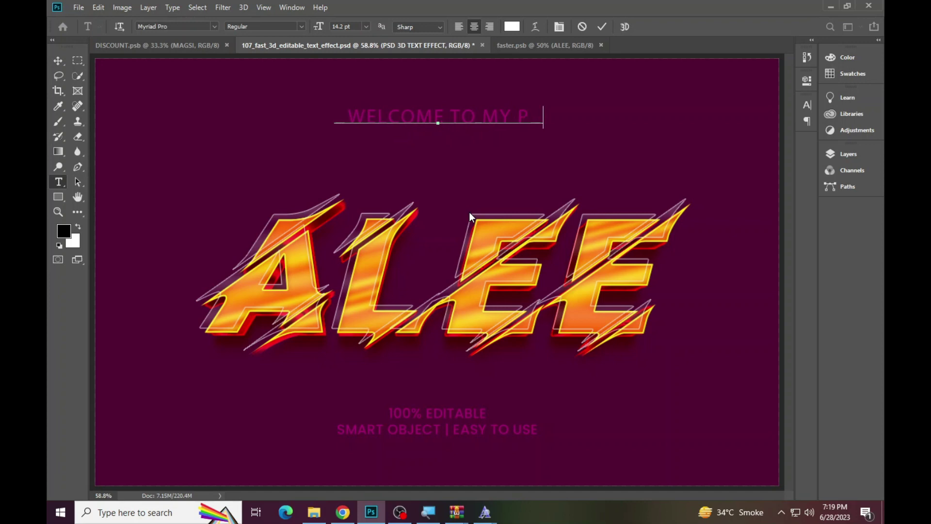
pyautogui.write('ROFILE')
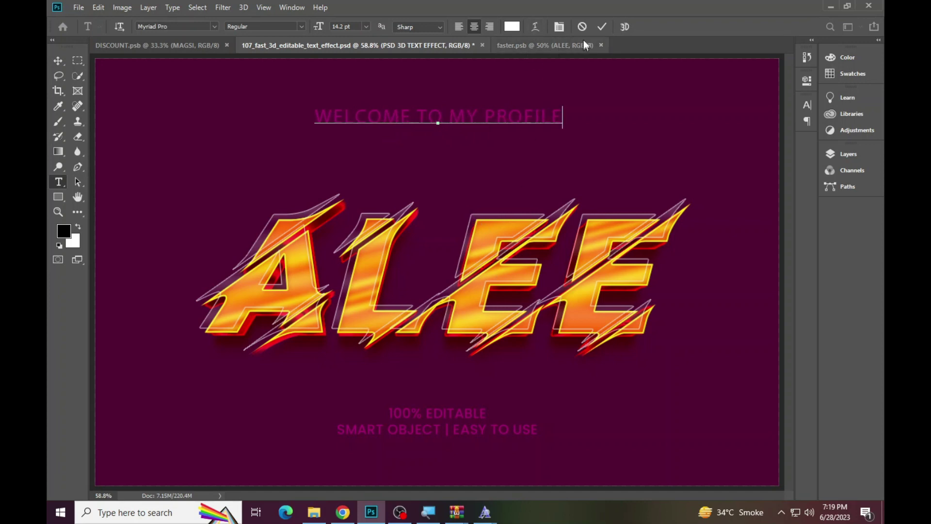
pyautogui.click(600, 28)
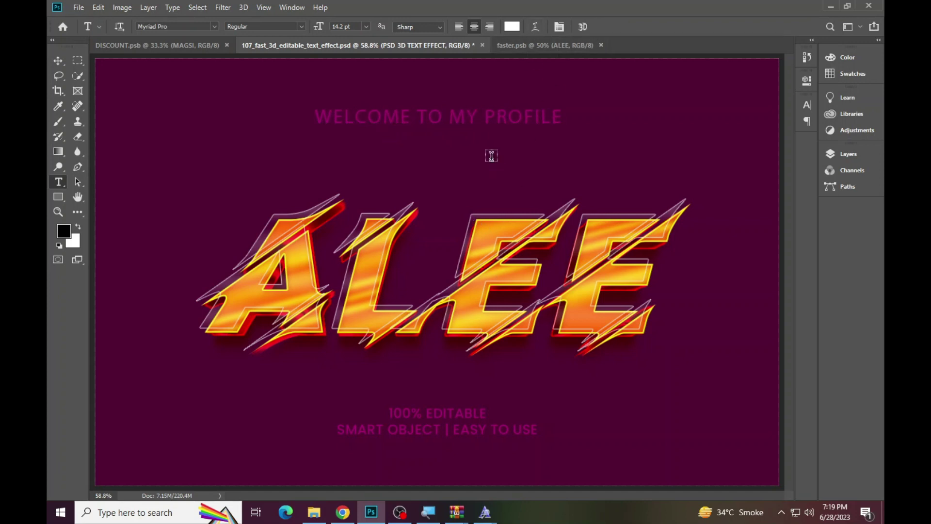
# Step: Change the bottom caption to a 'PHOTOSHOP BY' author credit, then open the 109_sold template
pyautogui.click(441, 411)
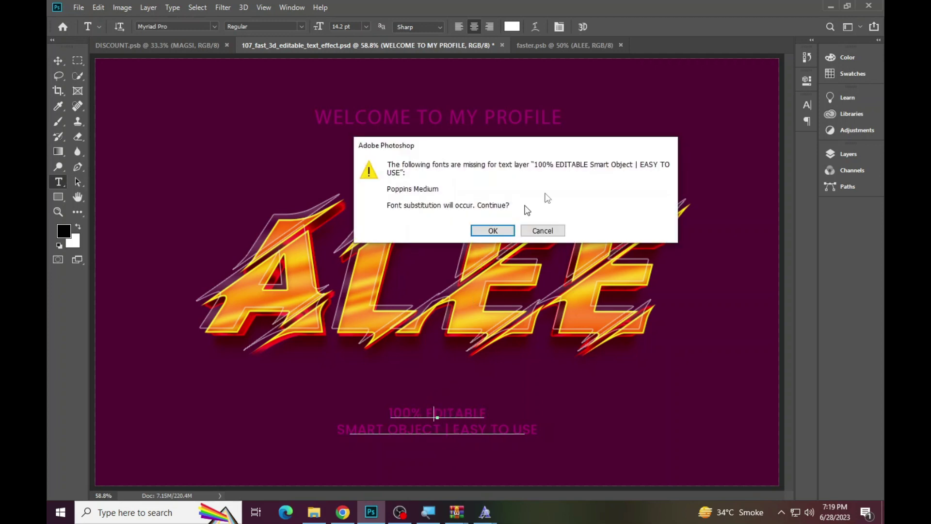
pyautogui.click(482, 233)
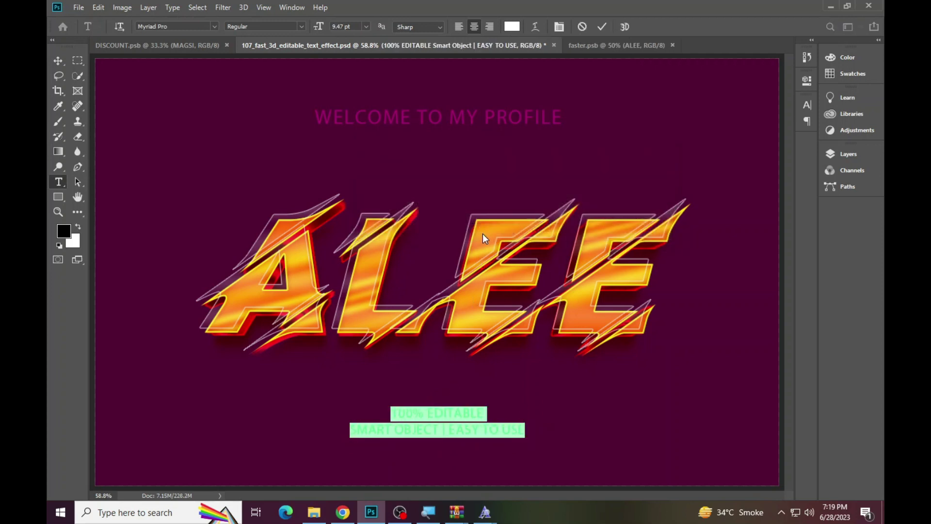
pyautogui.write('PHOTOS')
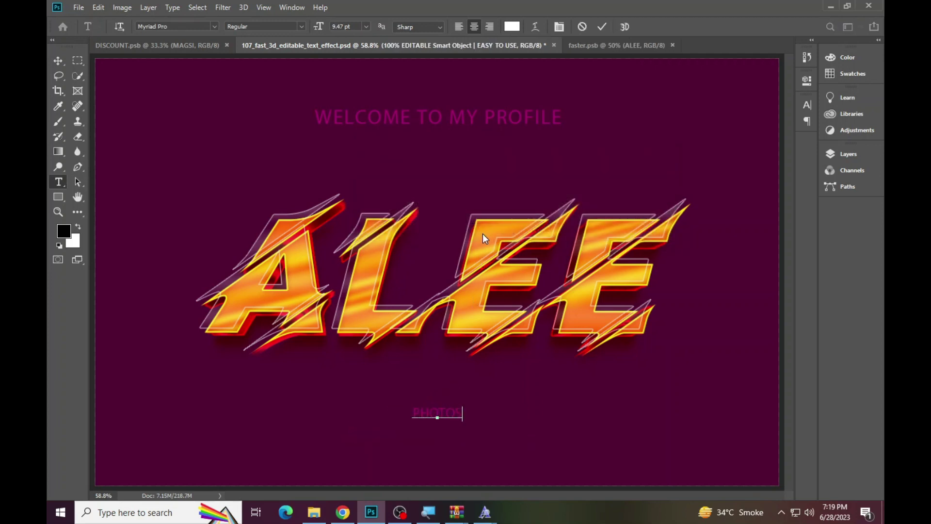
pyautogui.write('HOP BY AZH')
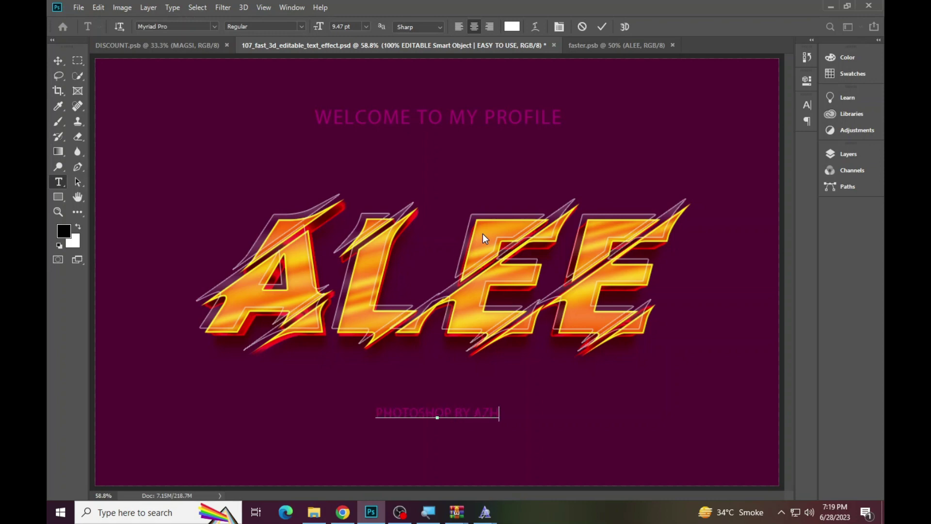
pyautogui.write('AR')
pyautogui.click(58, 212)
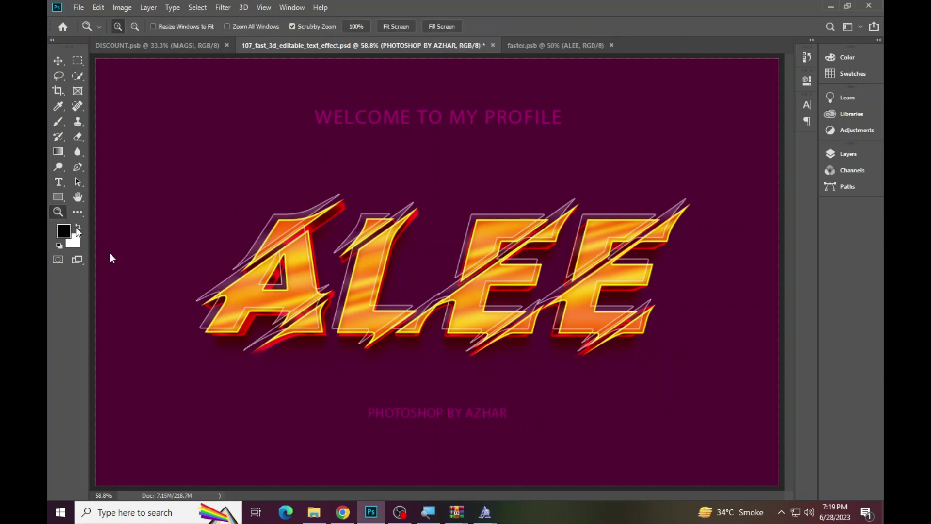
pyautogui.click(469, 424)
pyautogui.rightClick(428, 350)
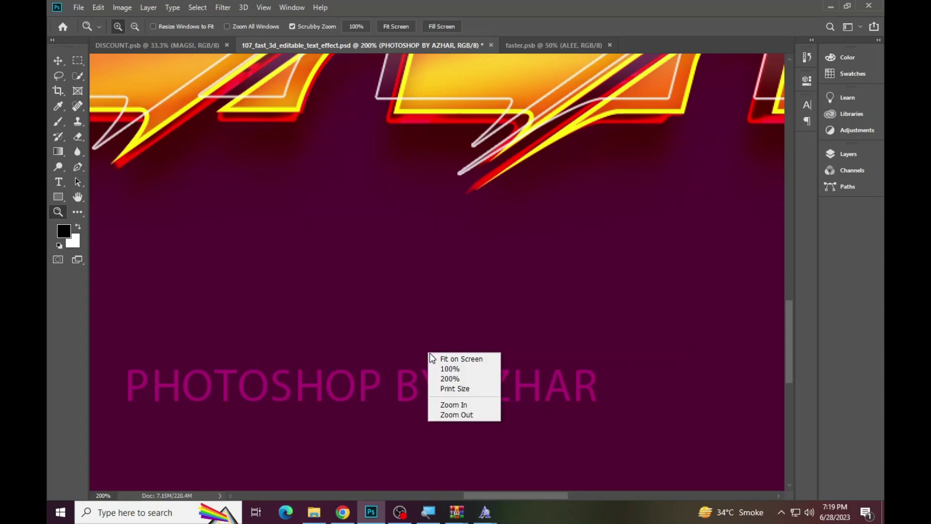
pyautogui.click(480, 362)
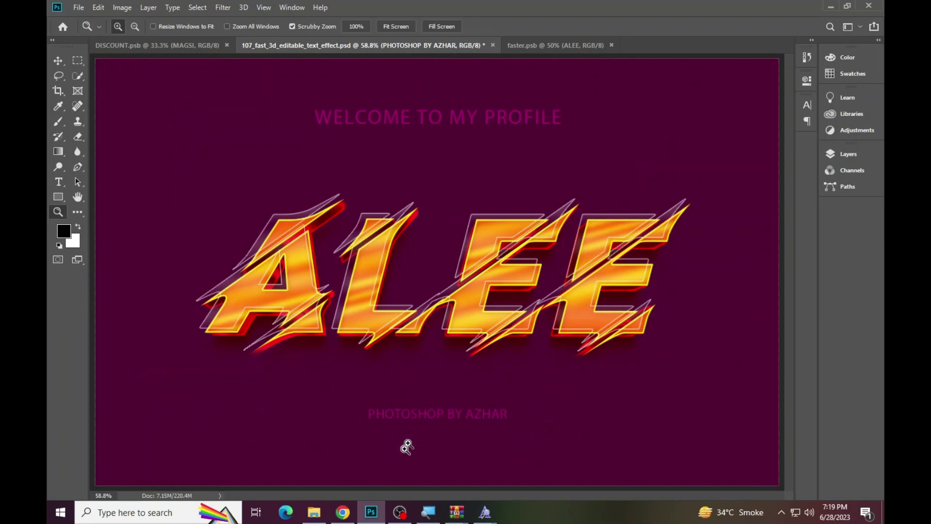
pyautogui.click(303, 516)
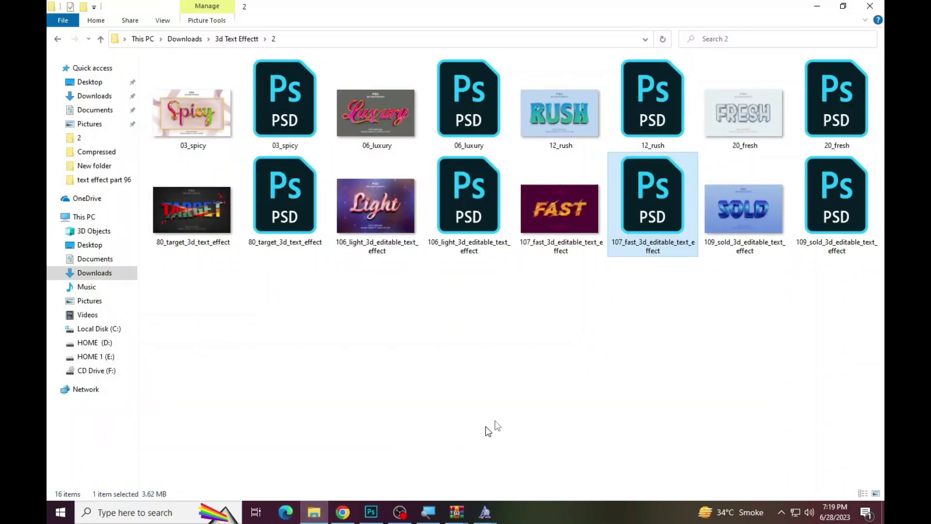
pyautogui.doubleClick(831, 196)
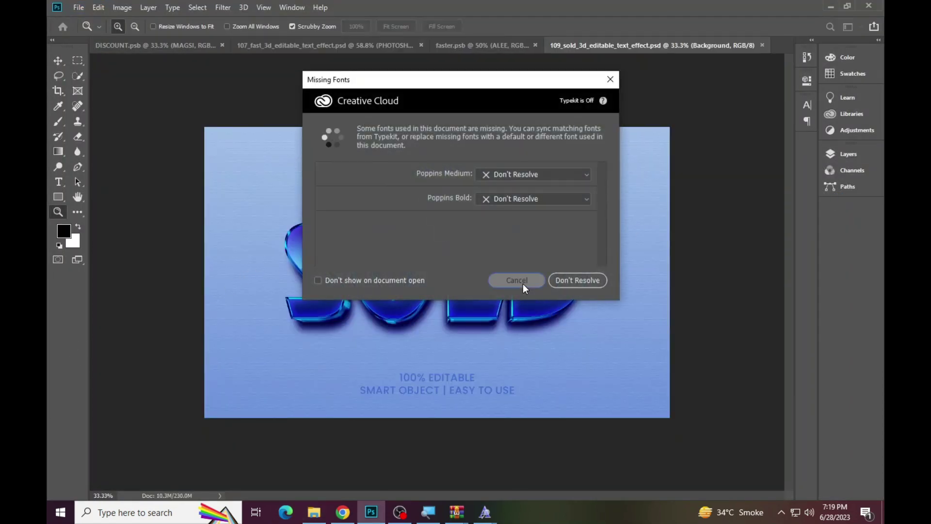
# Step: Dismiss the missing-fonts prompt, fit the SOLD artwork on screen, and show the layers
pyautogui.click(516, 280)
pyautogui.rightClick(364, 211)
pyautogui.click(379, 217)
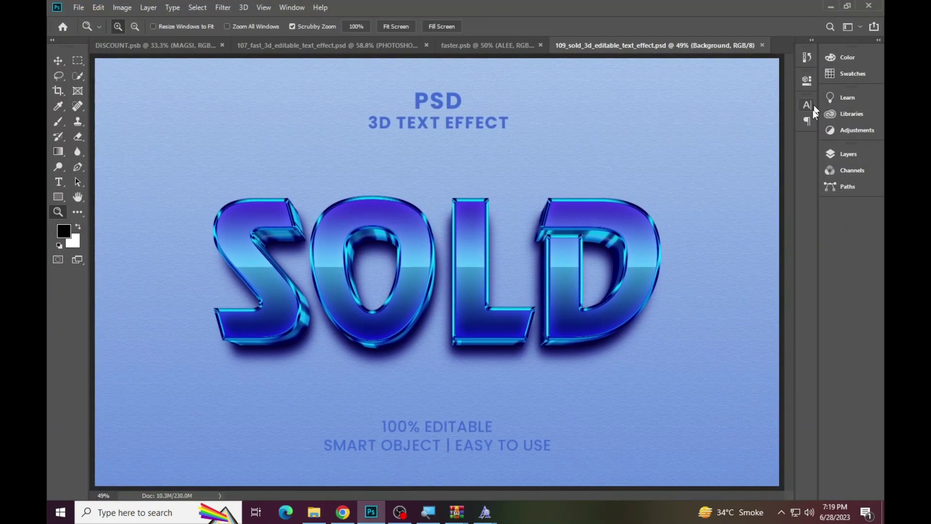
pyautogui.click(830, 154)
# Step: Open the 'Place your design here' smart object and copy its font name, OnStage
pyautogui.doubleClick(711, 220)
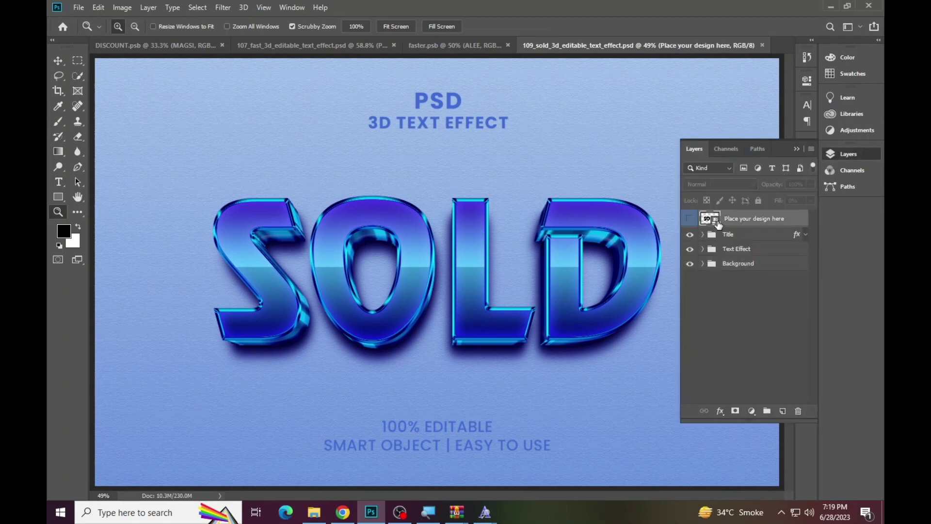
pyautogui.click(511, 276)
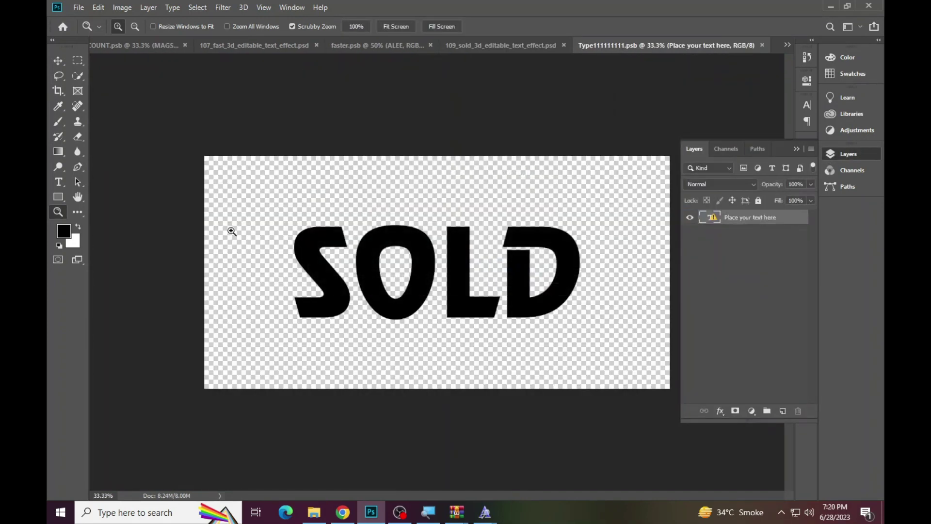
pyautogui.click(59, 182)
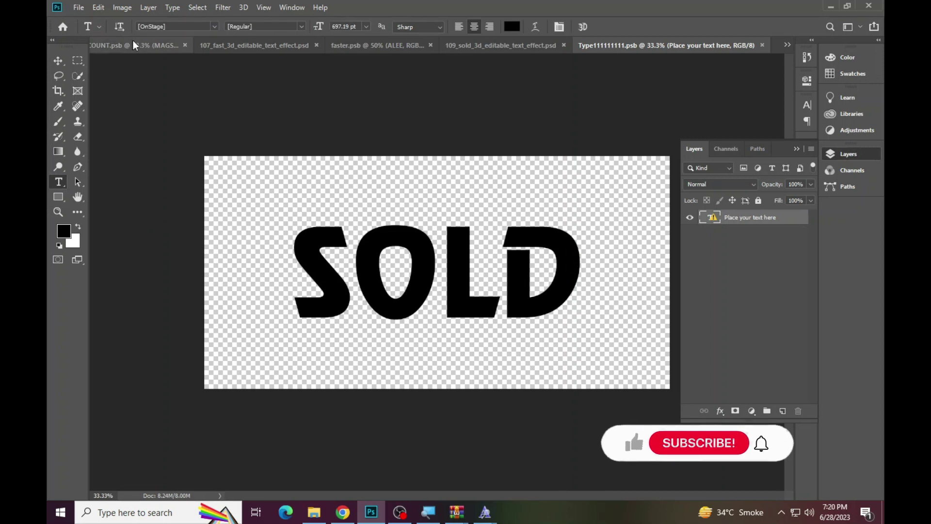
pyautogui.click(150, 26)
pyautogui.rightClick(155, 26)
pyautogui.click(187, 64)
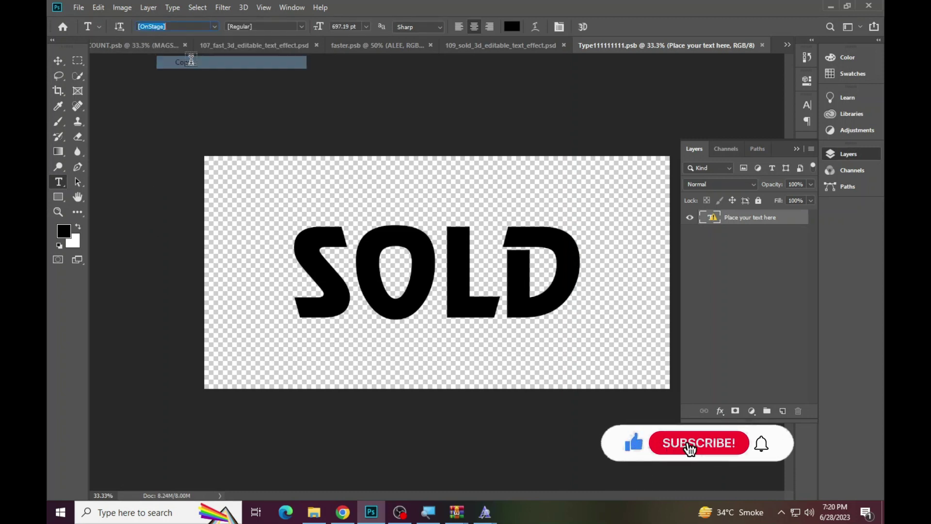
pyautogui.click(314, 511)
# Step: Search Google for the OnStage font and open the wfonts result
pyautogui.click(343, 511)
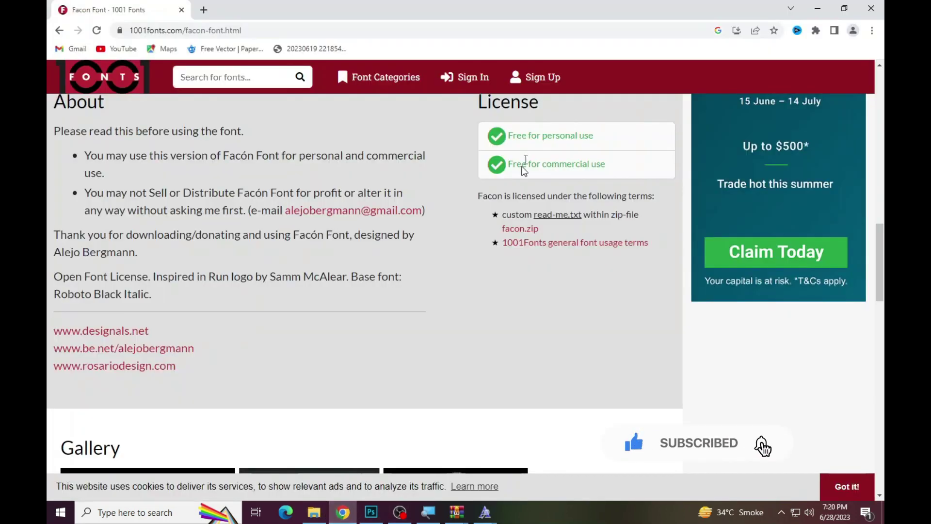
pyautogui.click(59, 30)
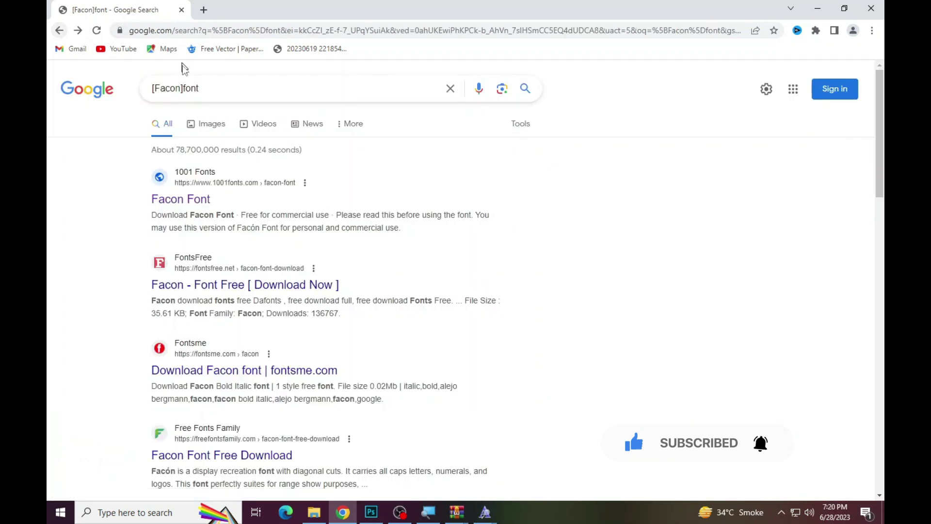
pyautogui.moveTo(185, 89); pyautogui.dragTo(130, 110)
pyautogui.write('[OnStage]')
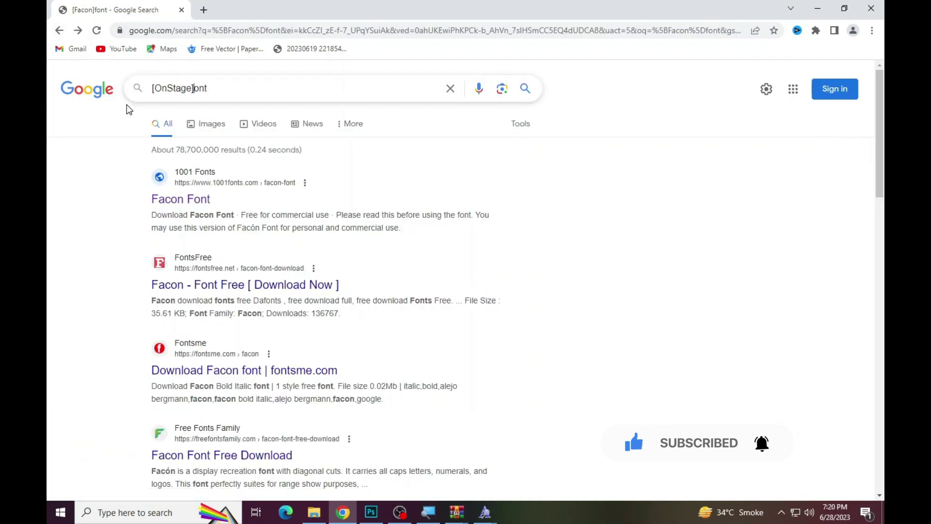
pyautogui.press('Return')
pyautogui.click(207, 198)
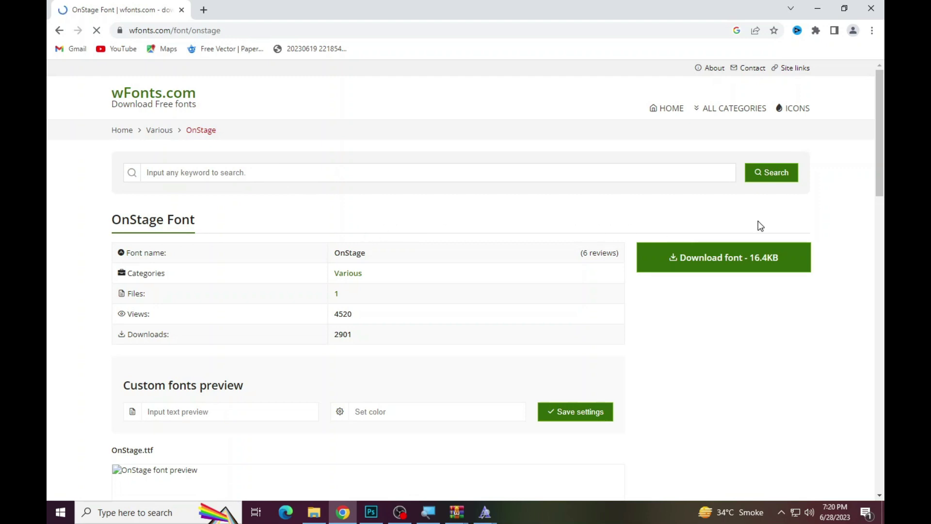
# Step: Download onstage.zip, install OnStage.ttf, and return to Photoshop
pyautogui.click(717, 260)
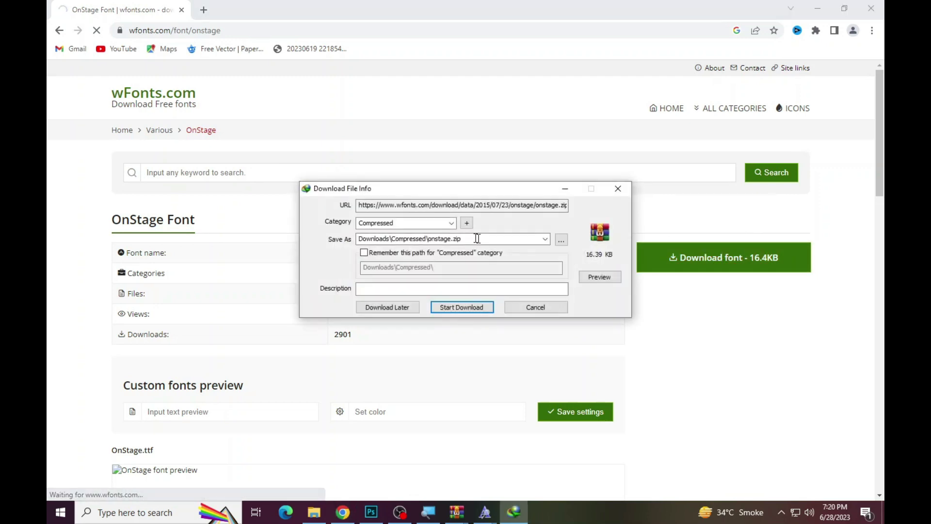
pyautogui.click(453, 307)
pyautogui.click(357, 291)
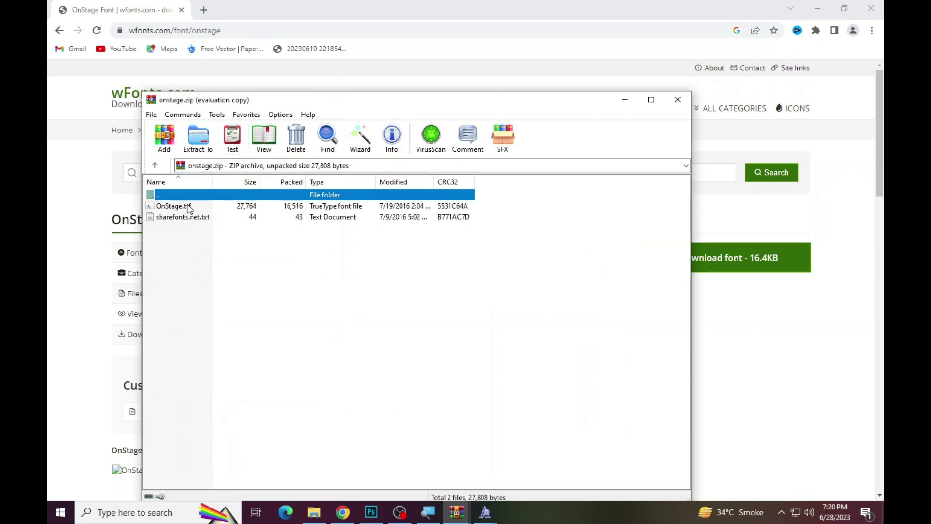
pyautogui.doubleClick(188, 208)
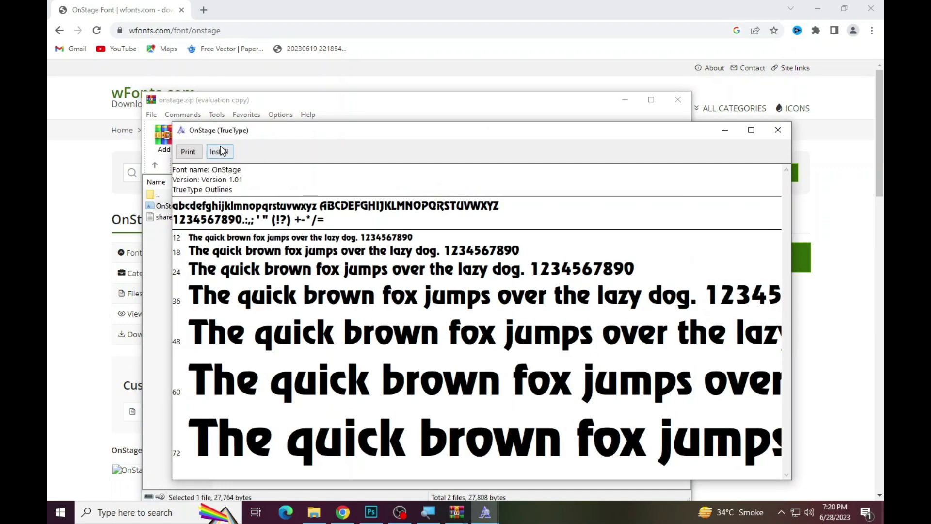
pyautogui.click(220, 151)
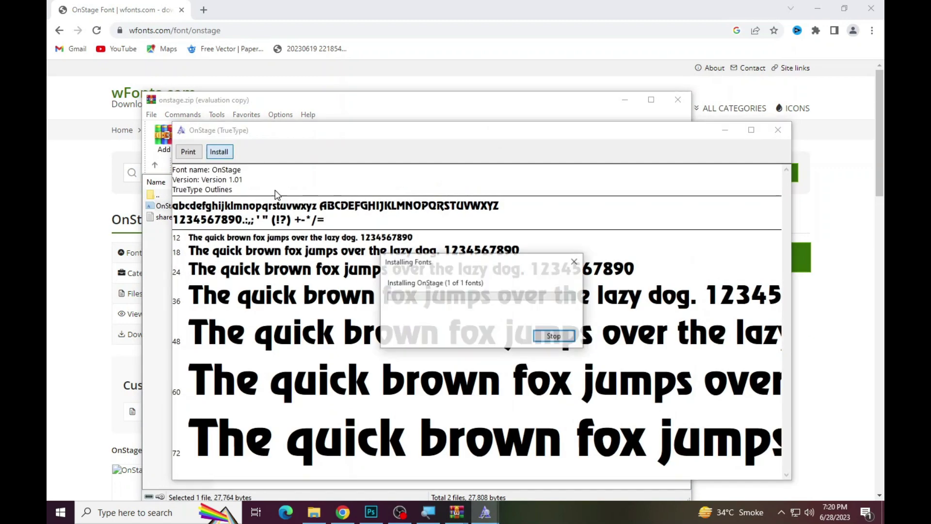
pyautogui.click(370, 513)
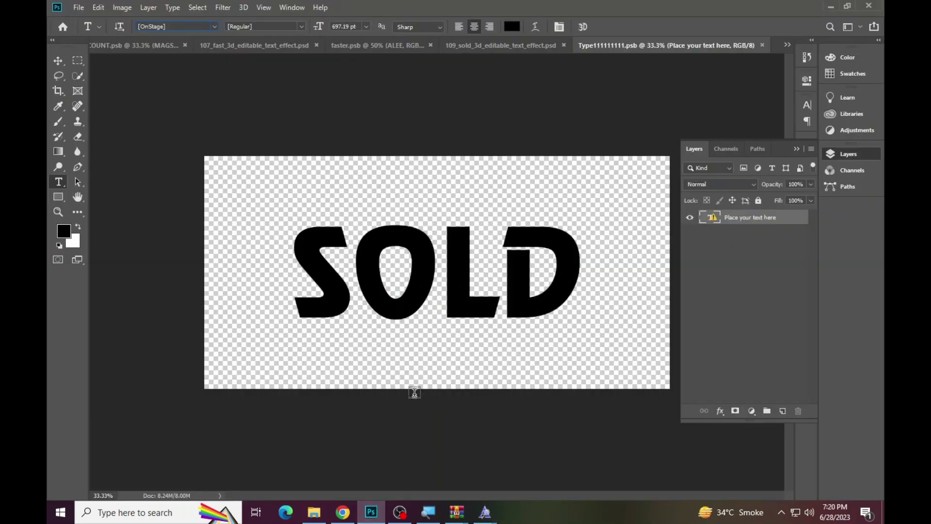
# Step: Change the smart-object text from SOLD to MEHAK at 670.19 pt and commit the edit
pyautogui.click(464, 244)
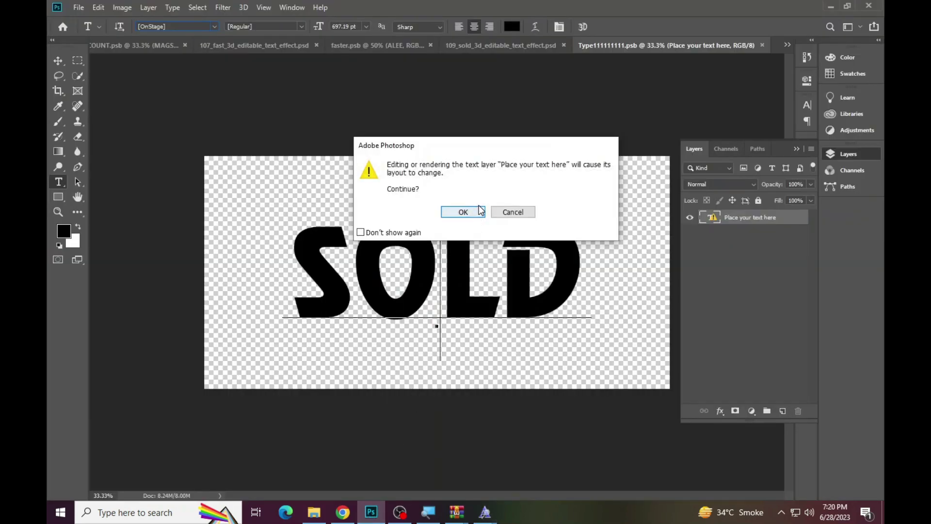
pyautogui.click(477, 210)
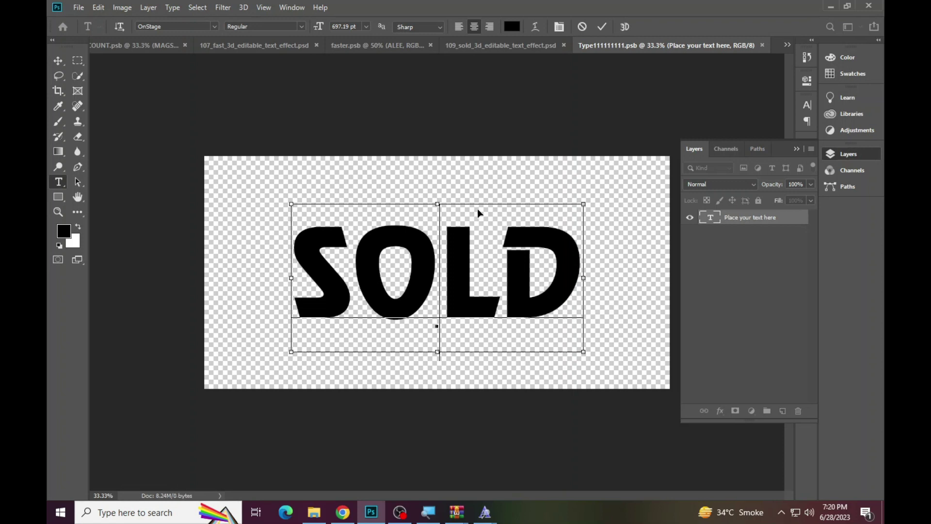
pyautogui.hotkey('ctrl', 'a')
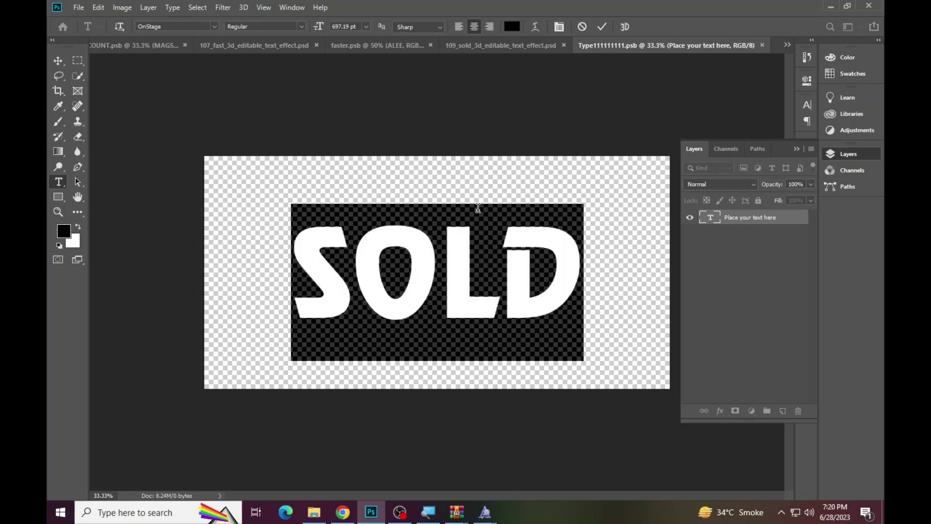
pyautogui.write('M')
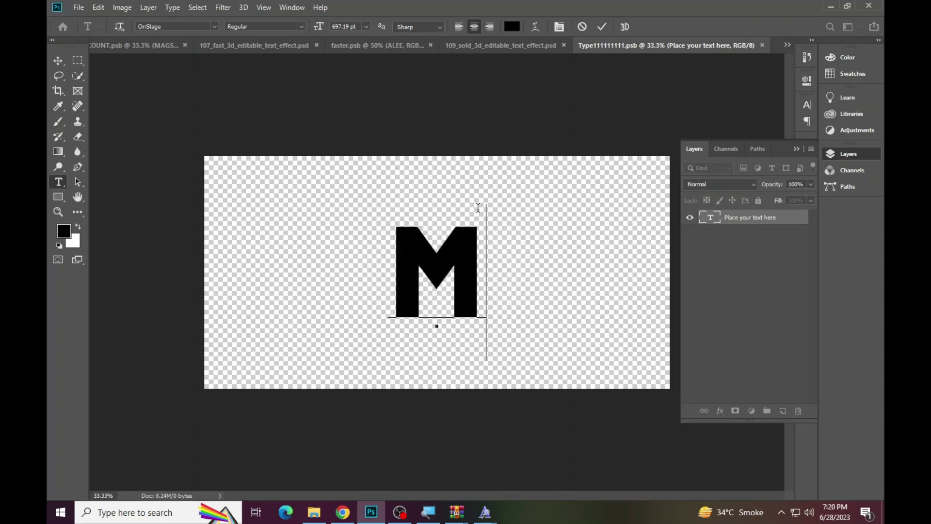
pyautogui.write('EHAK')
pyautogui.hotkey('ctrl', 'a')
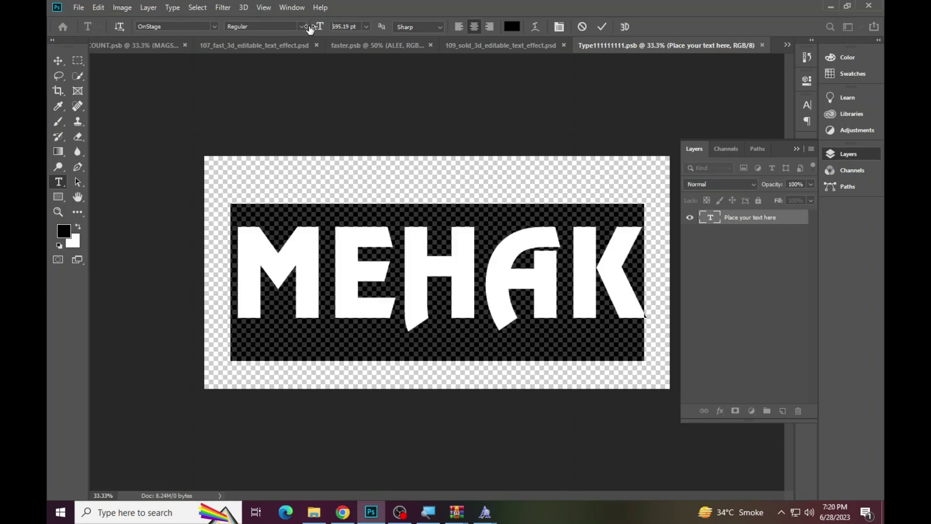
pyautogui.moveTo(317, 27); pyautogui.dragTo(298, 29)
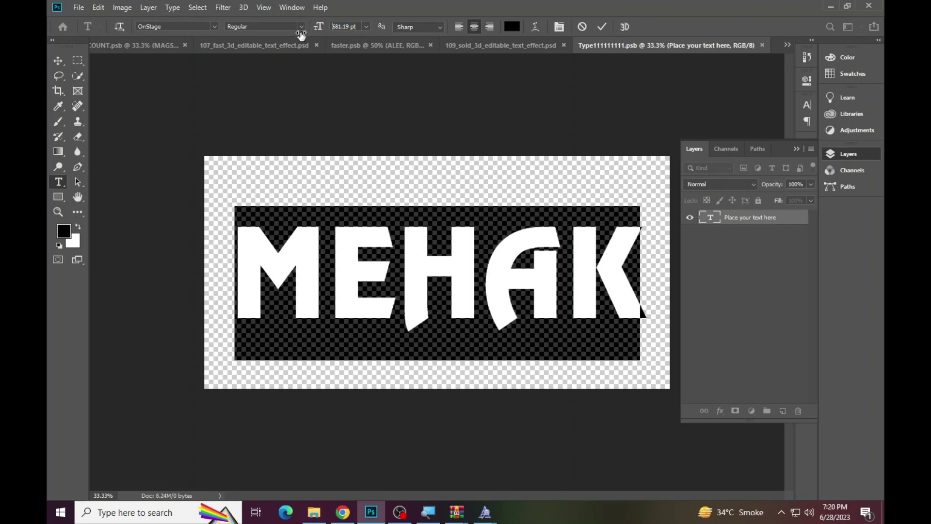
pyautogui.click(601, 27)
pyautogui.click(843, 165)
# Step: Inspect the blue chrome MEHAK design zoomed in and fit on screen, then select all 16 files in the '2' folder
pyautogui.click(837, 154)
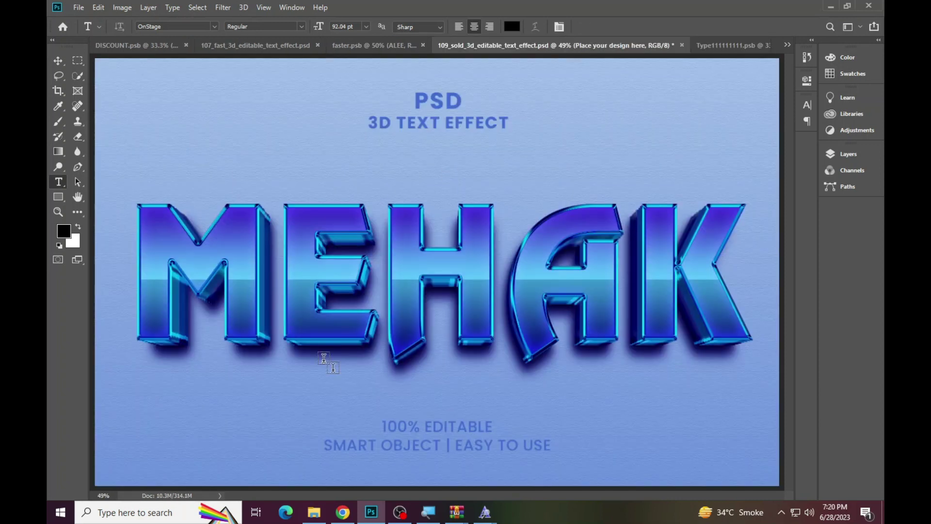
pyautogui.click(59, 215)
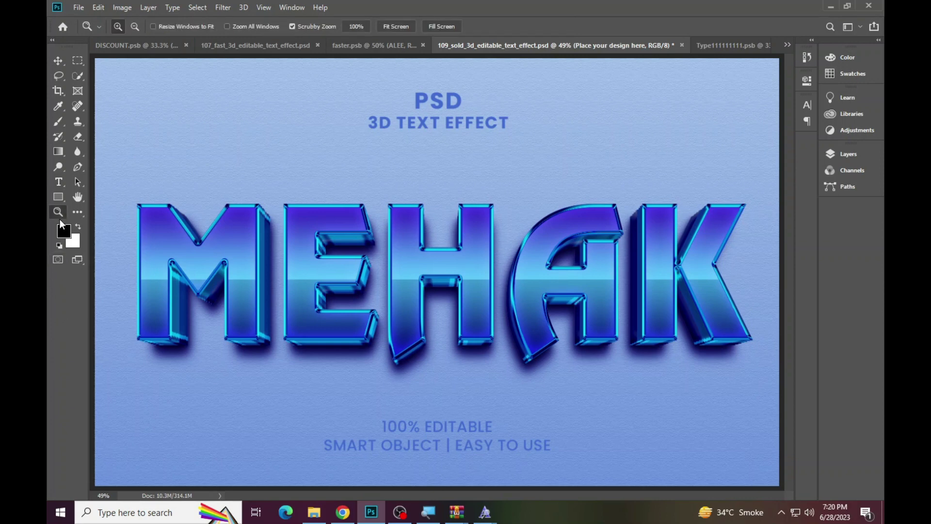
pyautogui.click(384, 295)
pyautogui.rightClick(319, 234)
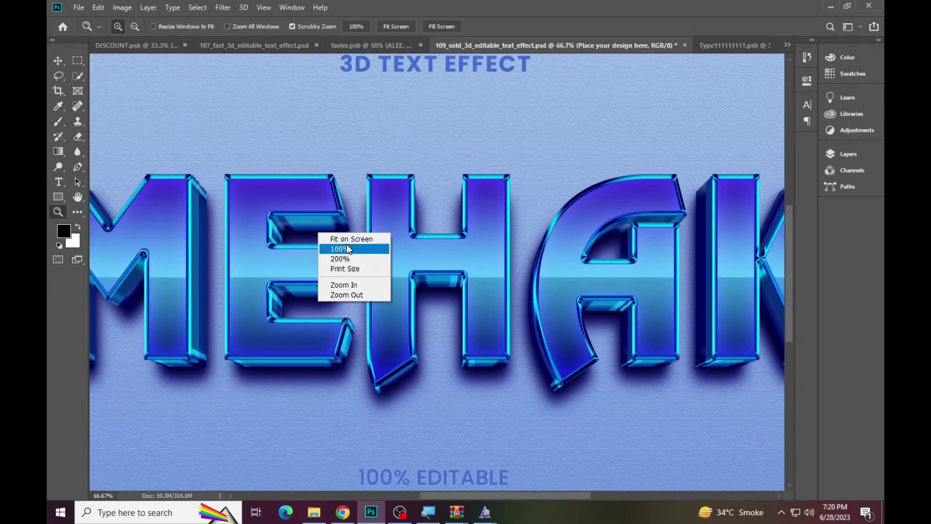
pyautogui.click(352, 240)
pyautogui.click(314, 512)
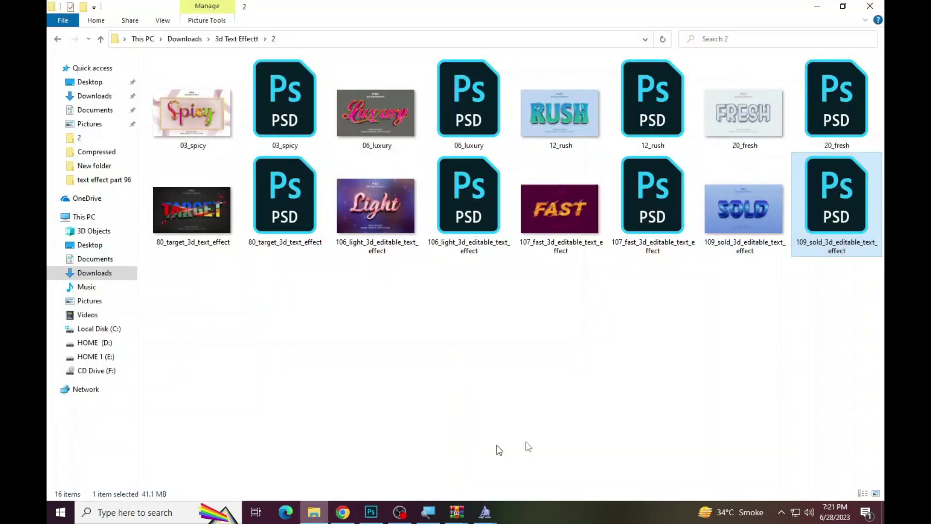
pyautogui.moveTo(878, 297); pyautogui.dragTo(145, 58)
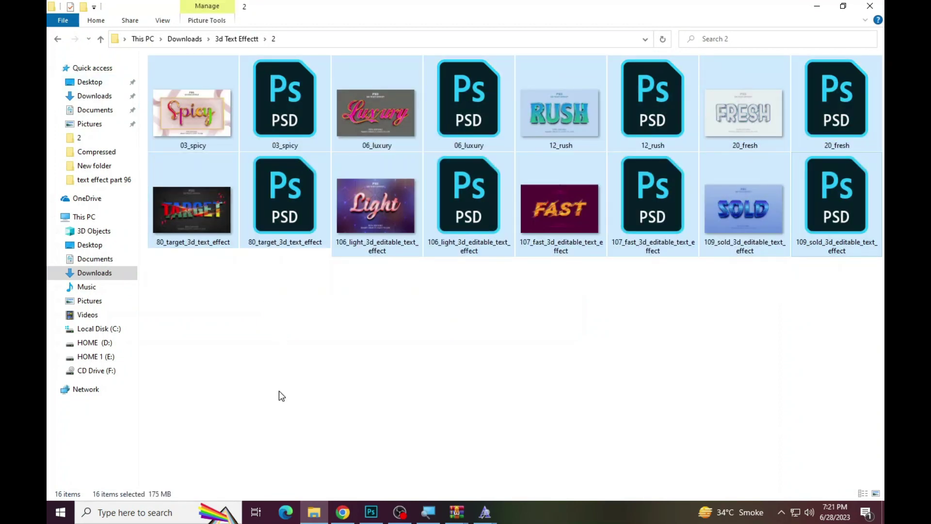